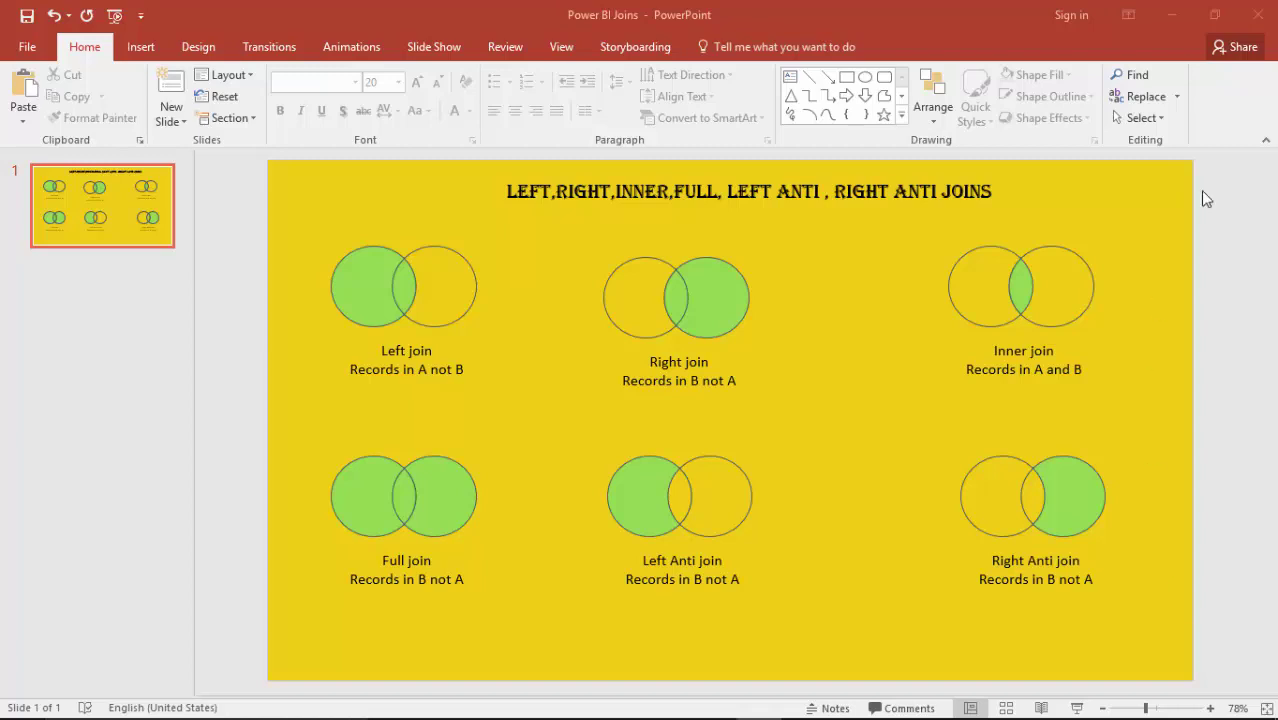
Switch to Excel and compare the employee records in the Employee and Employee Salary sheets.
{"action": "left_click", "coordinate": [1164, 20]}
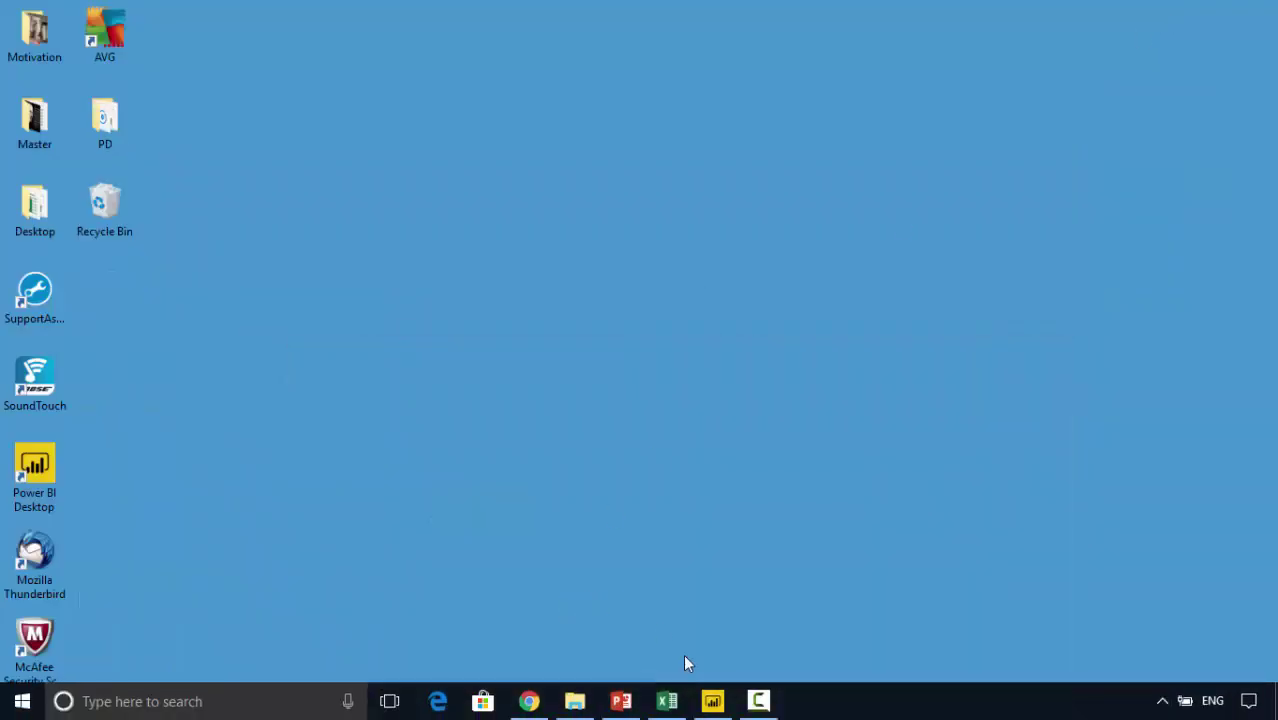
{"action": "left_click", "coordinate": [667, 700]}
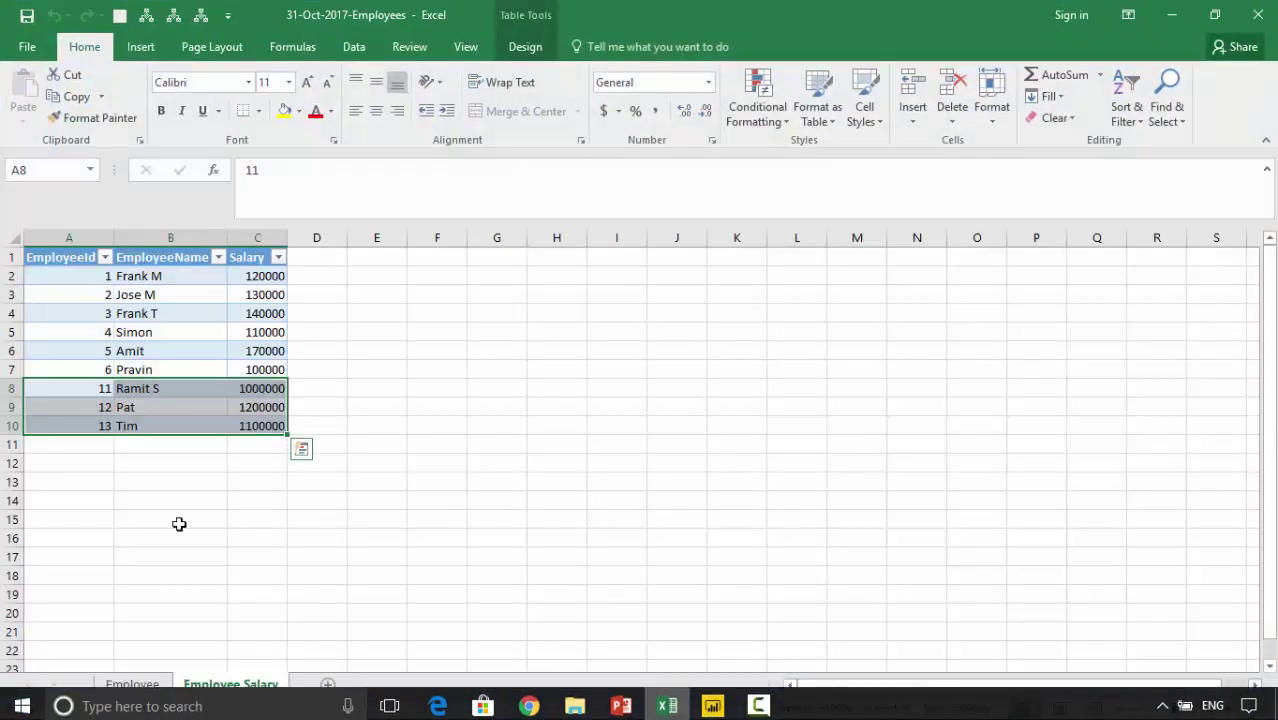
{"action": "left_click", "coordinate": [132, 688]}
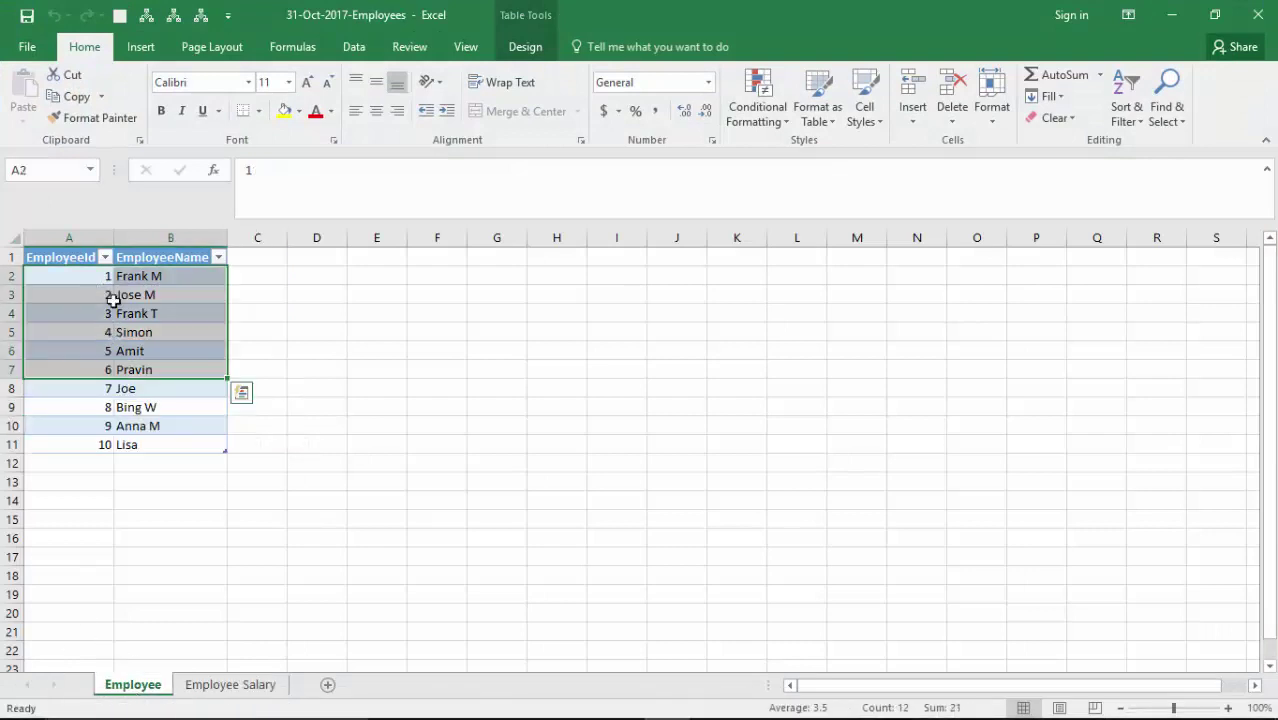
{"action": "left_click", "coordinate": [230, 685]}
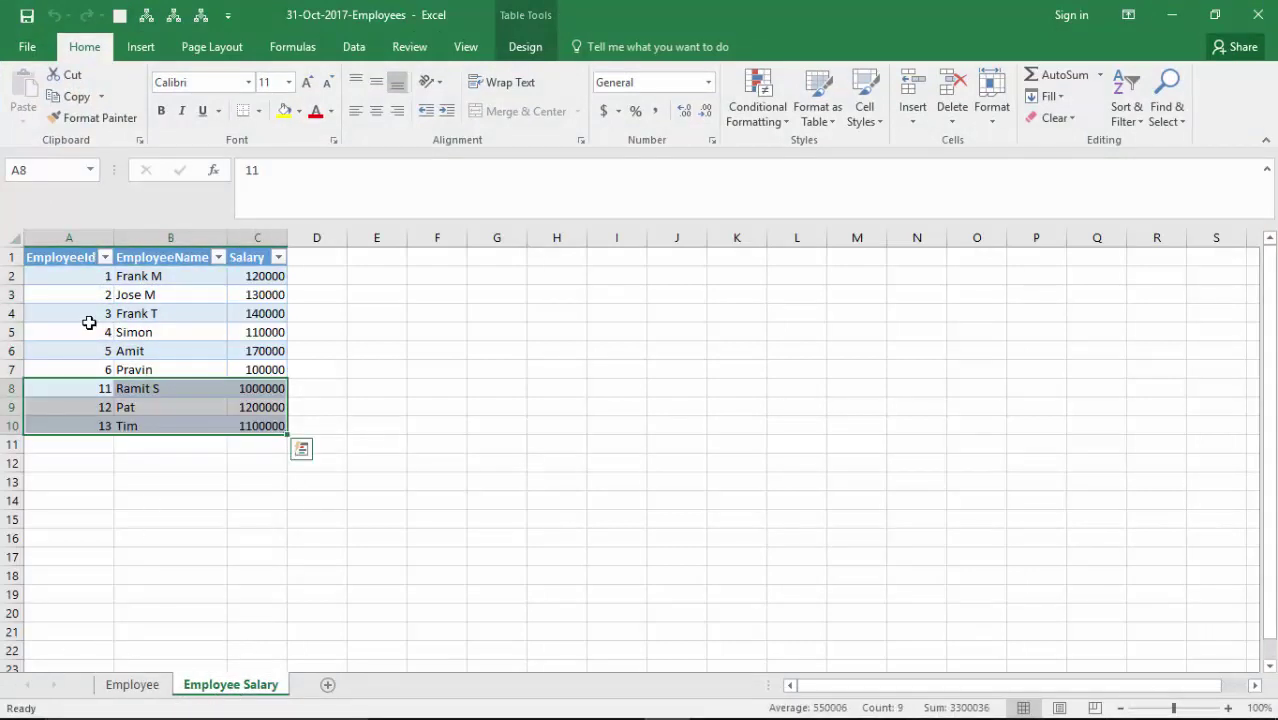
{"action": "left_click", "coordinate": [130, 688]}
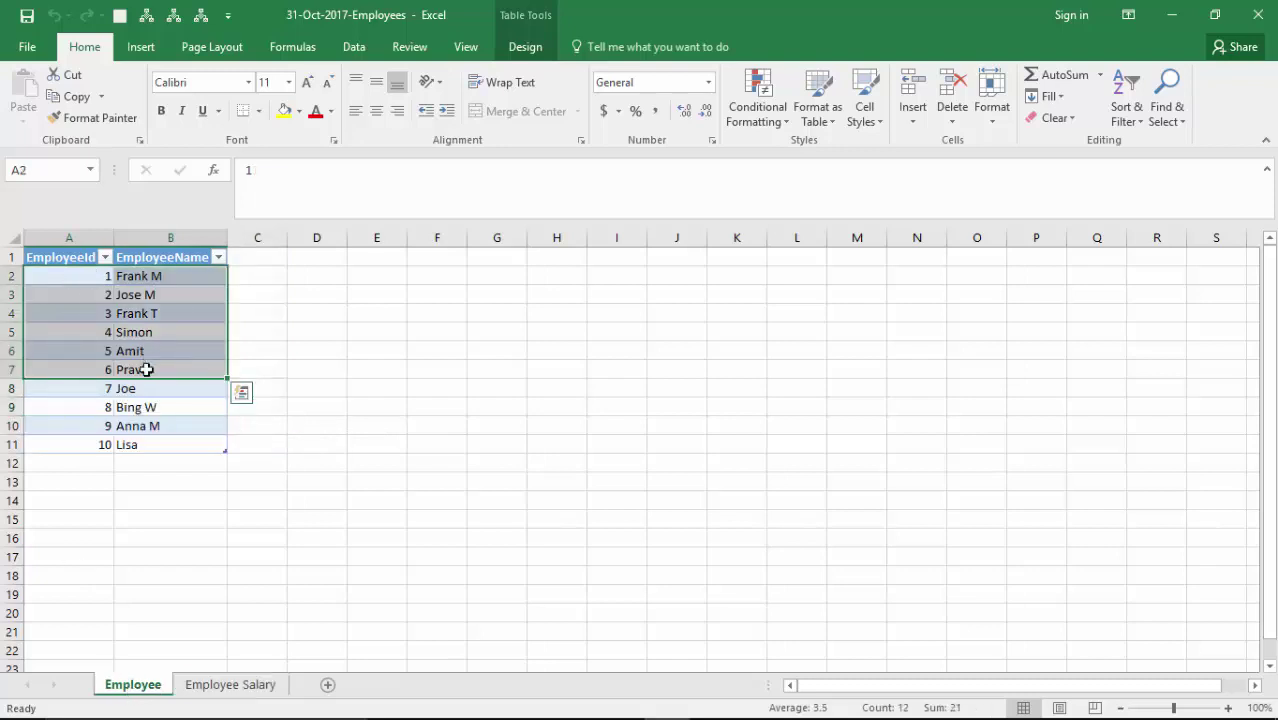
{"action": "left_click", "coordinate": [203, 692]}
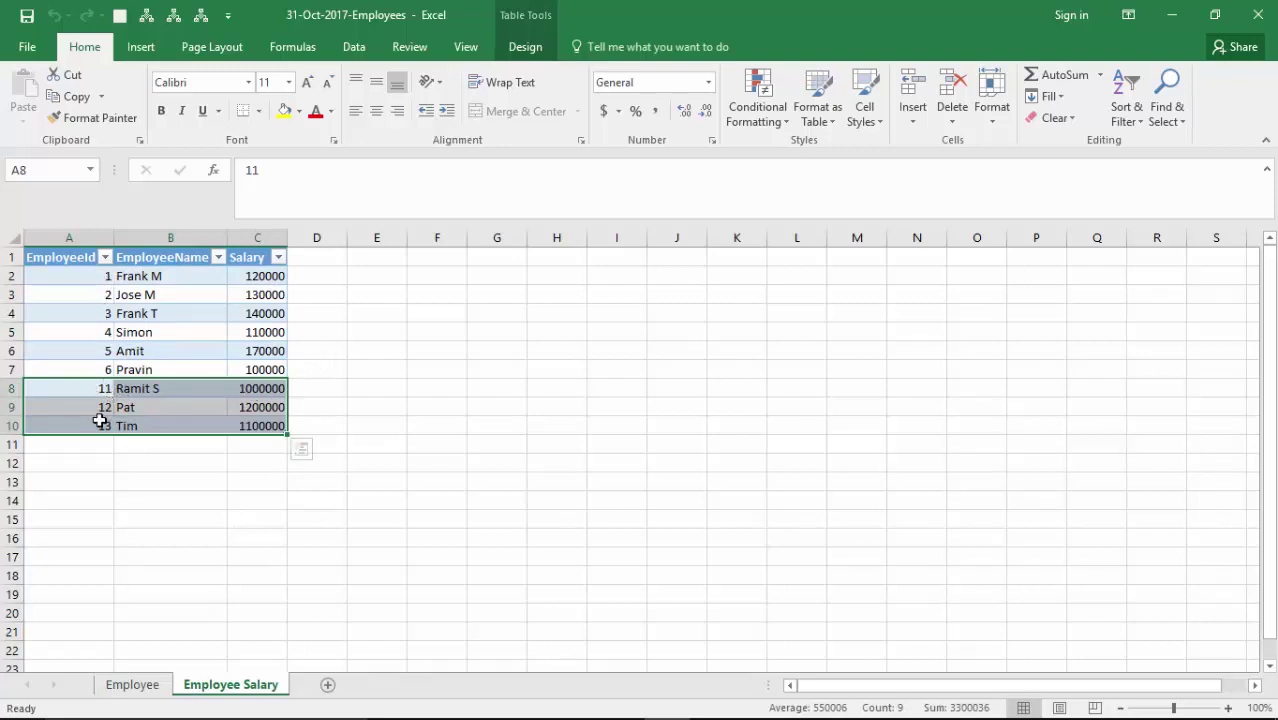
{"action": "left_click", "coordinate": [136, 685]}
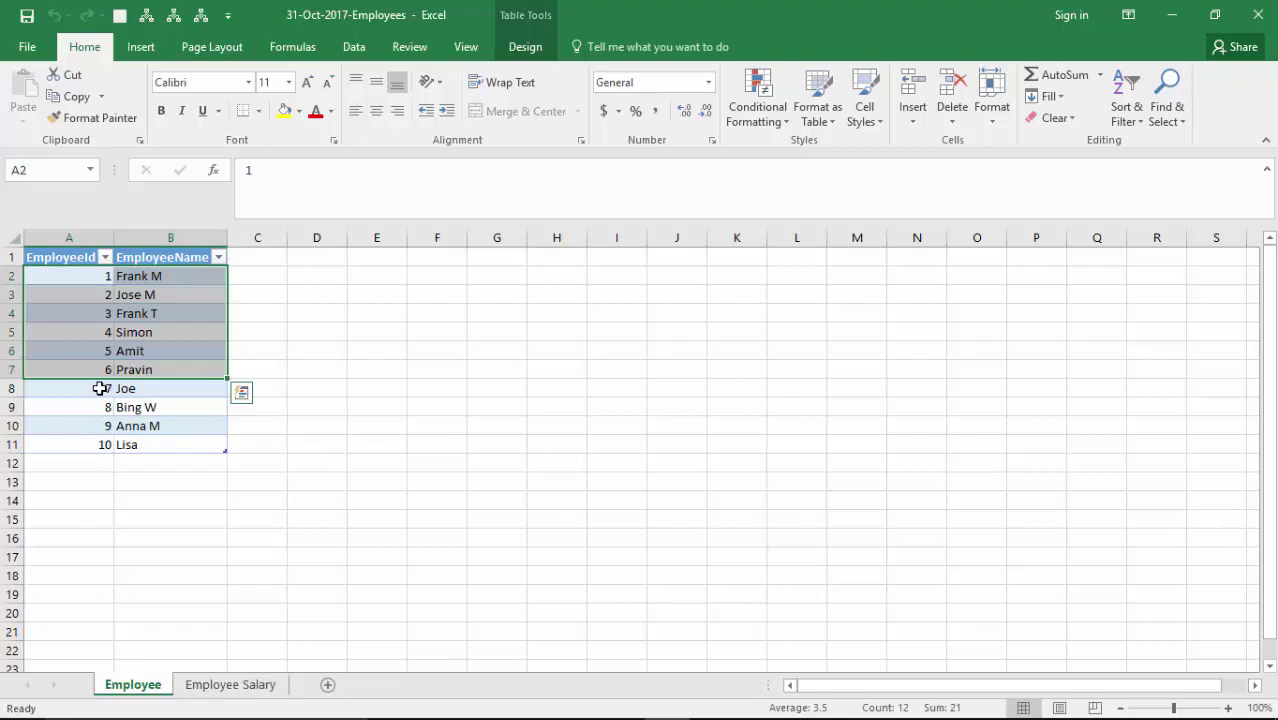
{"action": "left_click", "coordinate": [236, 686]}
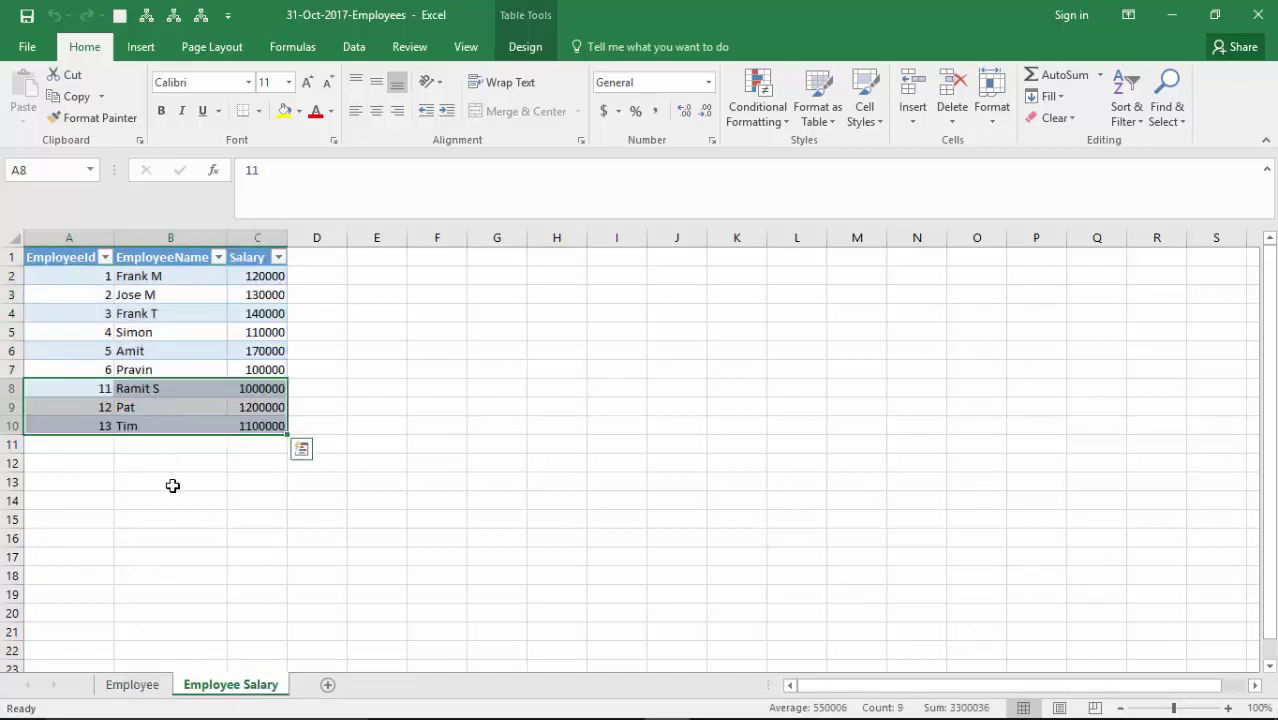
{"action": "left_click", "coordinate": [1170, 14]}
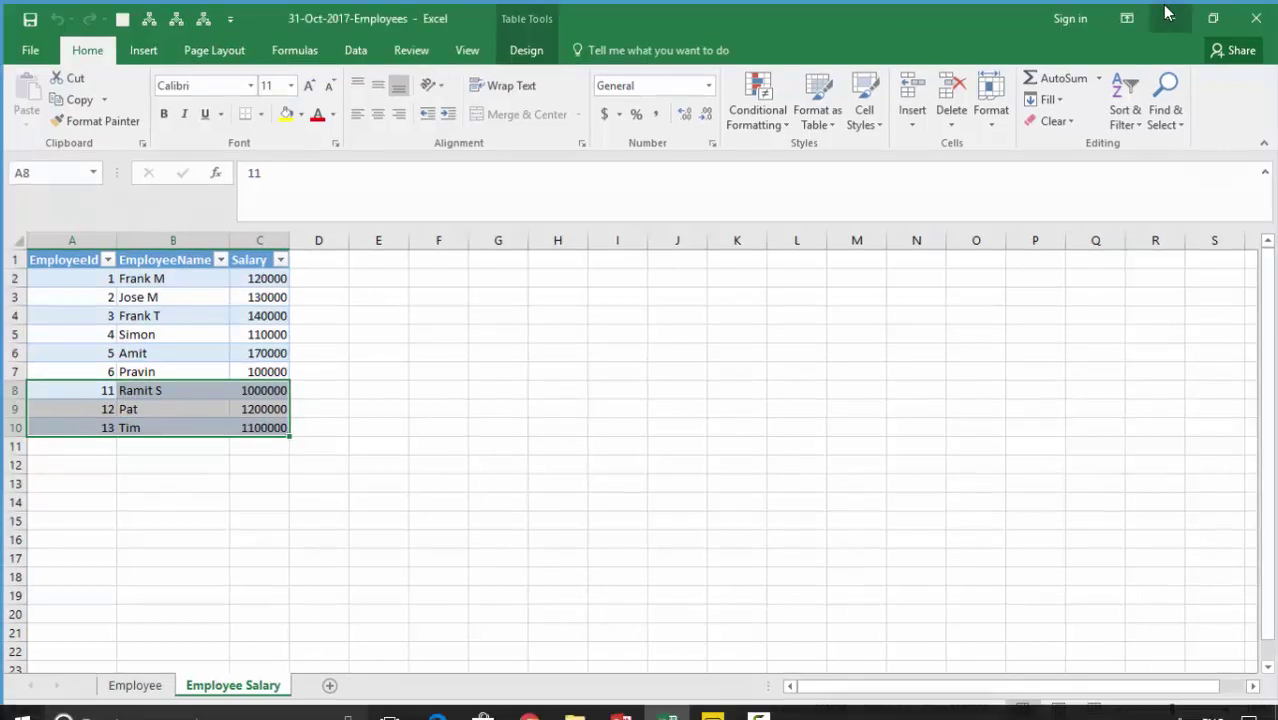
Switch to Chrome and highlight the 31-Oct-2017-Employees.xlsx file and the address of the learn2excel/PowerBI repository on GitHub.
{"action": "left_click", "coordinate": [712, 701]}
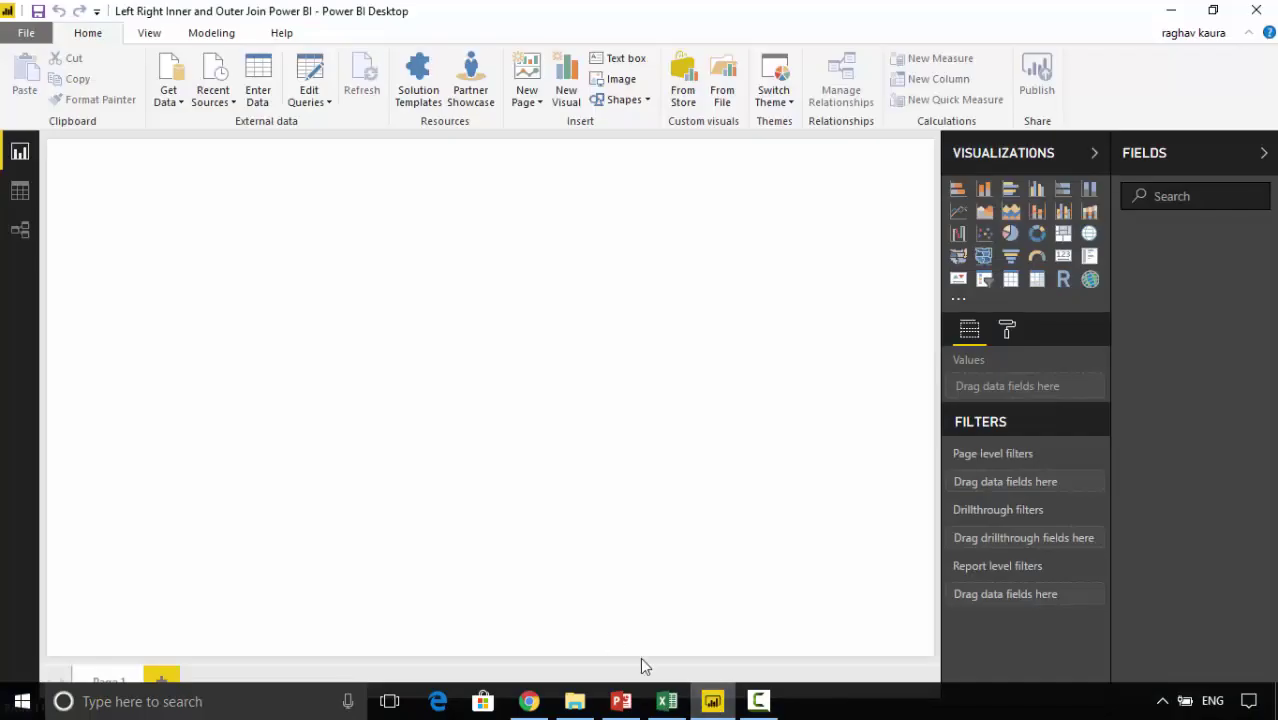
{"action": "left_click", "coordinate": [528, 701]}
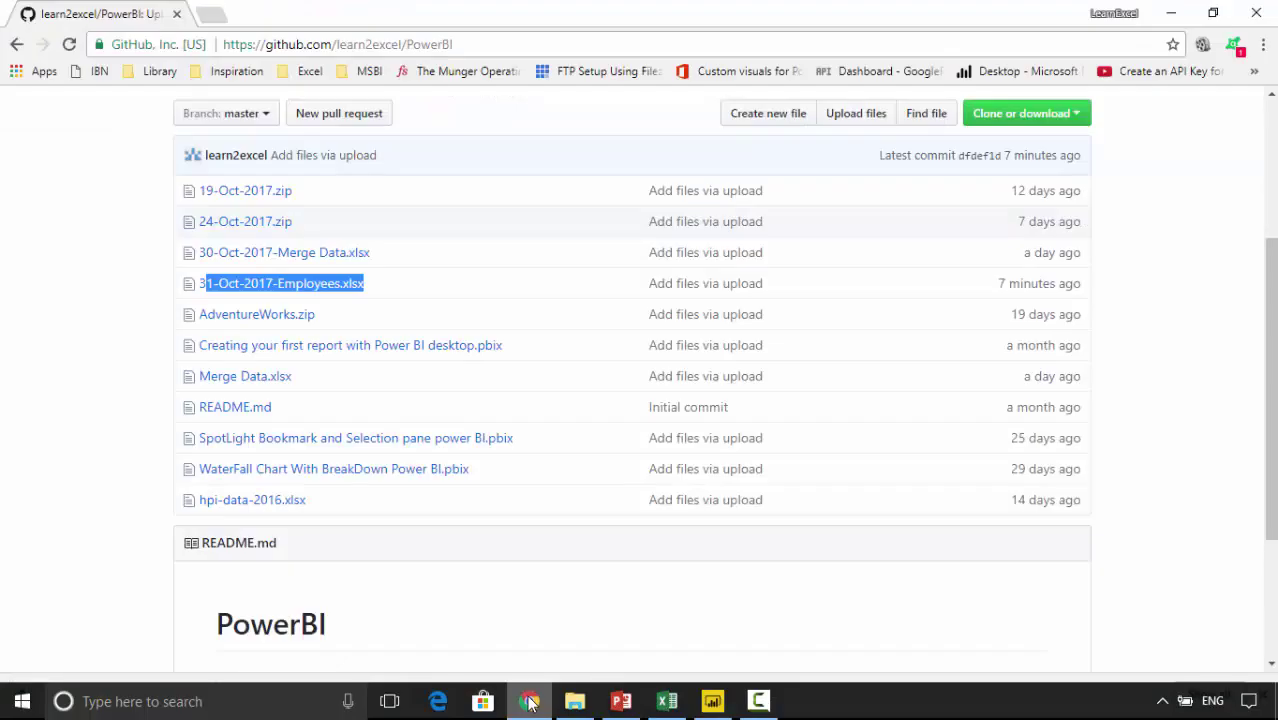
{"action": "left_click", "coordinate": [401, 292]}
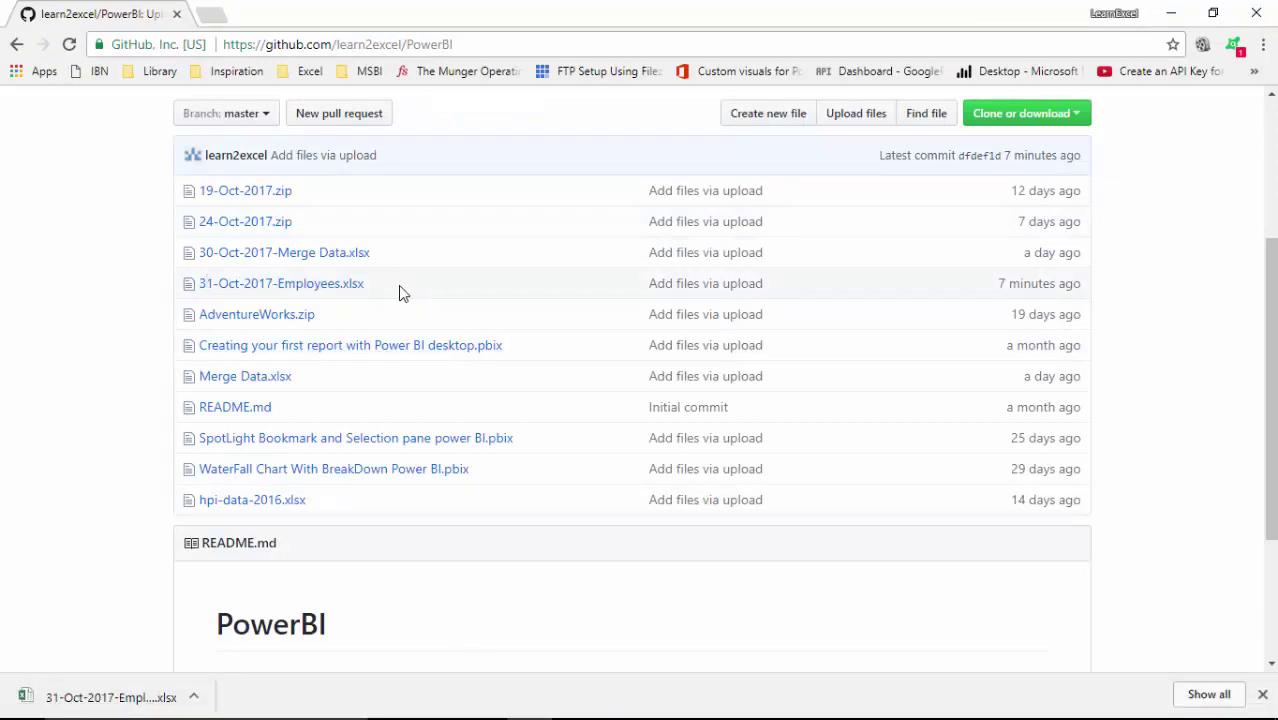
{"action": "left_click_drag", "start_coordinate": [372, 290], "coordinate": [197, 287]}
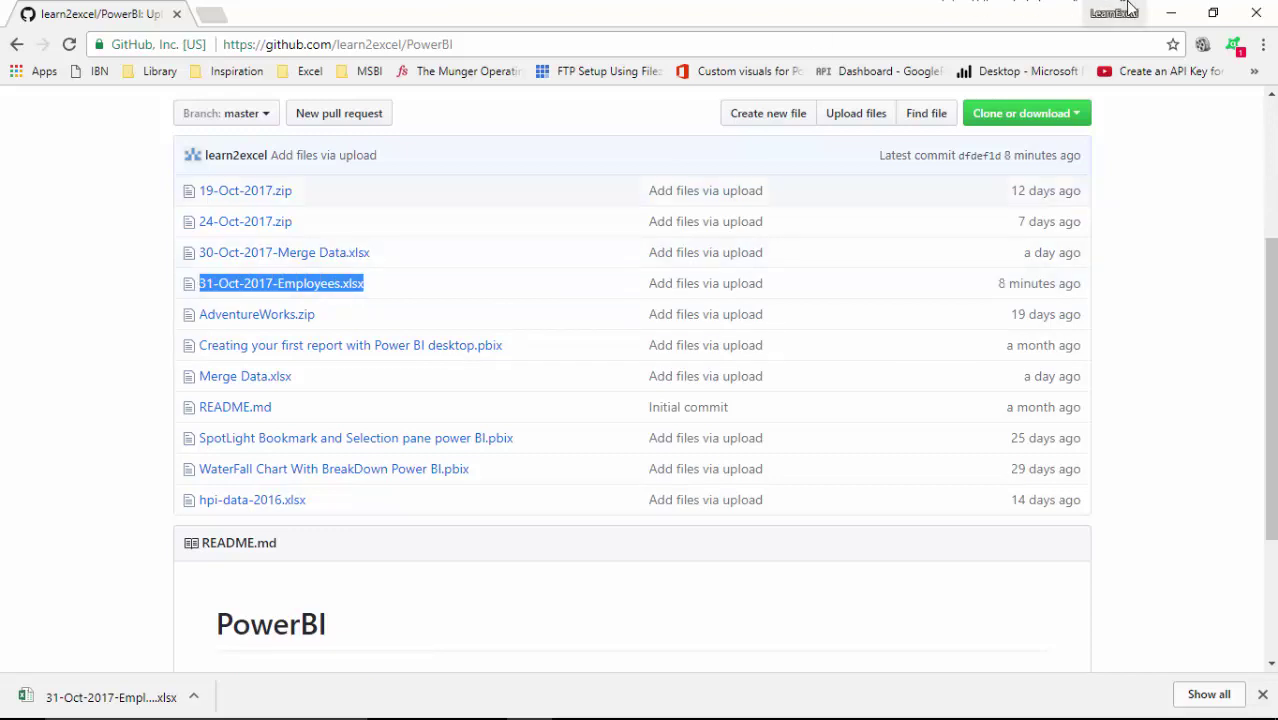
{"action": "left_click", "coordinate": [708, 44]}
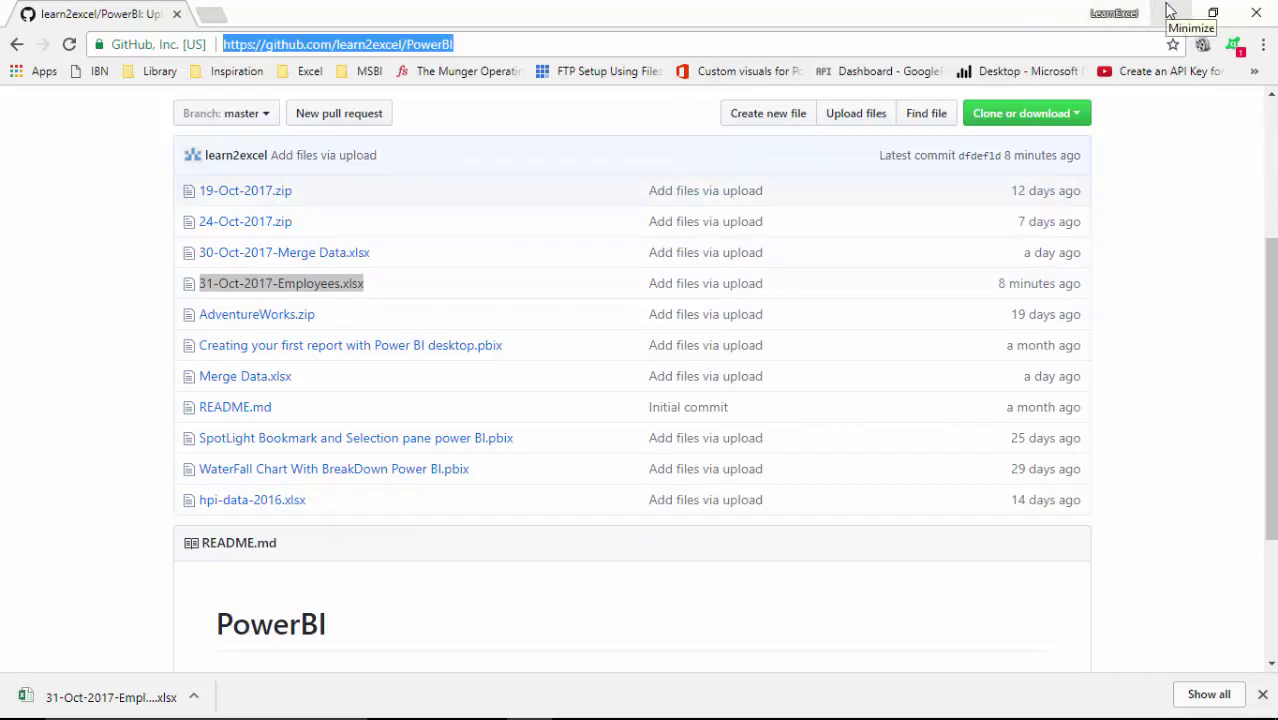
{"action": "left_click", "coordinate": [1170, 10]}
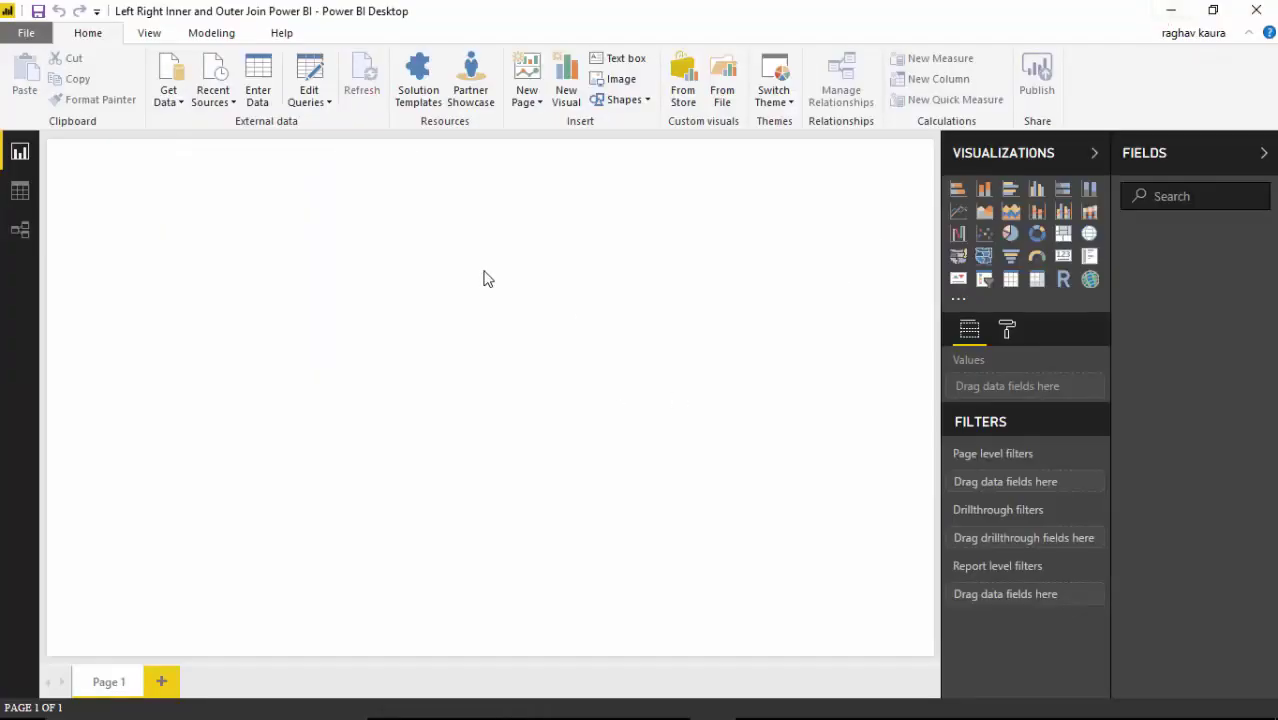
Get data from the Employees Excel workbook, selecting the Employee and Employee Salary sheets, and open them for editing in the Query Editor.
{"action": "left_click", "coordinate": [172, 98]}
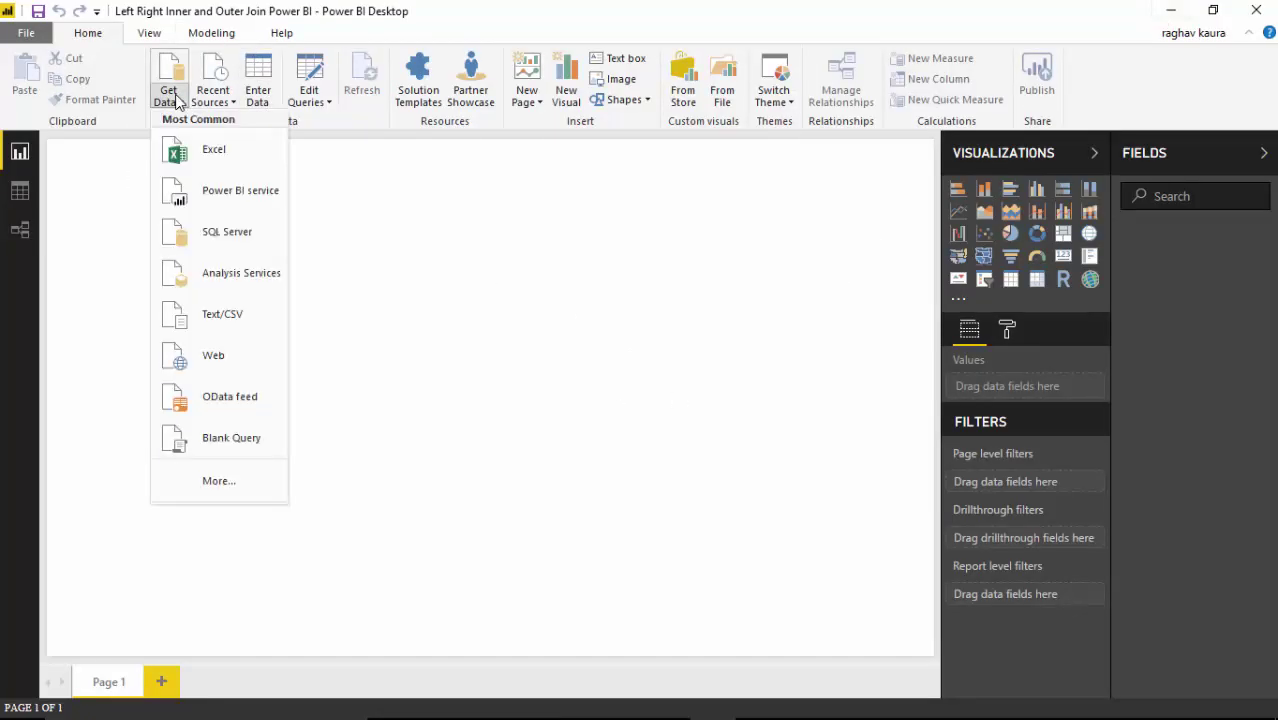
{"action": "left_click", "coordinate": [194, 160]}
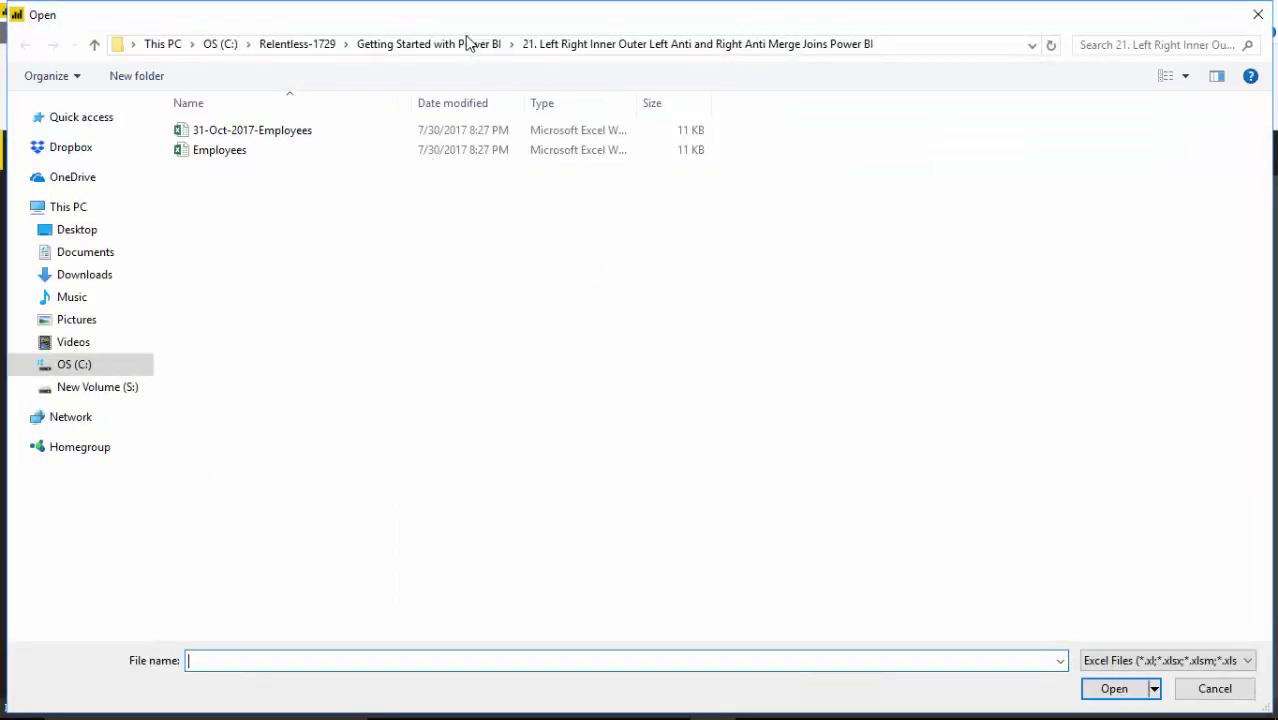
{"action": "left_click", "coordinate": [229, 158]}
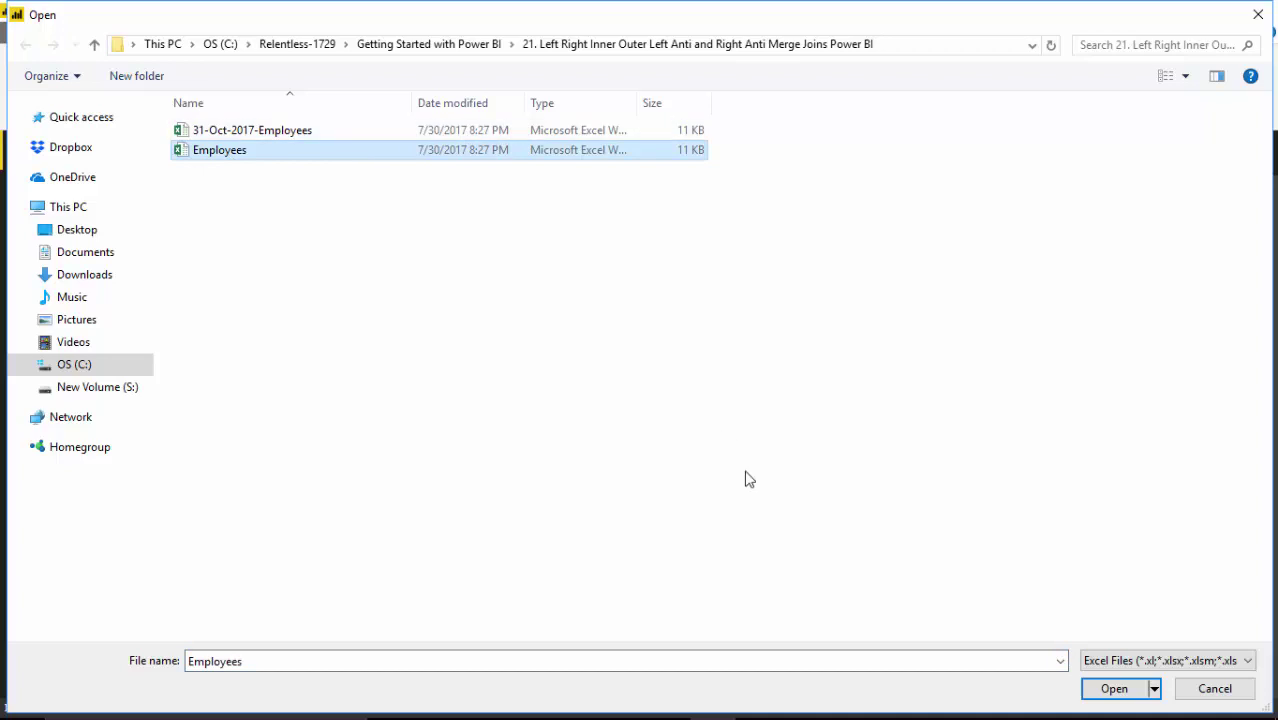
{"action": "left_click", "coordinate": [1114, 688]}
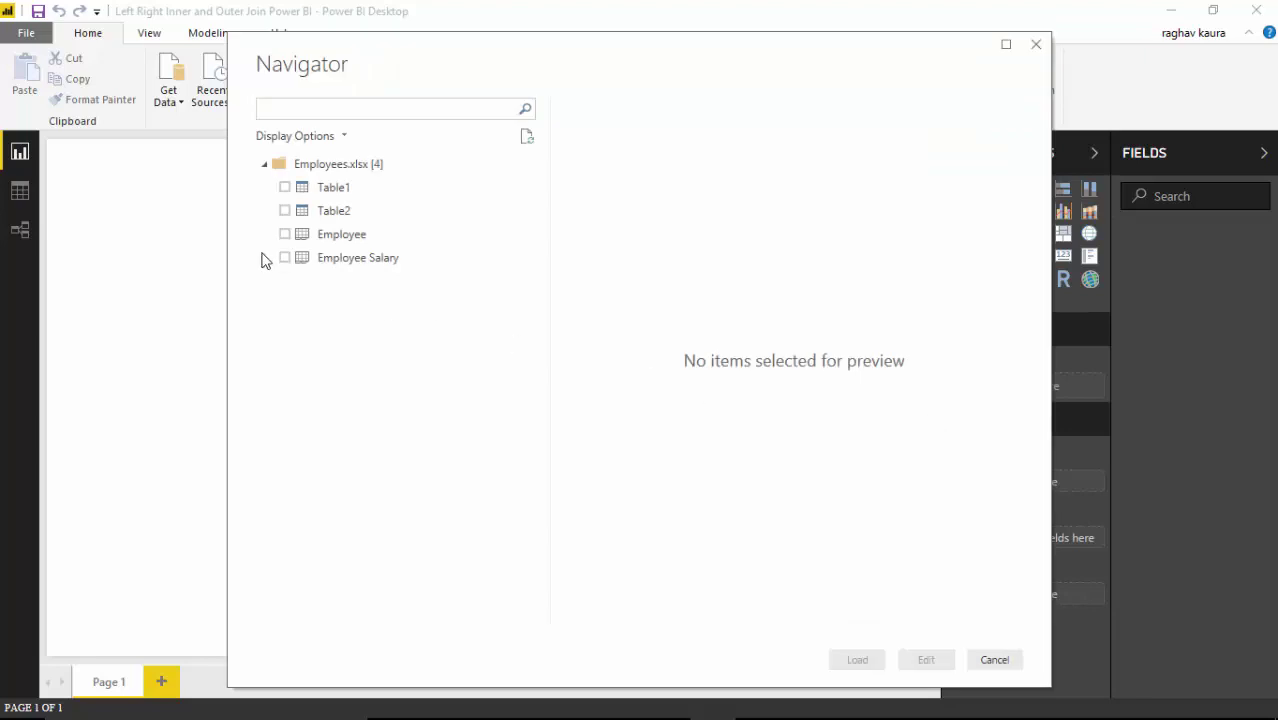
{"action": "left_click", "coordinate": [285, 235]}
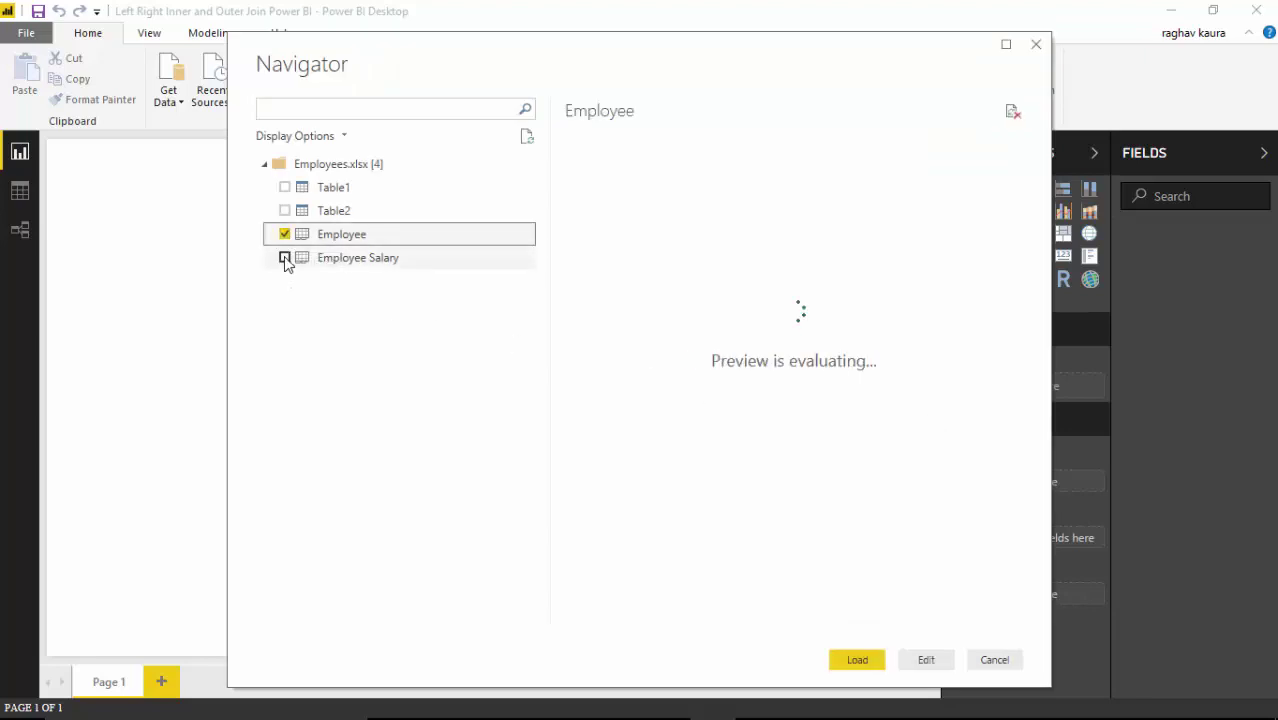
{"action": "left_click", "coordinate": [285, 258]}
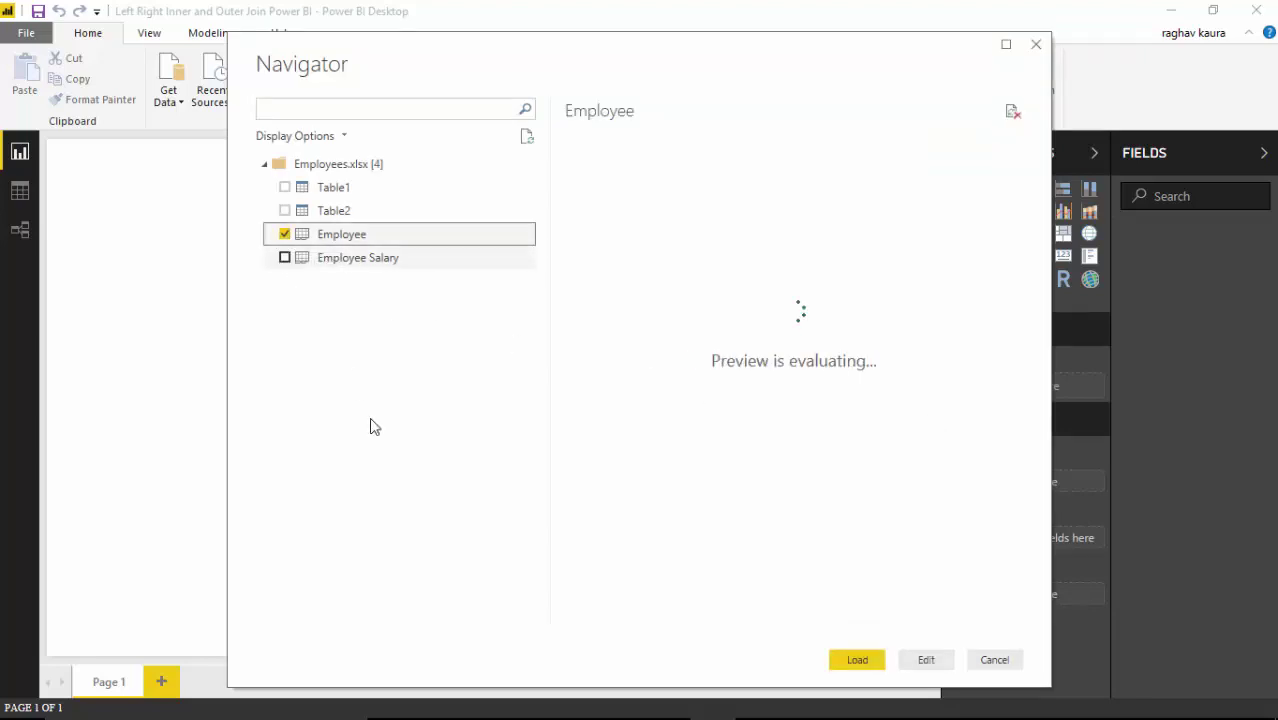
{"action": "left_click", "coordinate": [926, 661]}
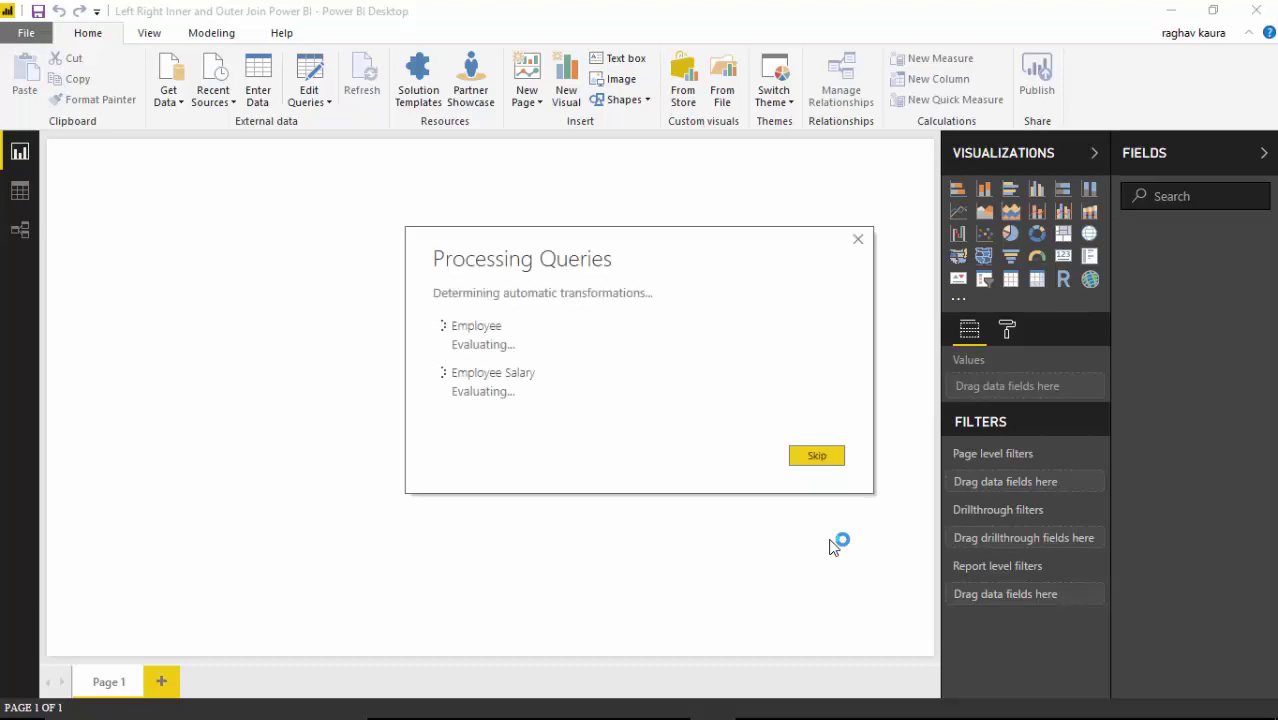
Switch back to the Excel workbook and review the Employee and Employee Salary sheets as the source tables.
{"action": "mouse_move", "coordinate": [738, 708]}
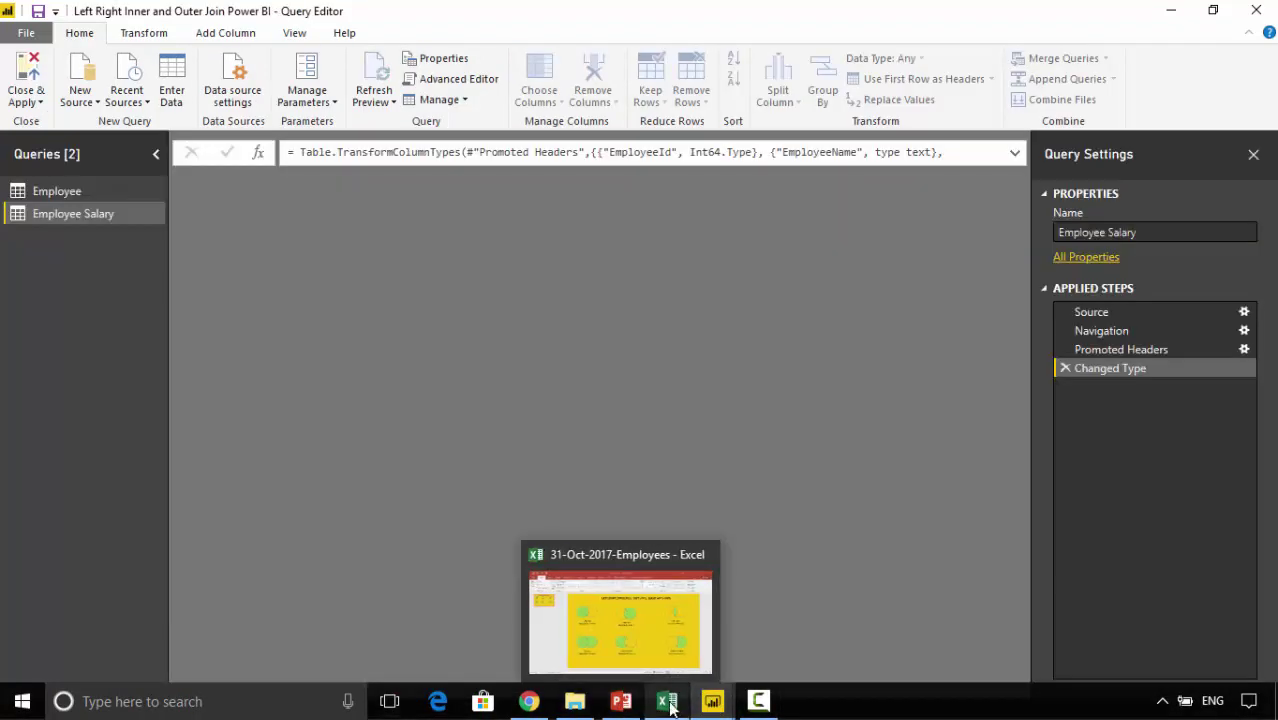
{"action": "left_click", "coordinate": [645, 640]}
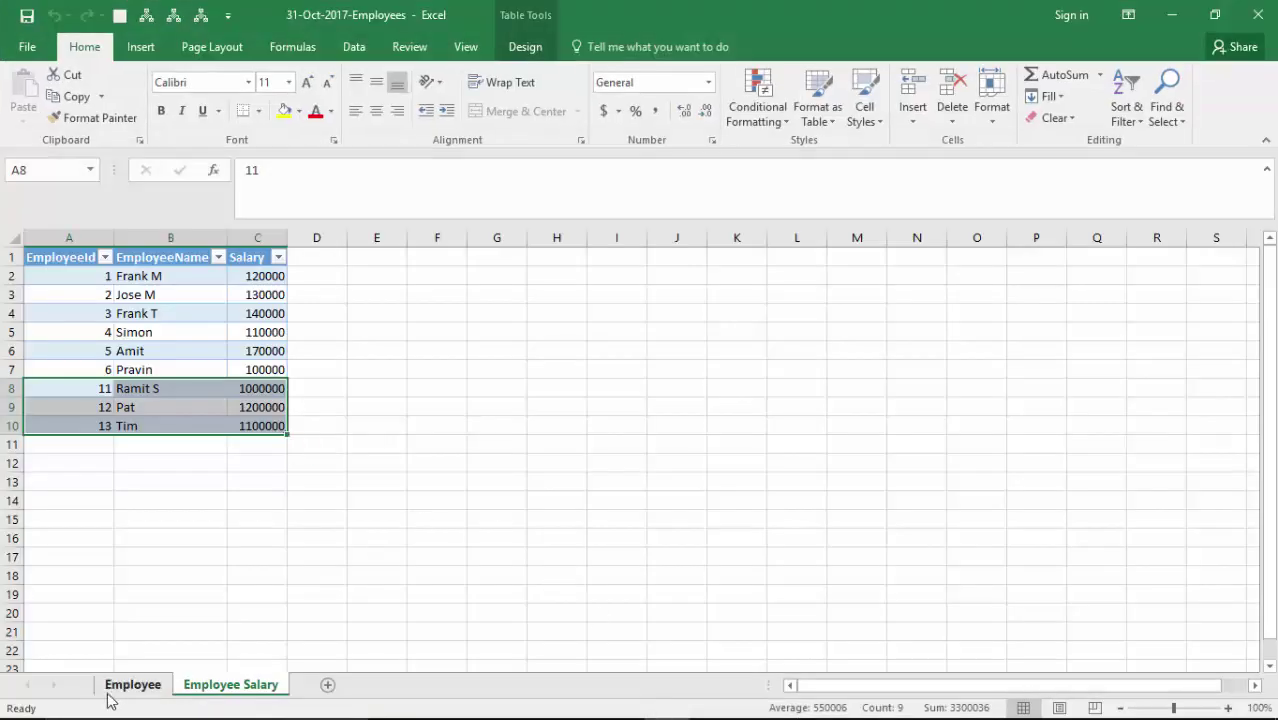
{"action": "left_click", "coordinate": [130, 686]}
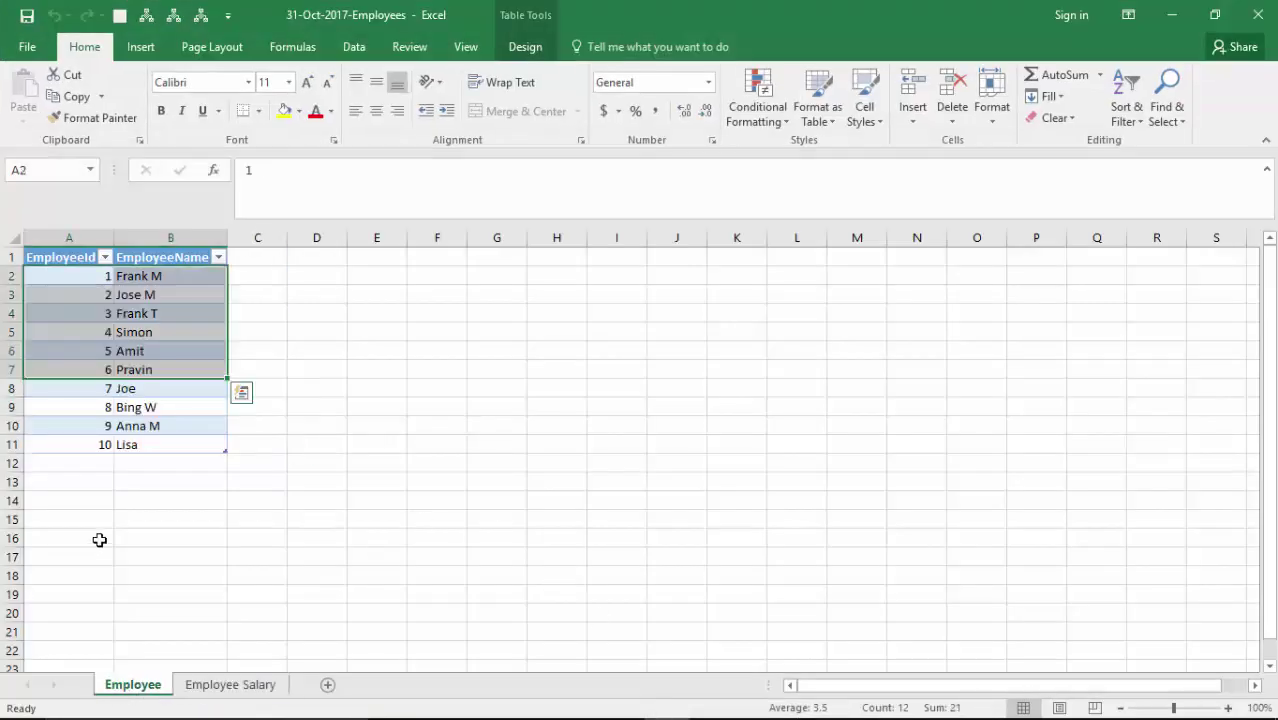
{"action": "left_click", "coordinate": [226, 688]}
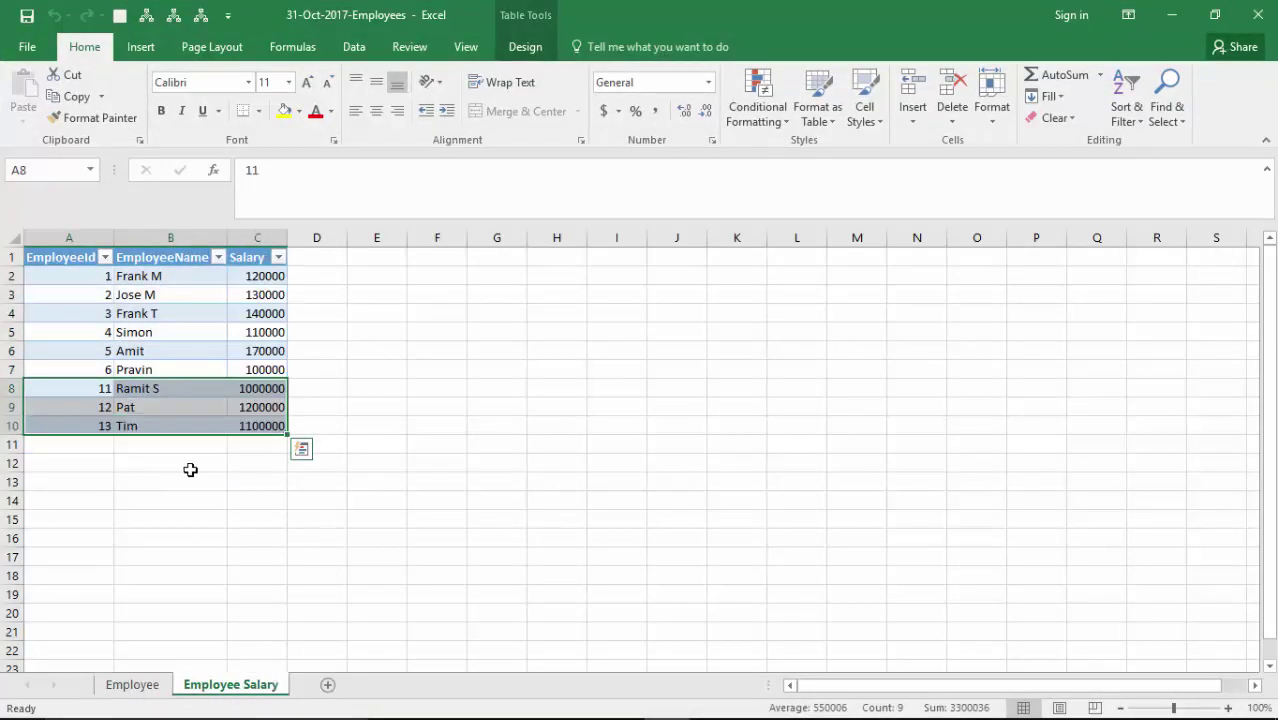
{"action": "left_click", "coordinate": [1172, 12]}
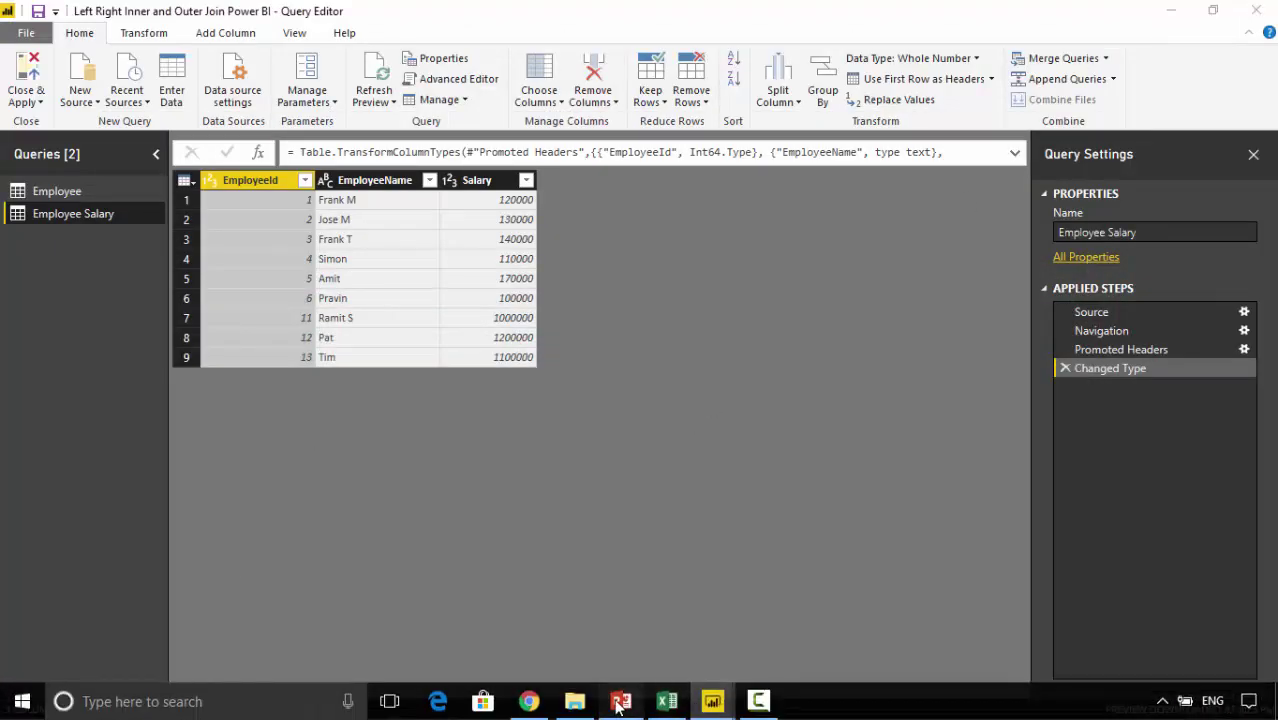
Check the join diagrams in PowerPoint and return to the Query Editor to examine the Employee and Employee Salary queries.
{"action": "left_click", "coordinate": [619, 703]}
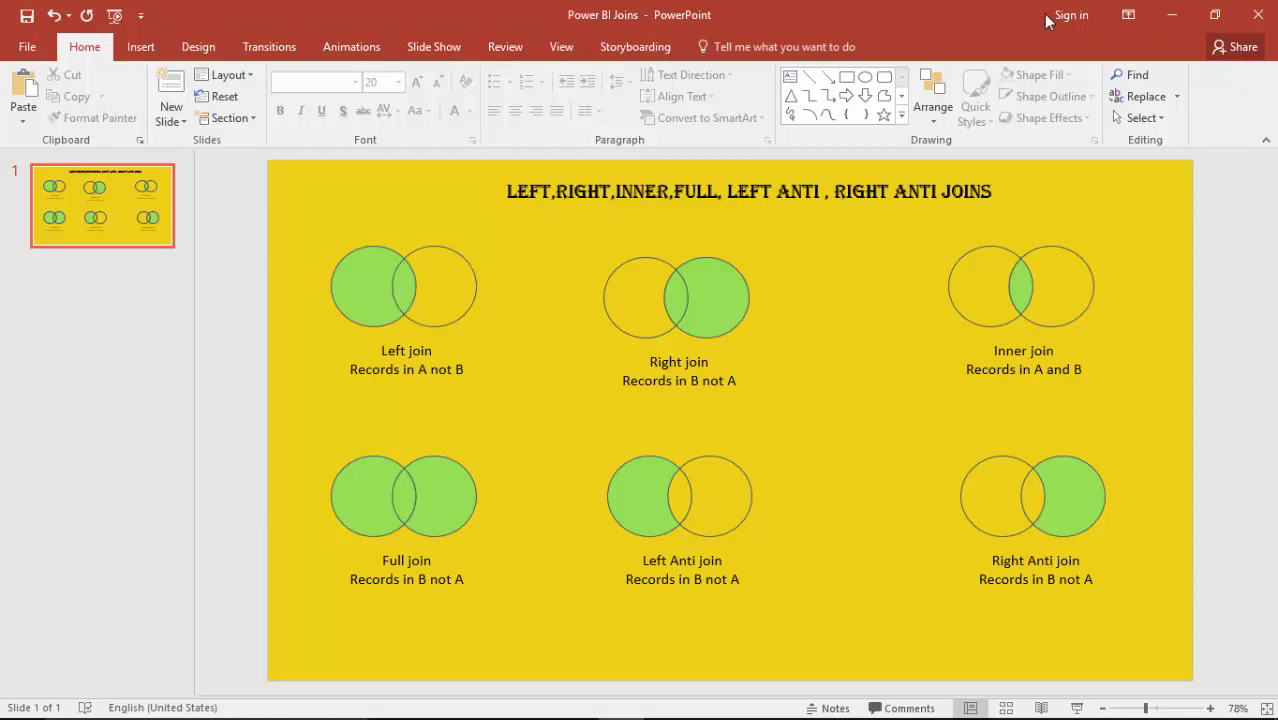
{"action": "left_click", "coordinate": [1174, 15]}
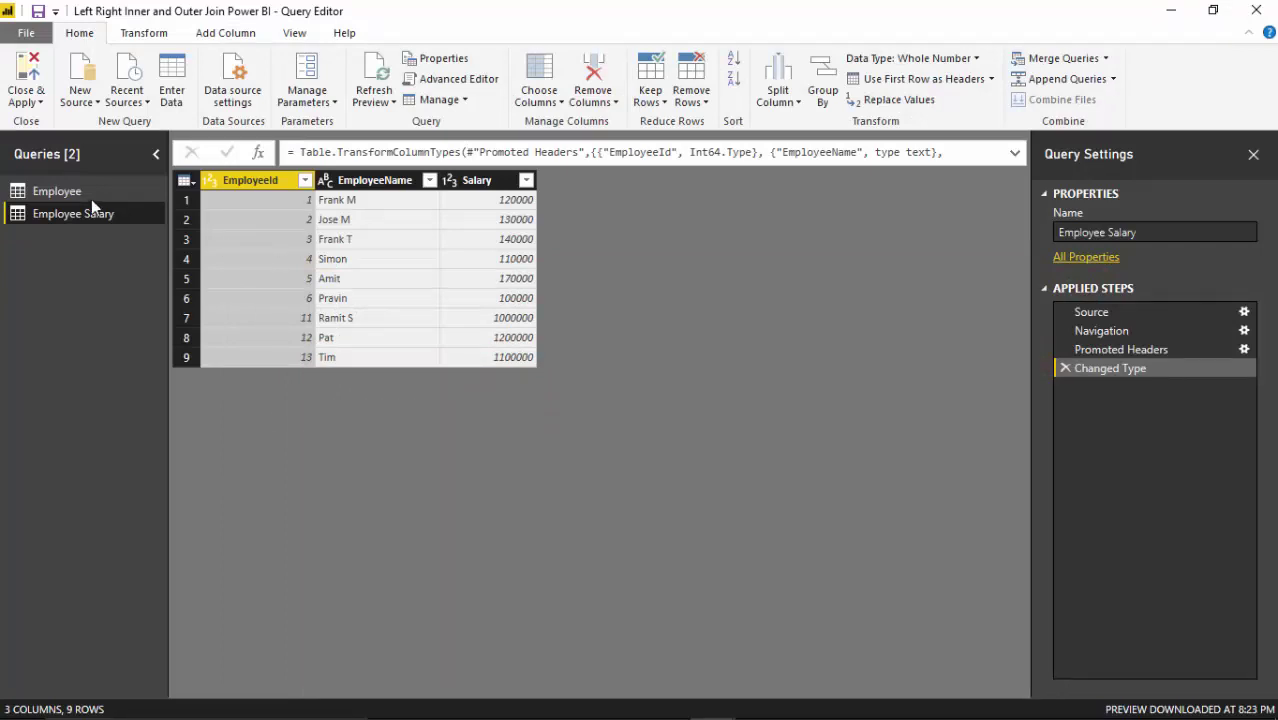
{"action": "left_click", "coordinate": [89, 197]}
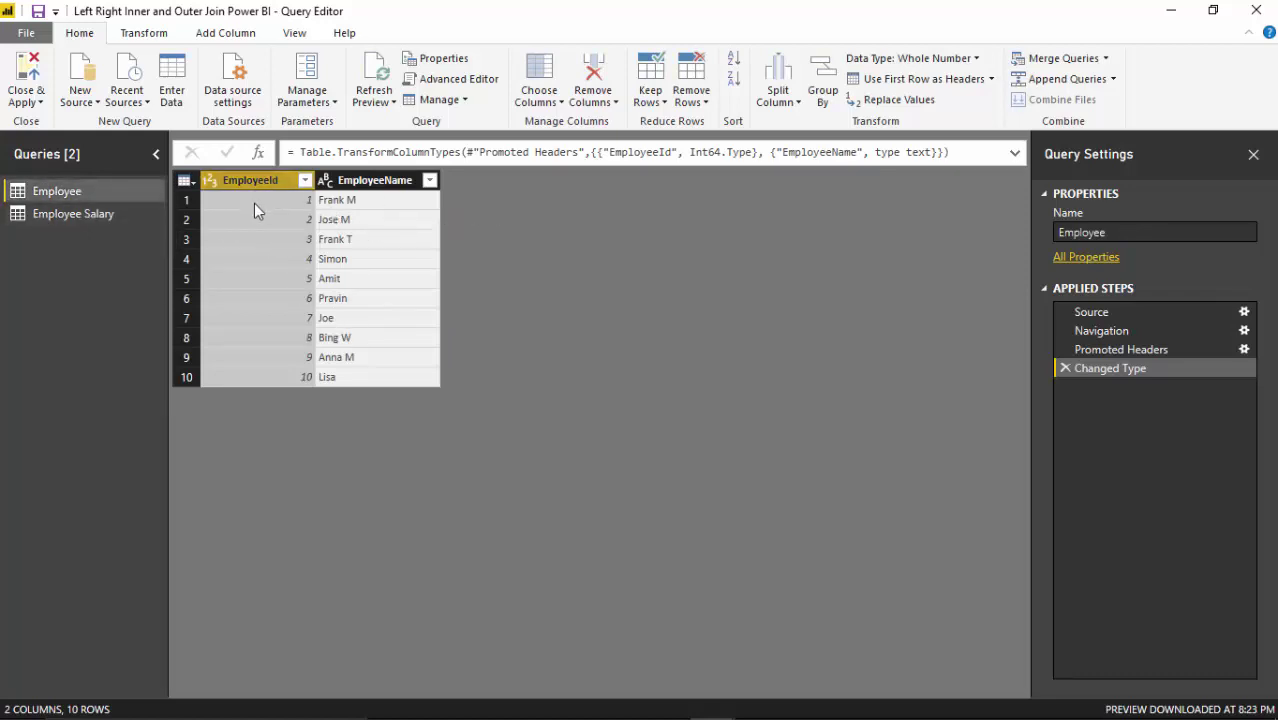
{"action": "left_click", "coordinate": [112, 215]}
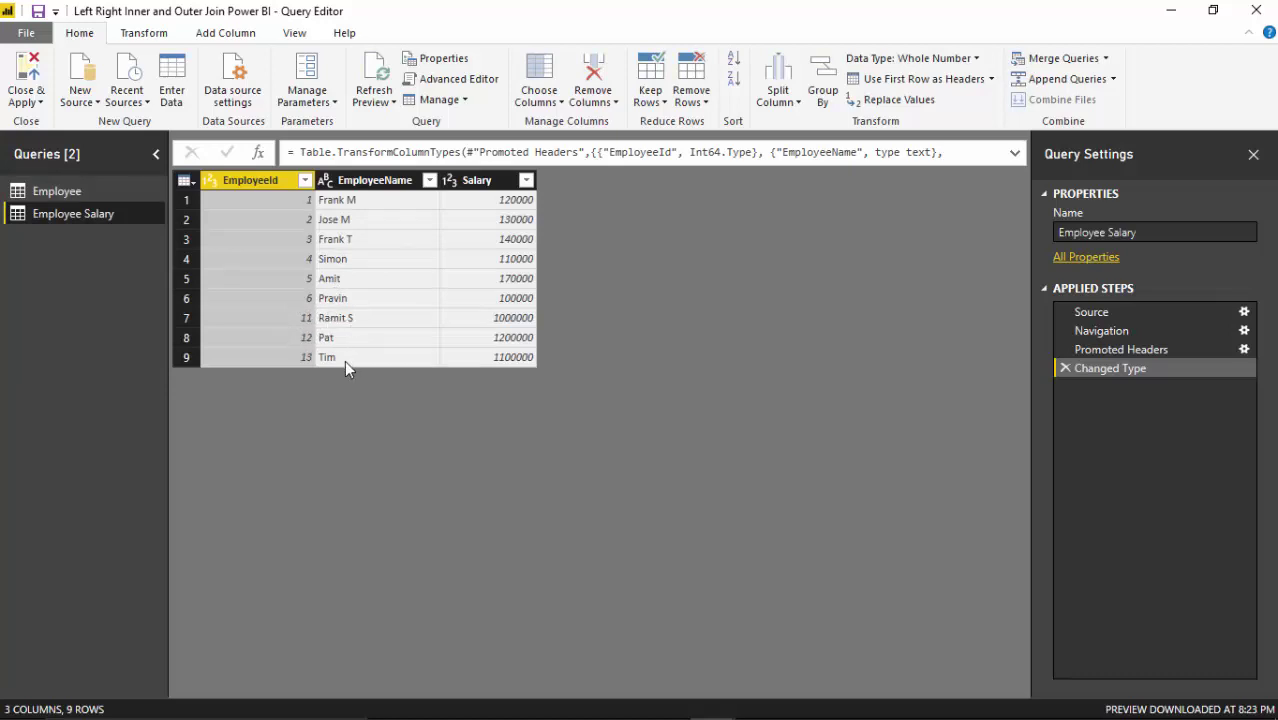
Merge Employee with Employee Salary as a new query, matching on EmployeeId with the Left Outer join kind.
{"action": "left_click", "coordinate": [1106, 62]}
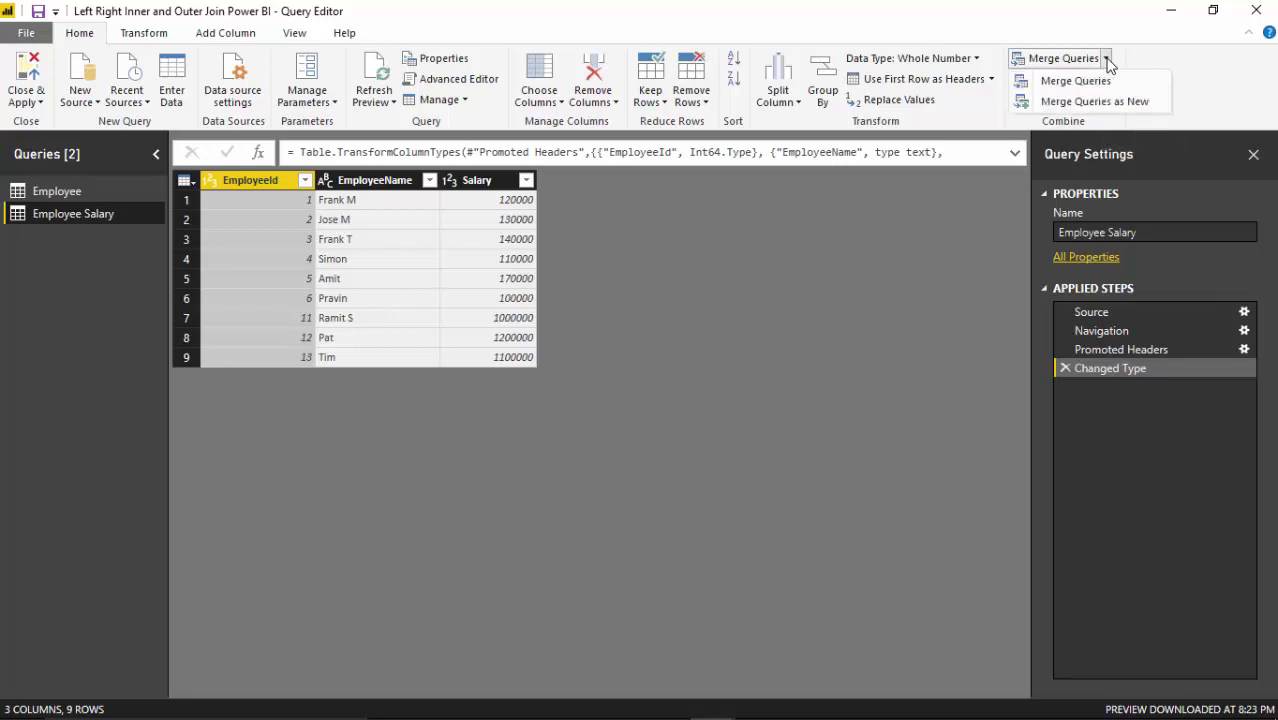
{"action": "left_click", "coordinate": [1078, 102]}
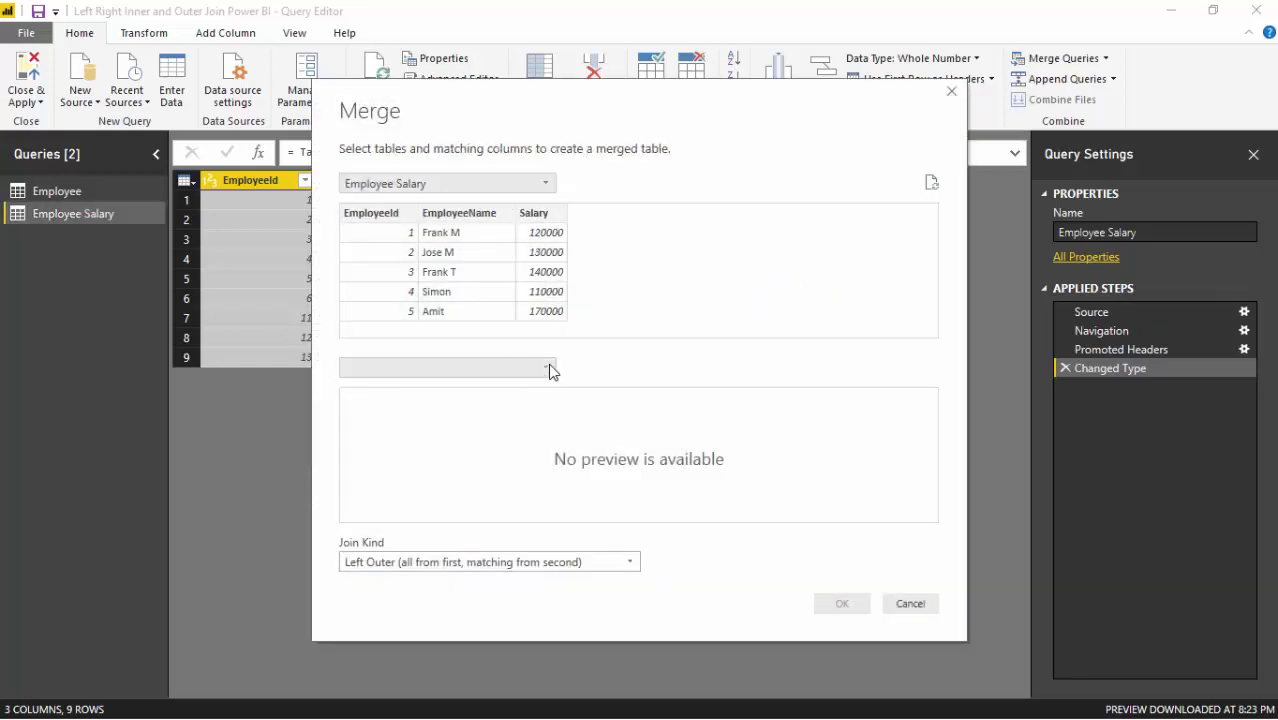
{"action": "left_click", "coordinate": [545, 183]}
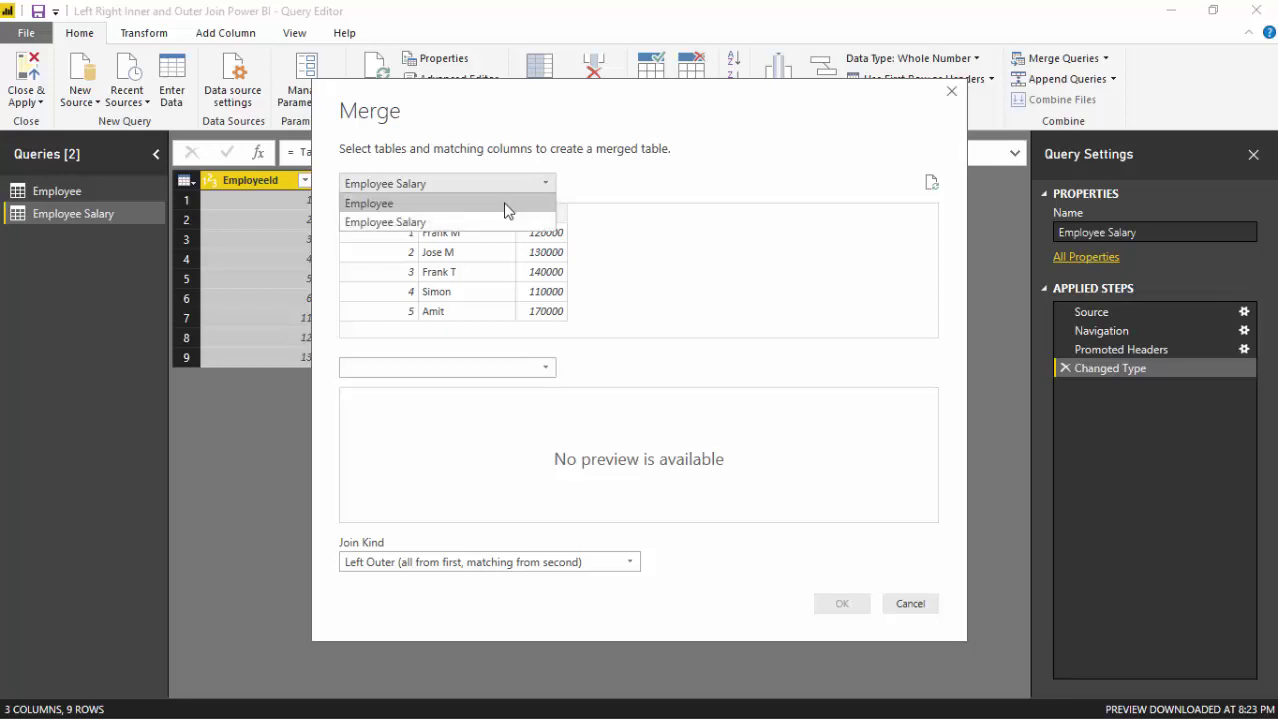
{"action": "left_click", "coordinate": [505, 206]}
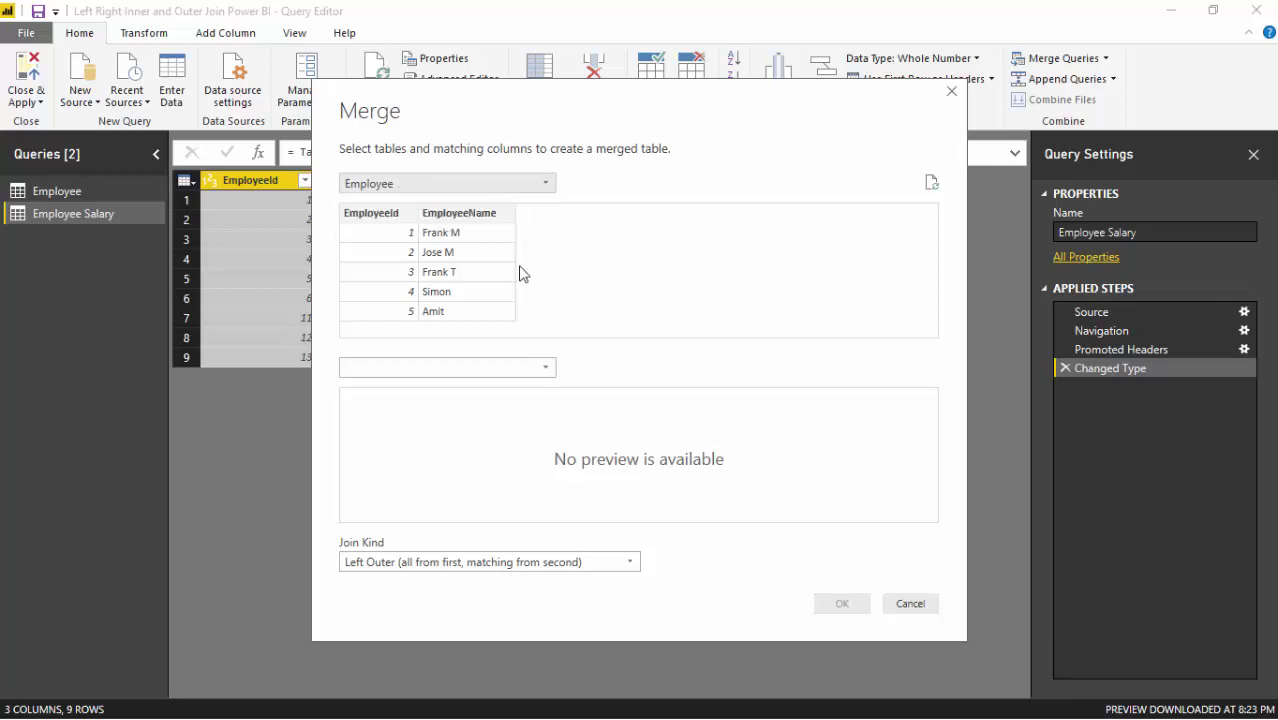
{"action": "left_click", "coordinate": [548, 370]}
{"action": "left_click", "coordinate": [465, 409]}
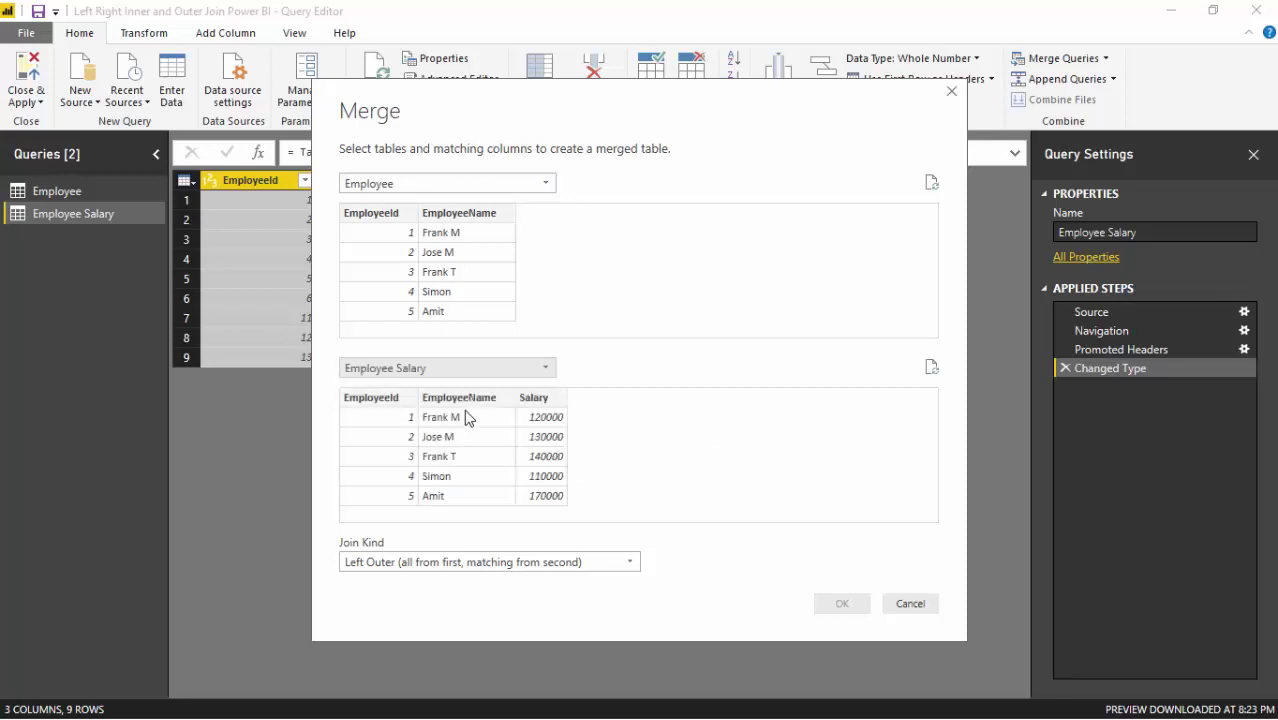
{"action": "left_click", "coordinate": [366, 214]}
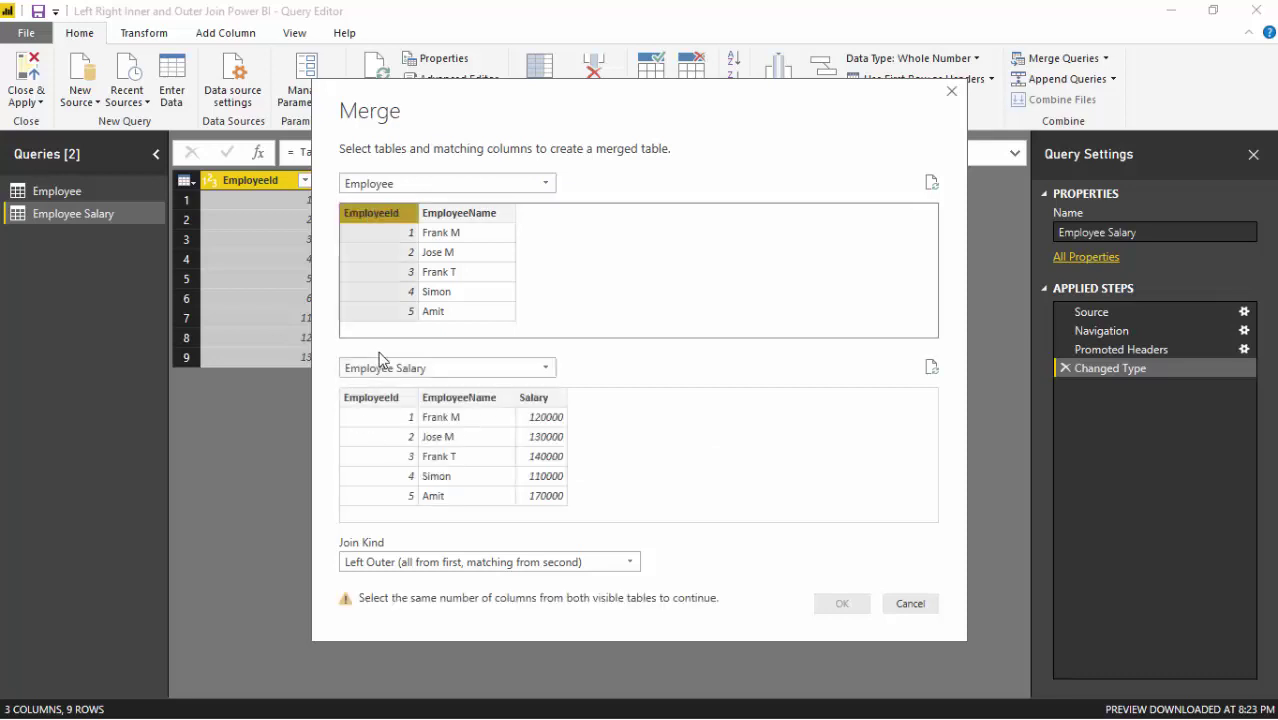
{"action": "left_click", "coordinate": [377, 404]}
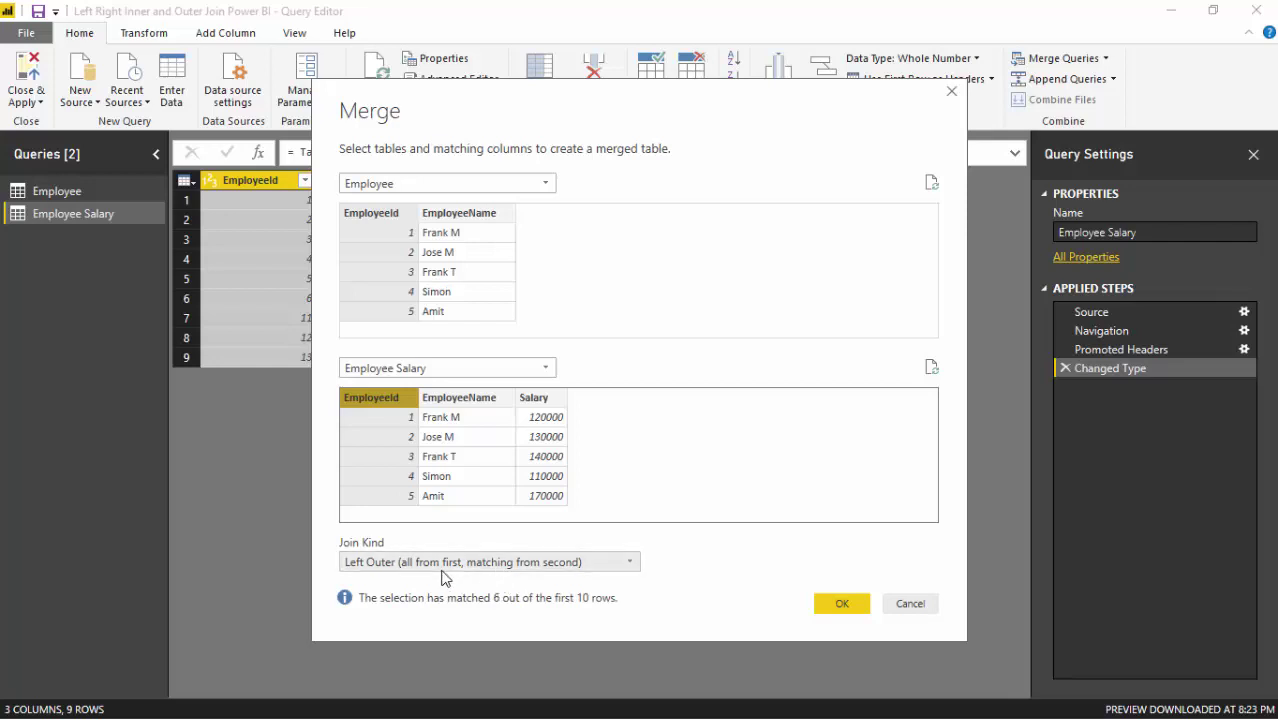
{"action": "left_click", "coordinate": [842, 604]}
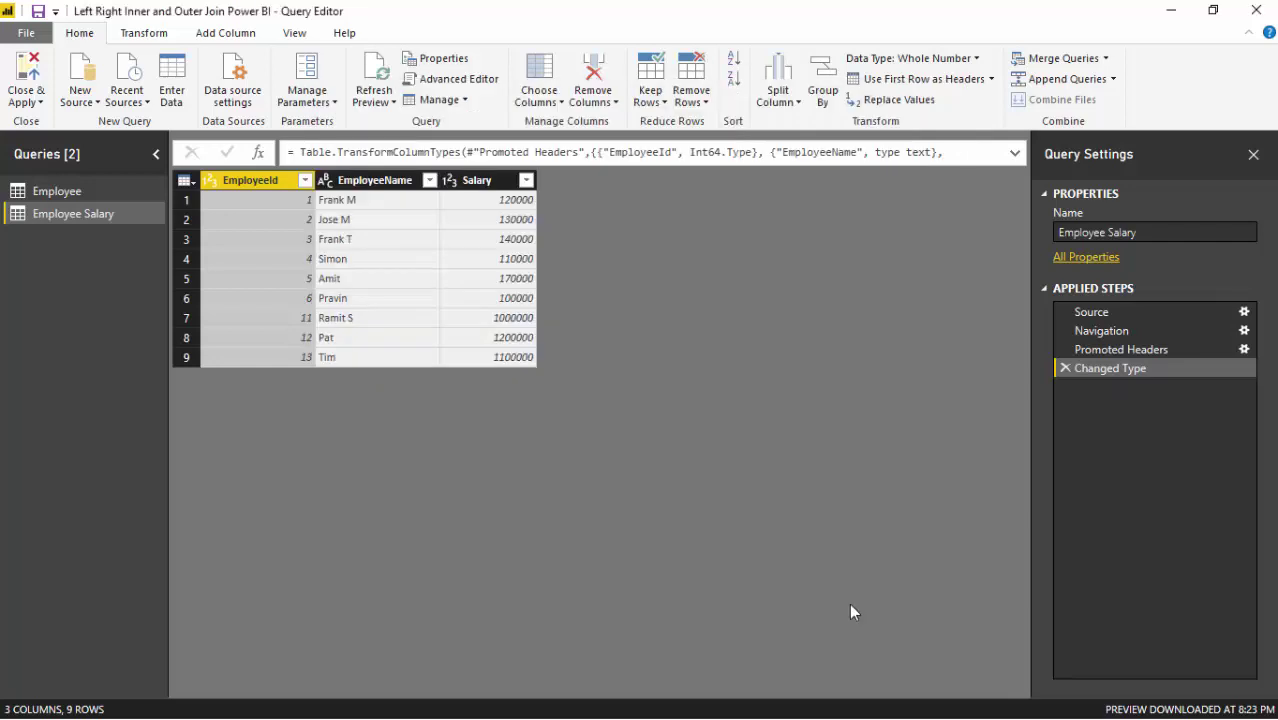
Rename the new merged query as LeftOuter.
{"action": "left_click", "coordinate": [1104, 232]}
{"action": "type", "text": "L"}
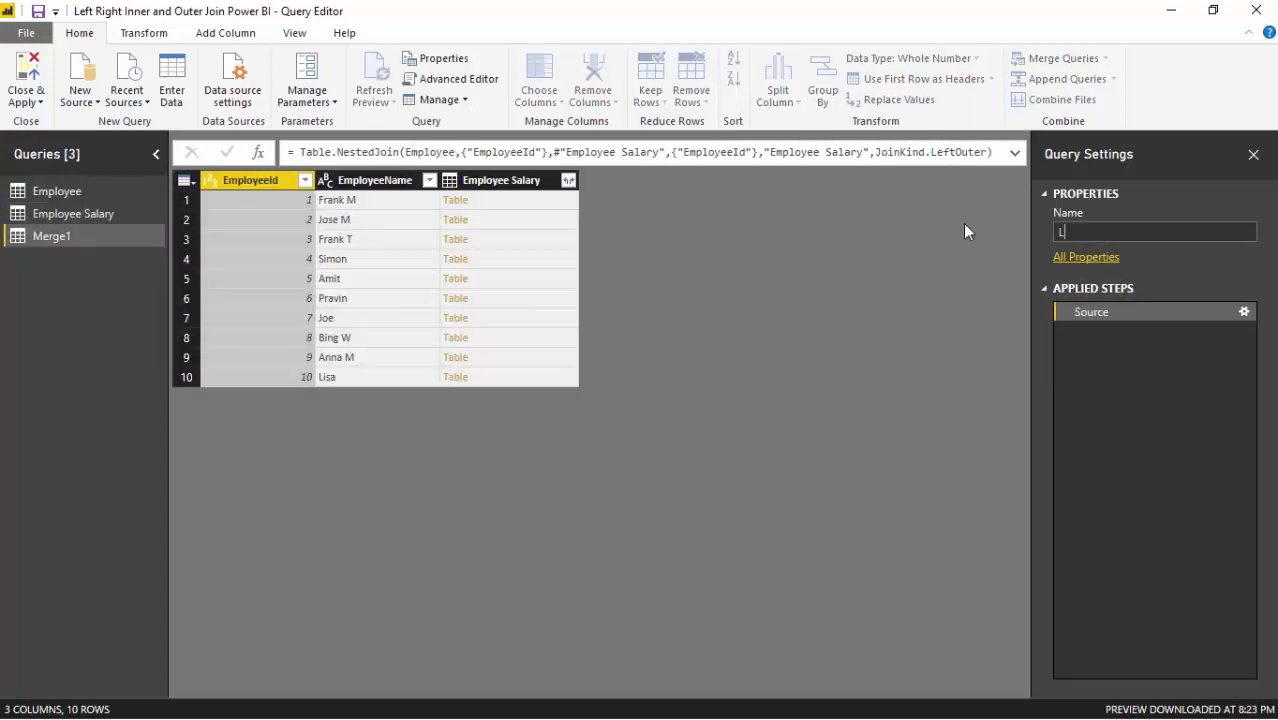
{"action": "type", "text": "eftOuter"}
{"action": "key", "text": "Return"}
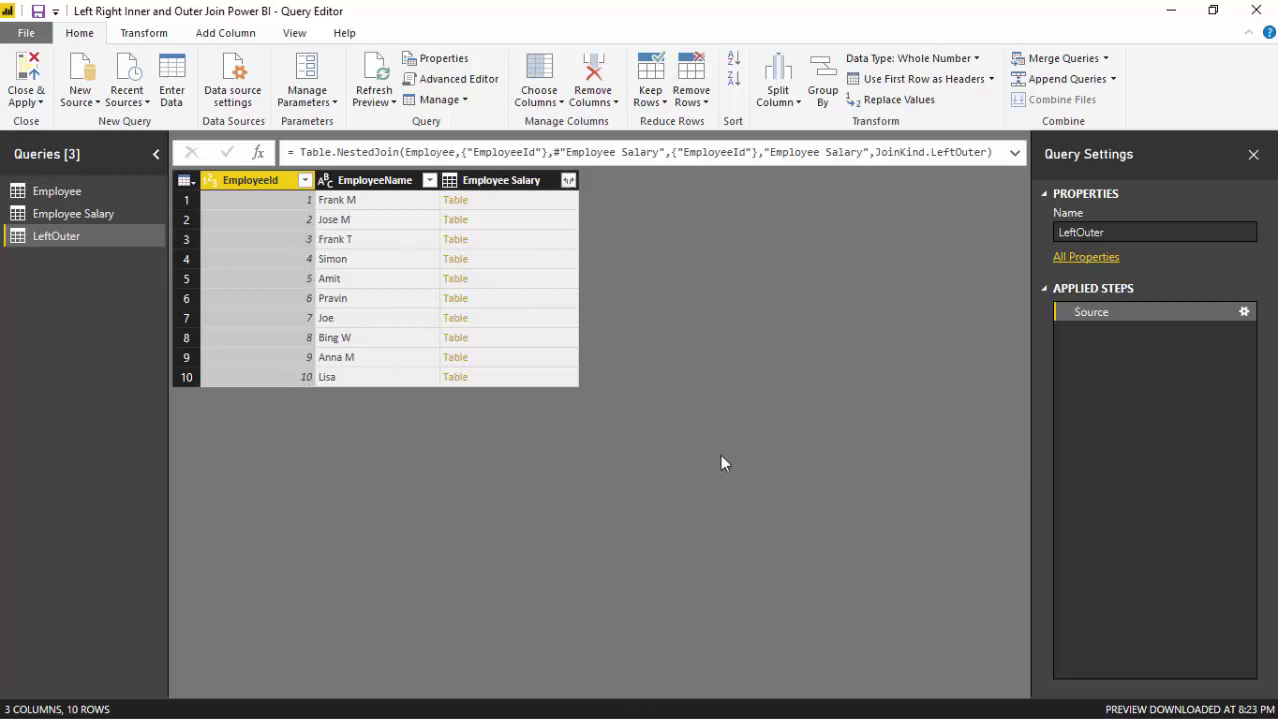
Review the Employee Salary query, then expand only the Salary field from the Employee Salary column of LeftOuter, keeping the original column name as prefix.
{"action": "left_click", "coordinate": [61, 217]}
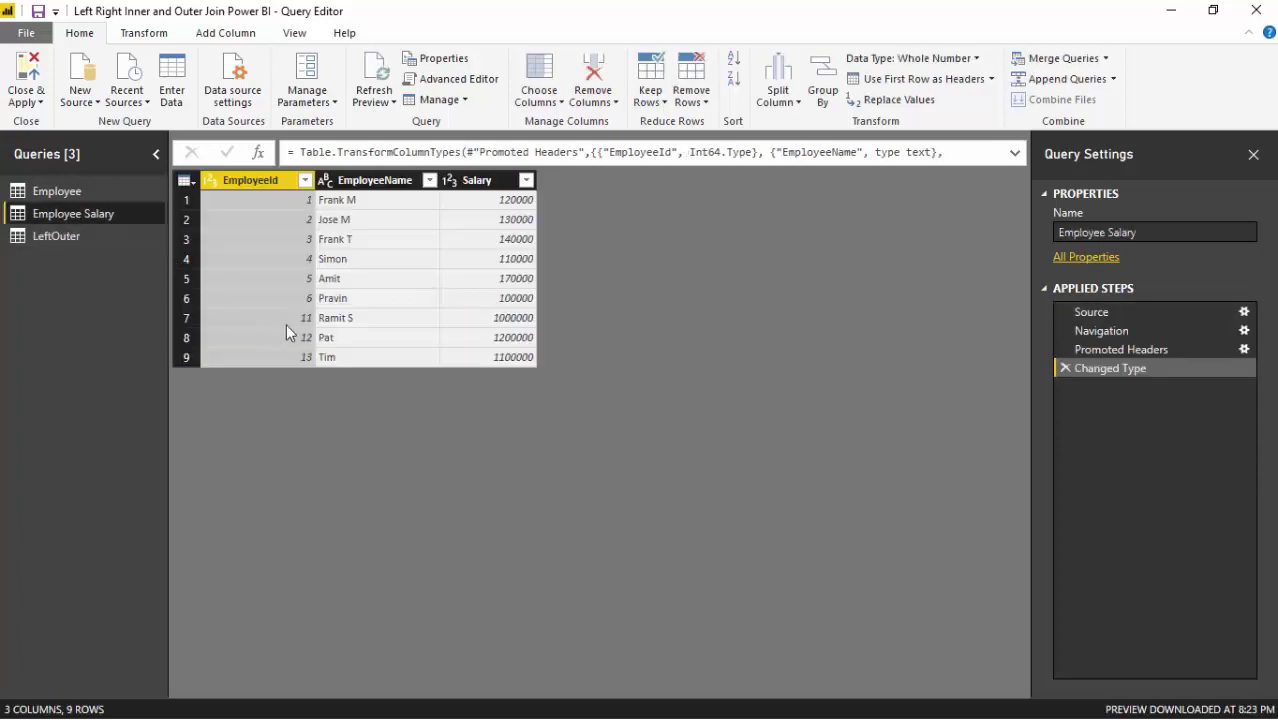
{"action": "left_click", "coordinate": [54, 235]}
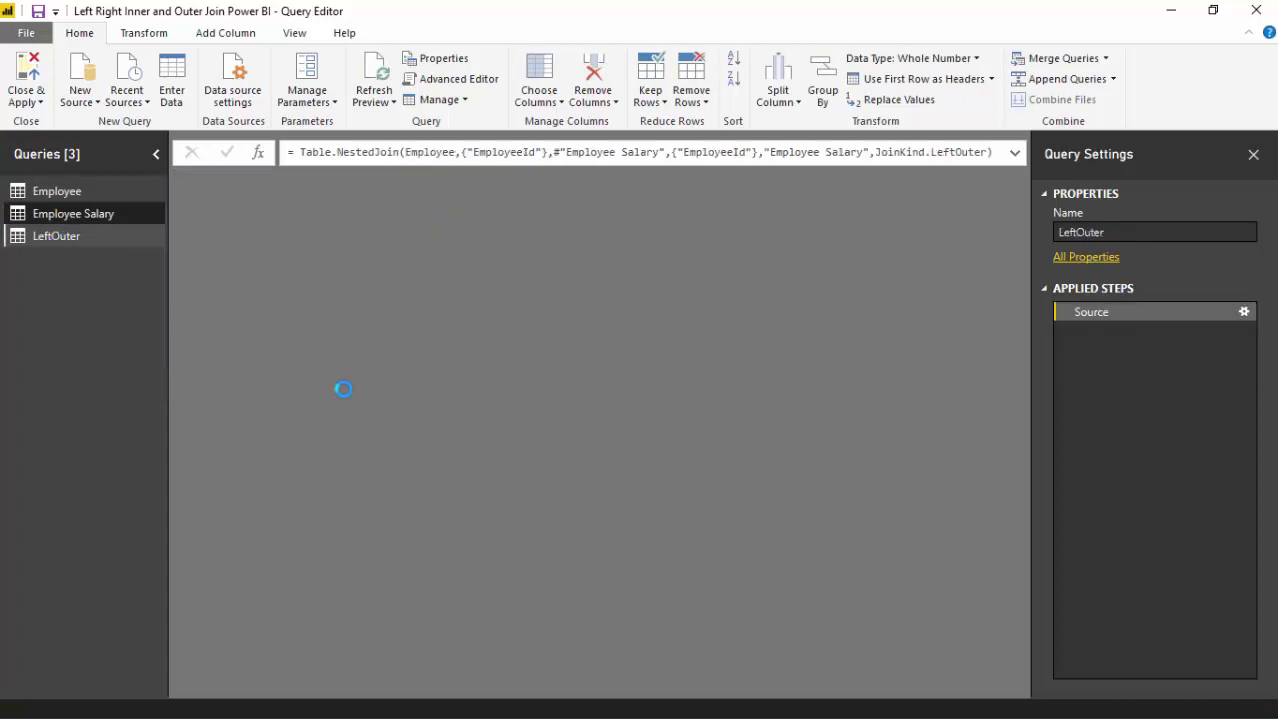
{"action": "left_click", "coordinate": [568, 180]}
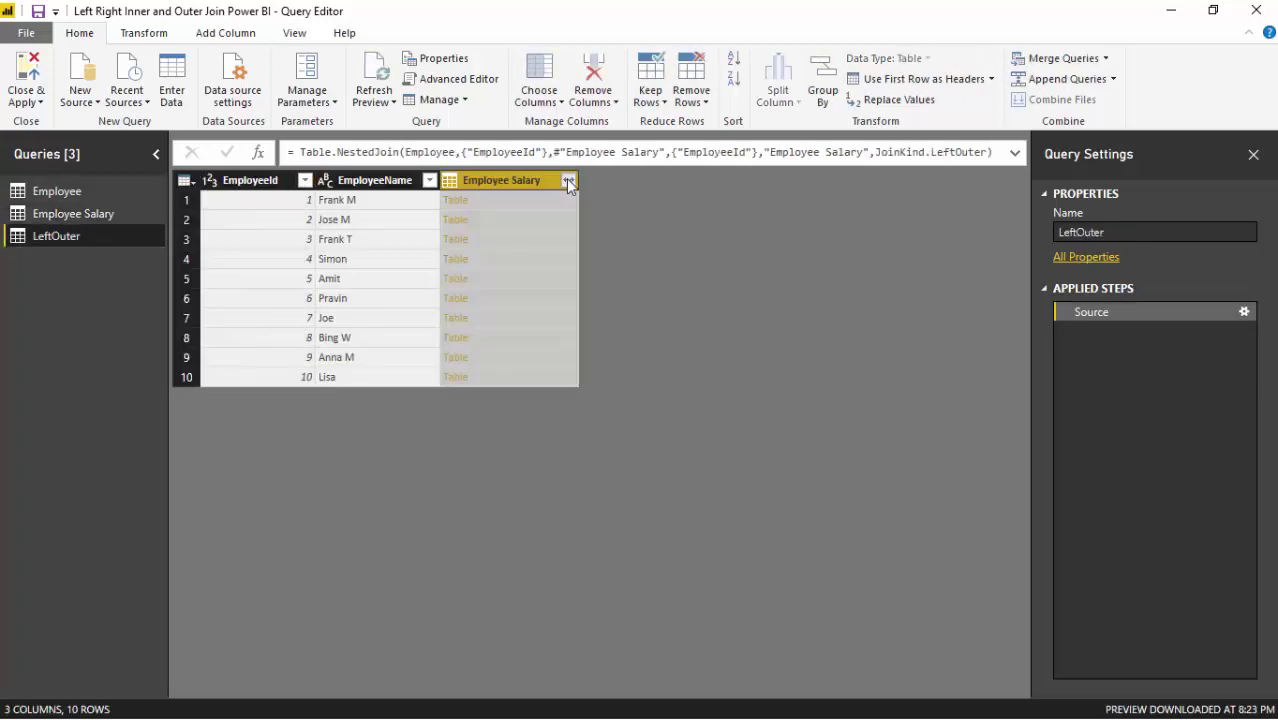
{"action": "left_click", "coordinate": [294, 256]}
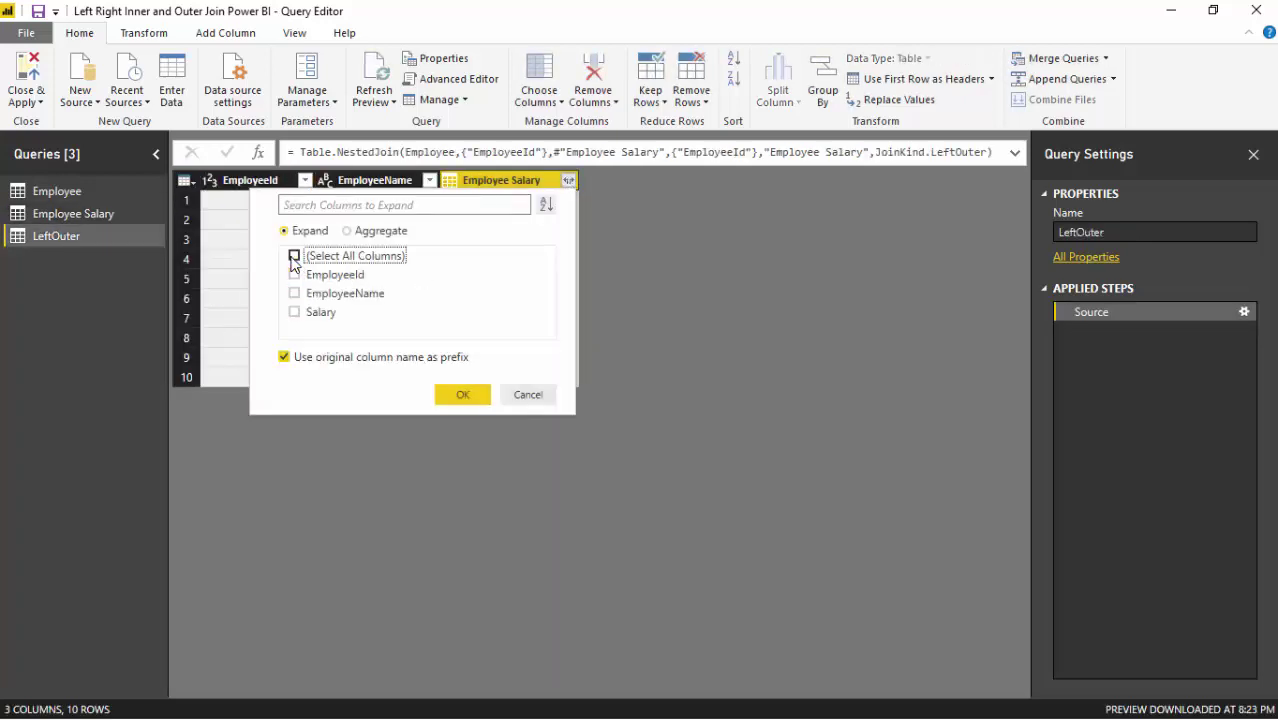
{"action": "left_click", "coordinate": [294, 312]}
{"action": "left_click", "coordinate": [462, 394]}
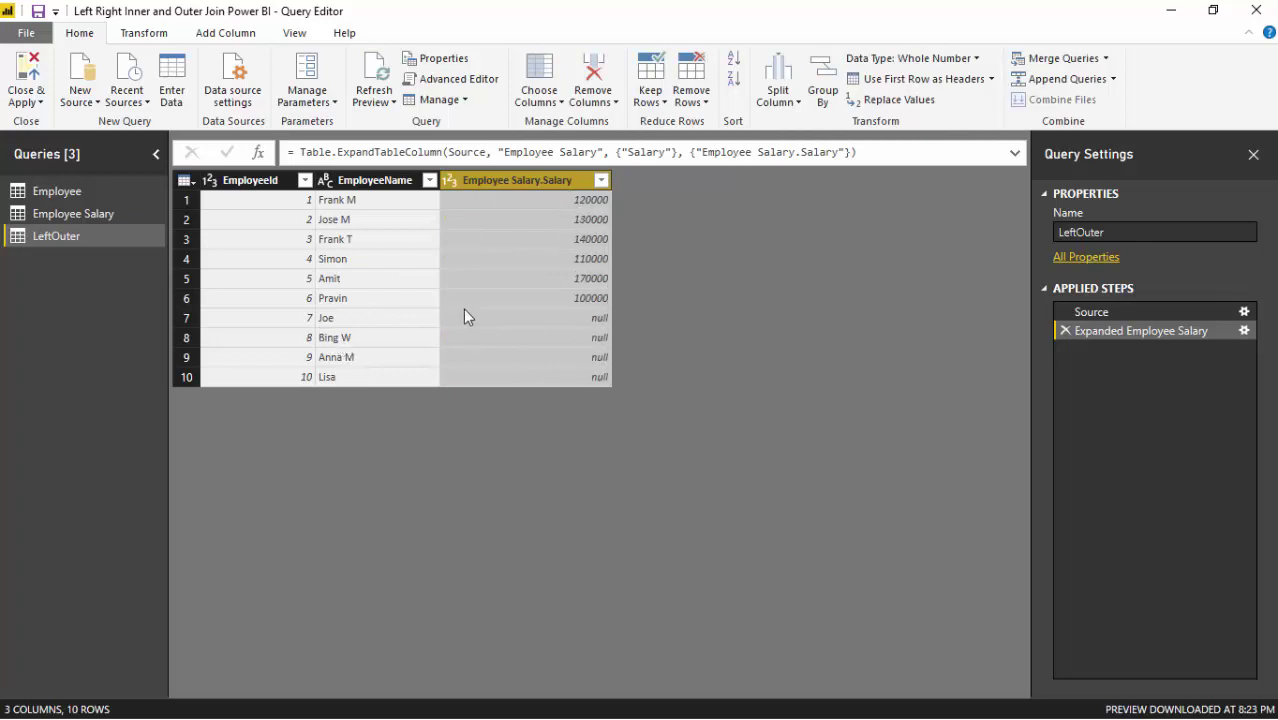
Compare the left outer result with the Employee query and the join diagrams in PowerPoint, returning to the Query Editor.
{"action": "left_click", "coordinate": [536, 318]}
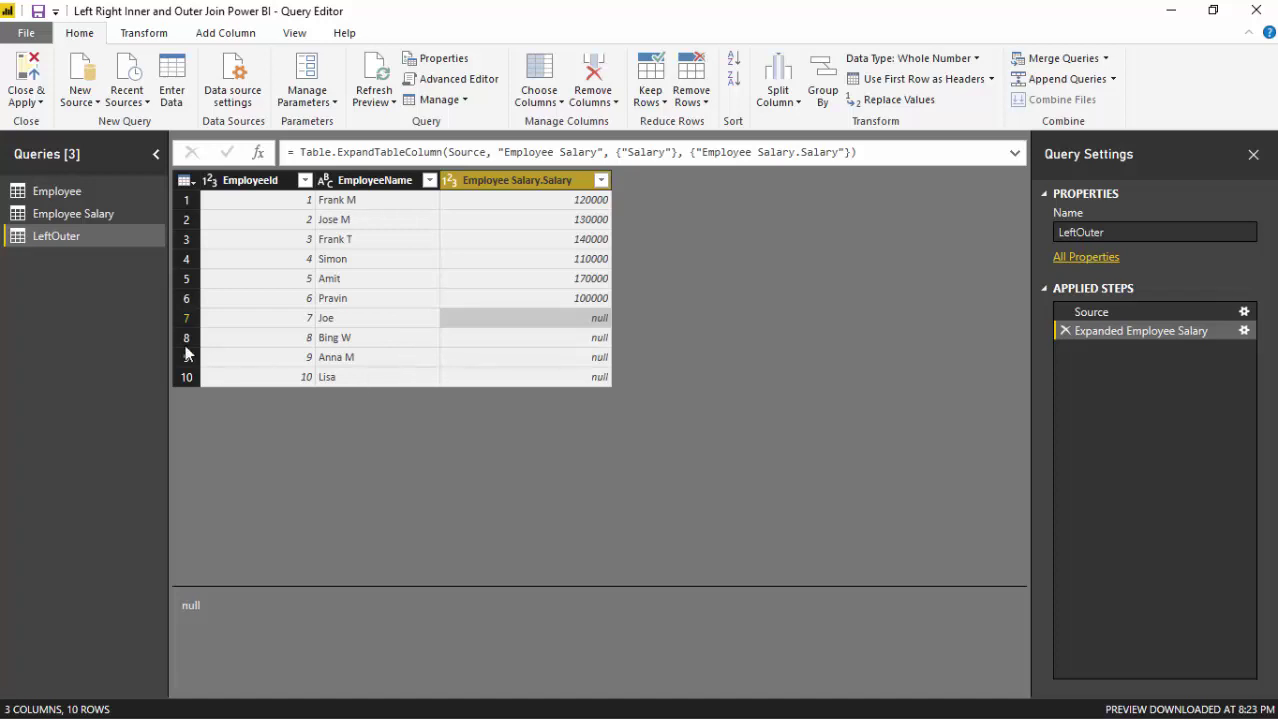
{"action": "left_click", "coordinate": [61, 192]}
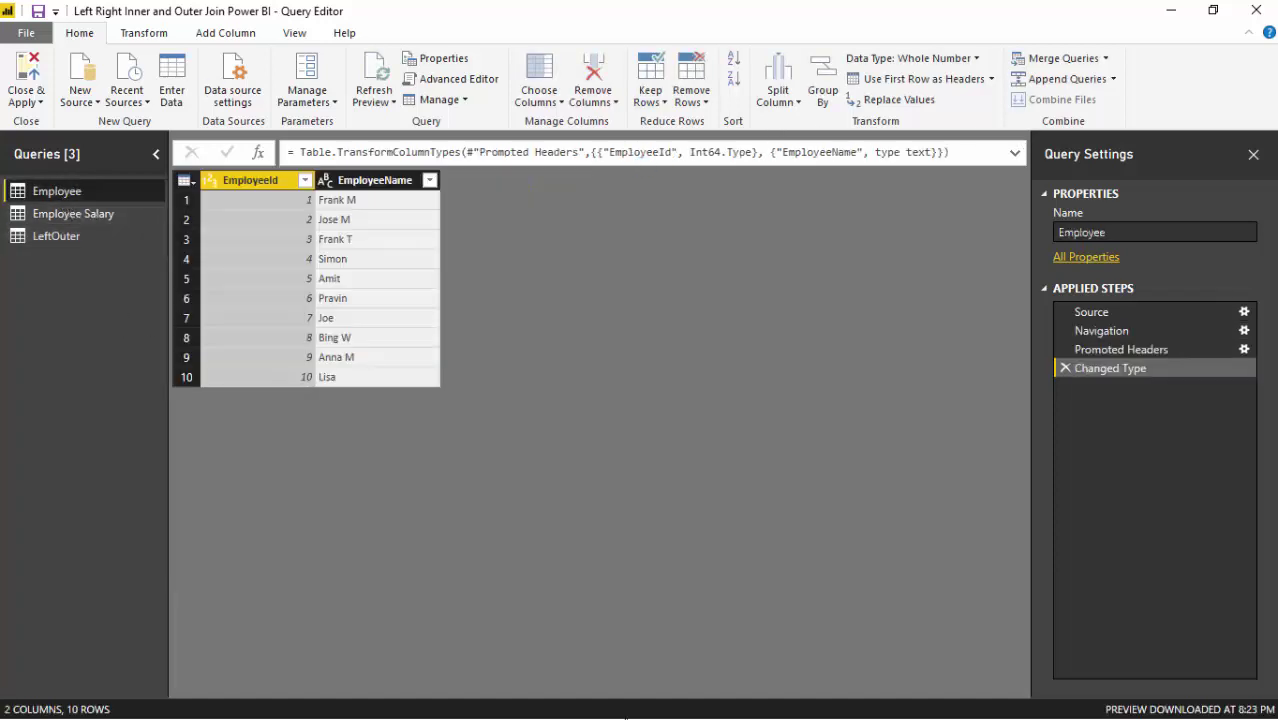
{"action": "left_click", "coordinate": [1170, 10]}
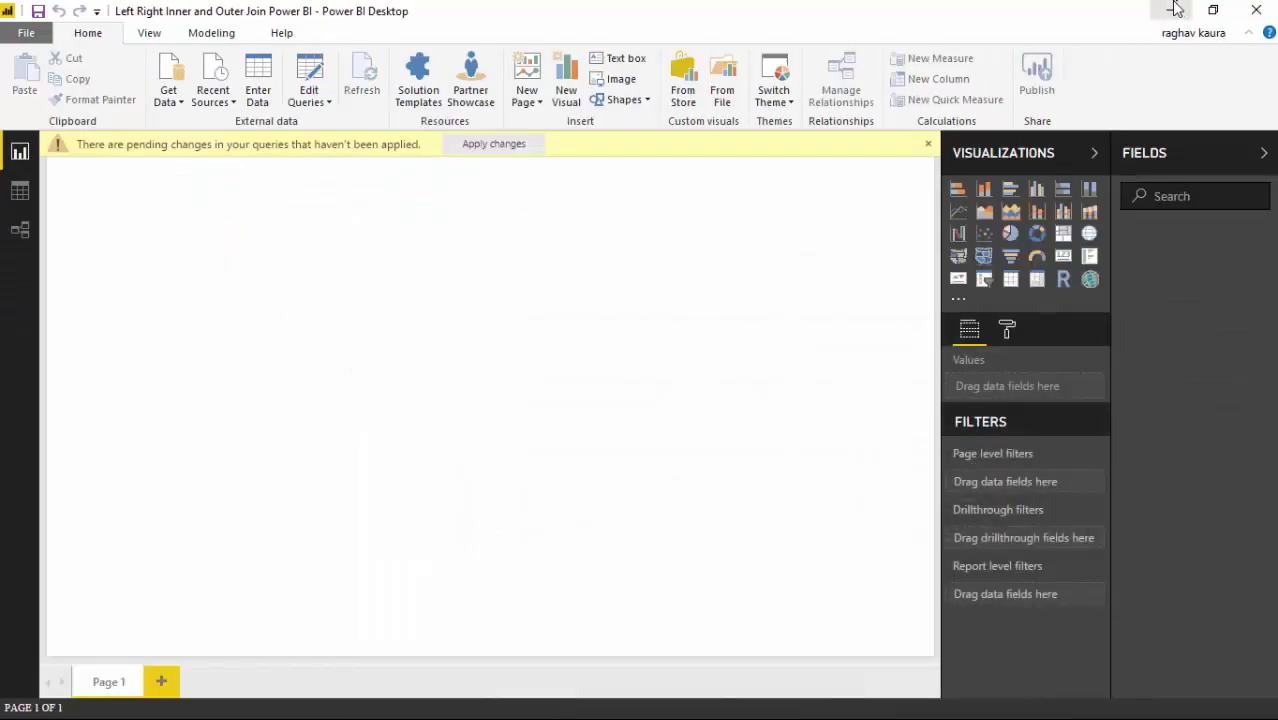
{"action": "left_click", "coordinate": [1176, 8]}
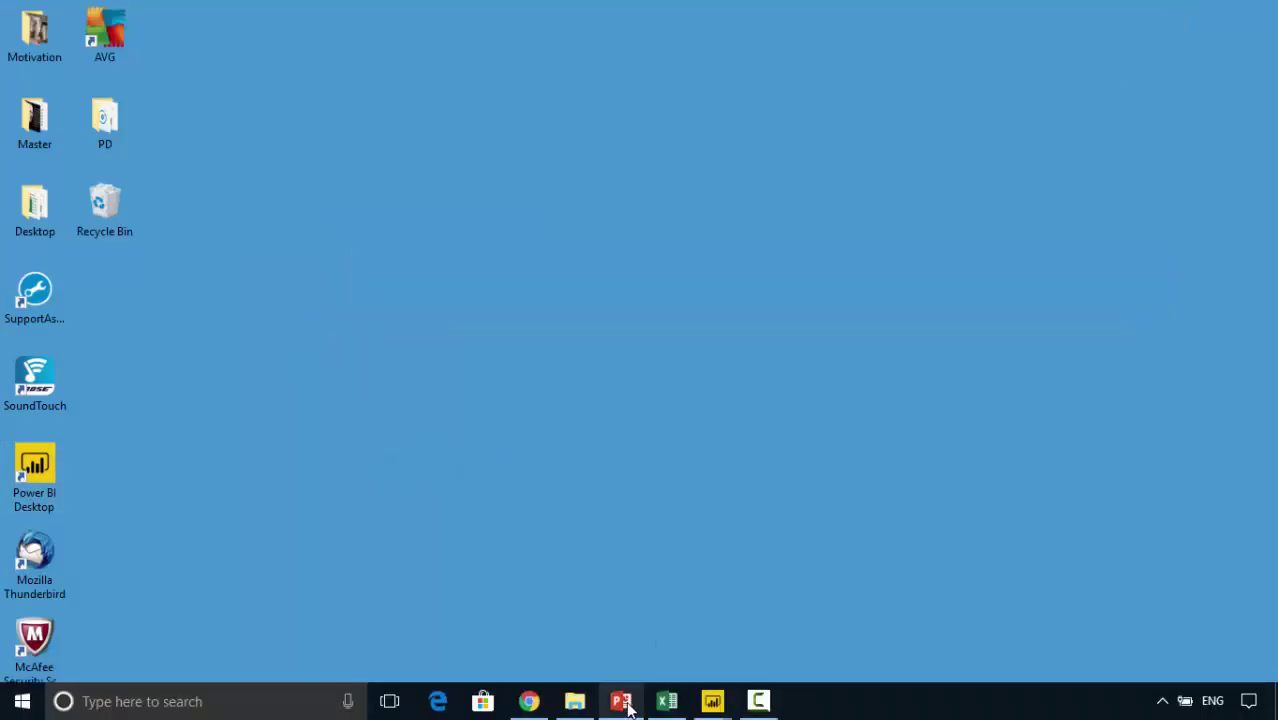
{"action": "left_click", "coordinate": [621, 702]}
{"action": "left_click", "coordinate": [627, 705]}
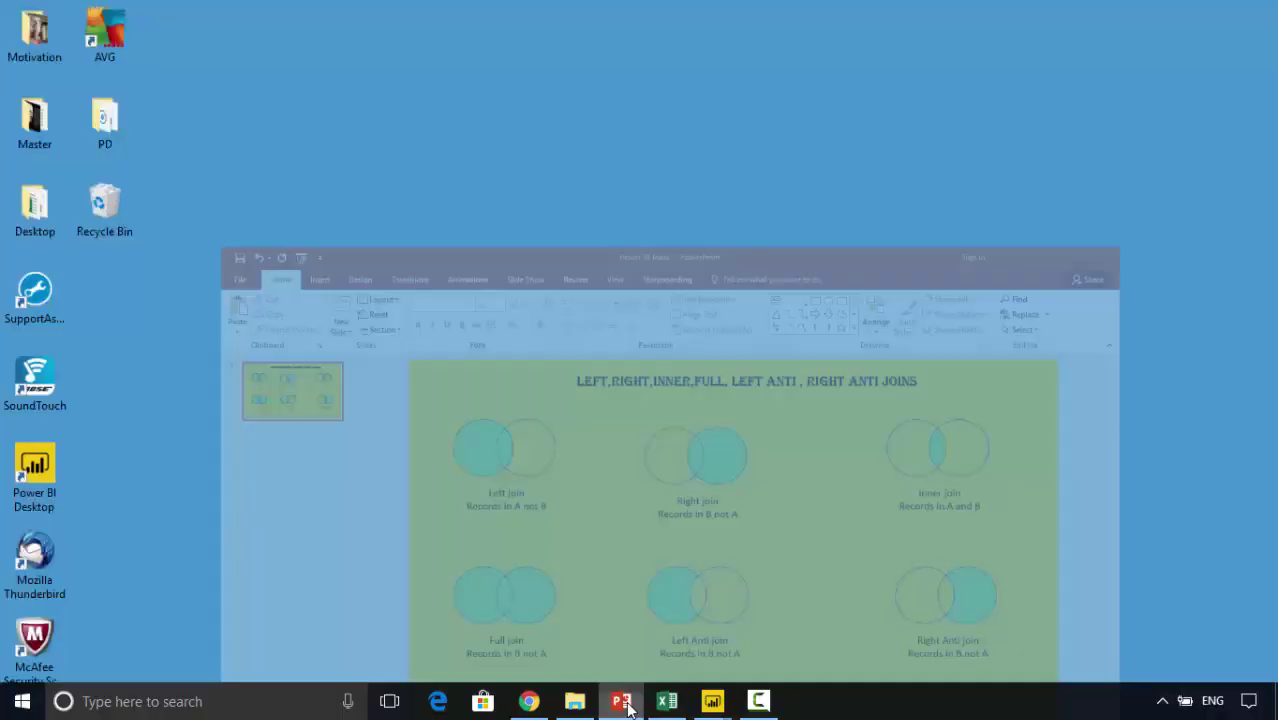
{"action": "mouse_move", "coordinate": [712, 701]}
{"action": "left_click", "coordinate": [762, 631]}
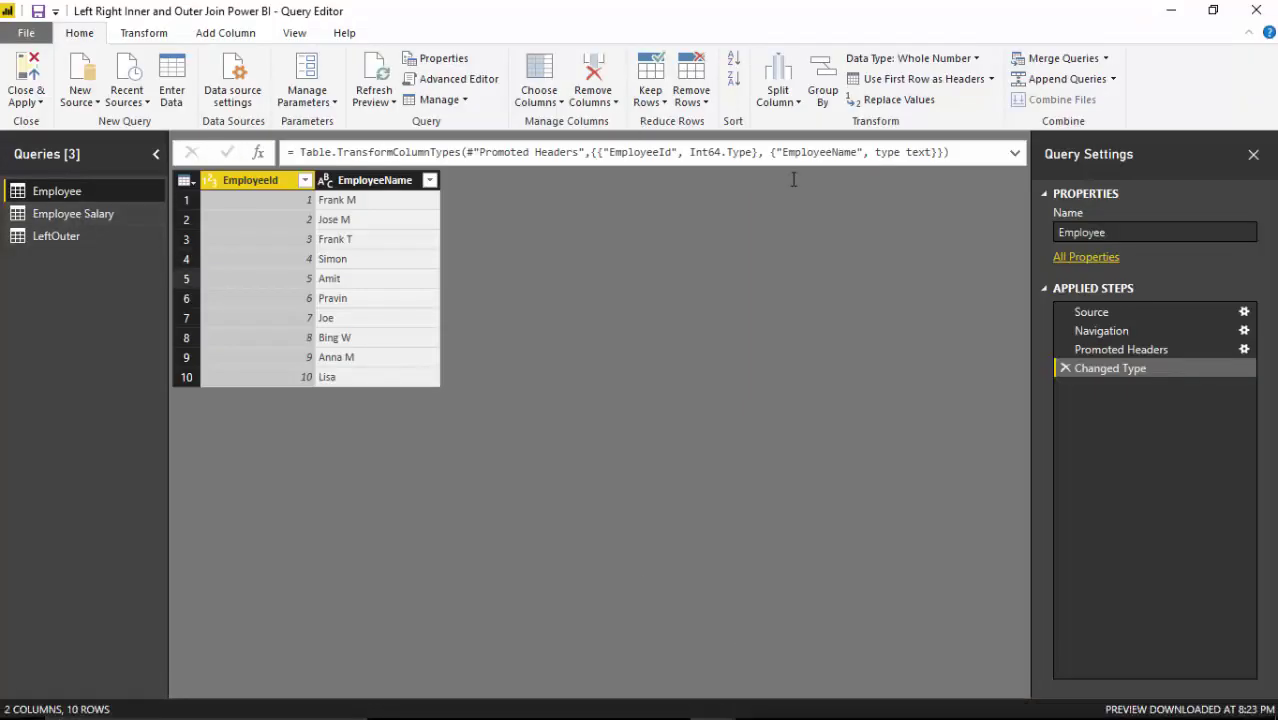
Merge Employee with Employee Salary as a new query, matching on EmployeeId with the Right Outer join kind.
{"action": "left_click", "coordinate": [1106, 59]}
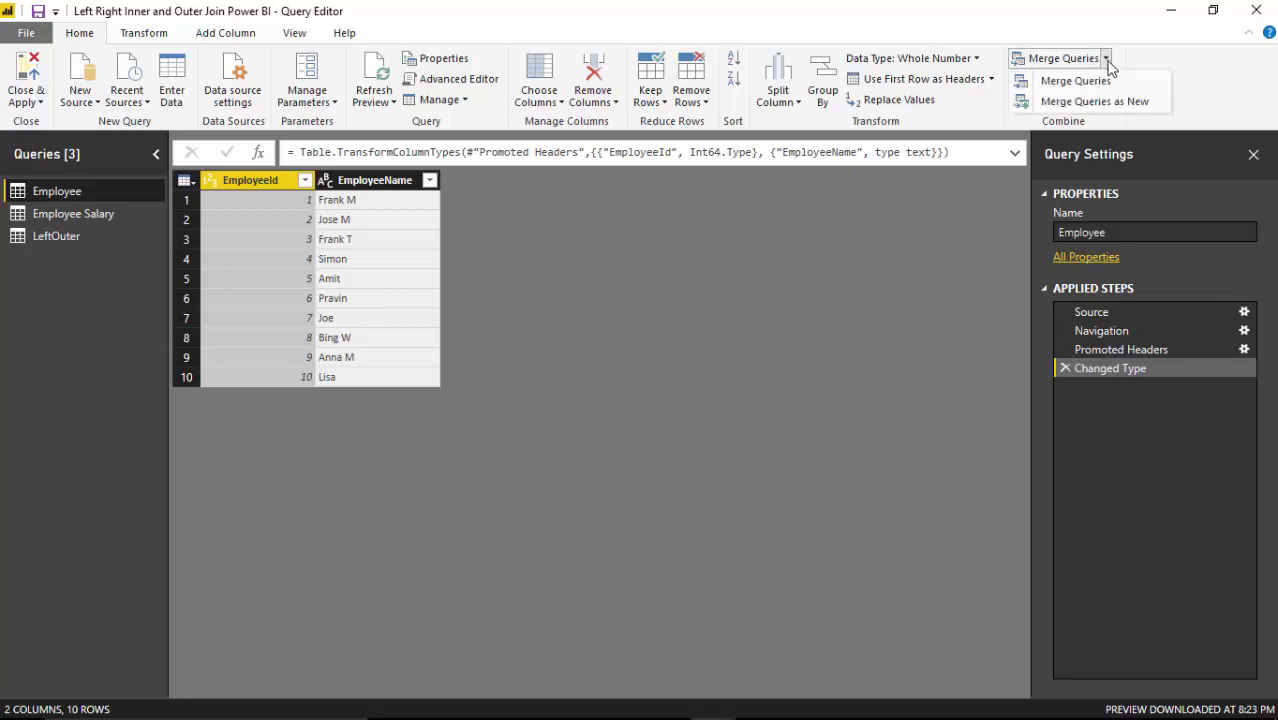
{"action": "left_click", "coordinate": [1097, 102]}
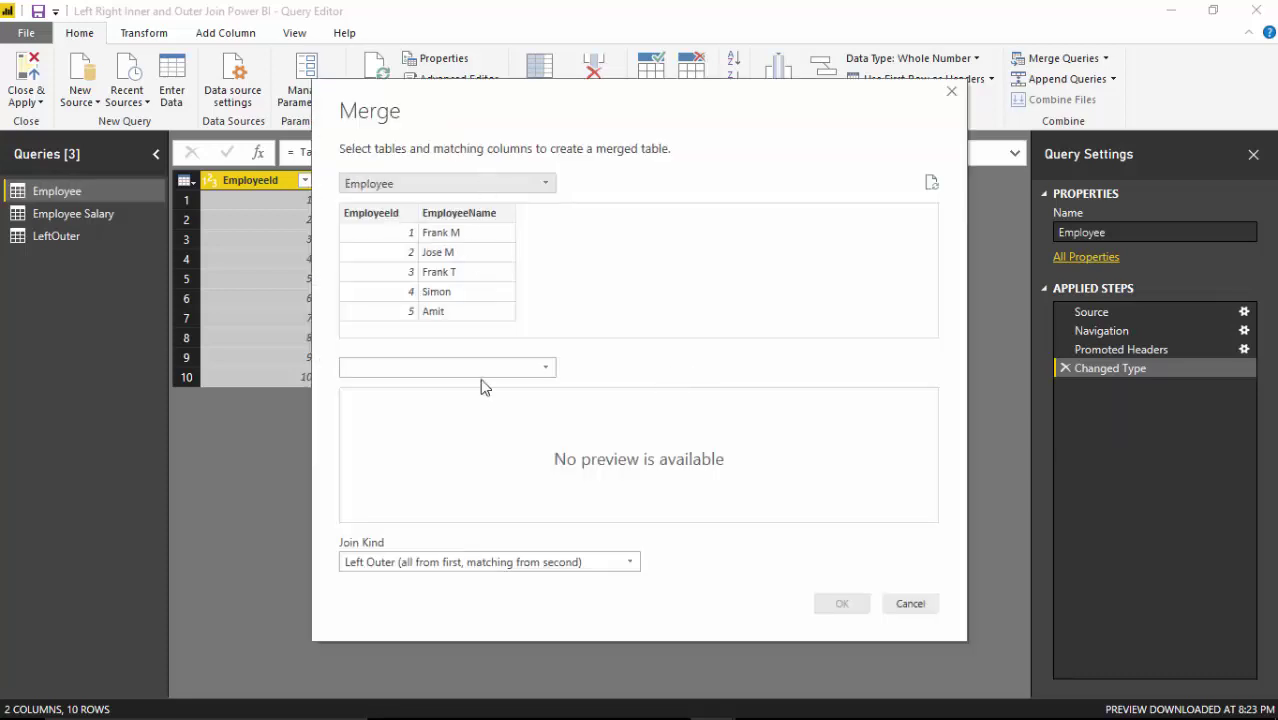
{"action": "left_click", "coordinate": [549, 372]}
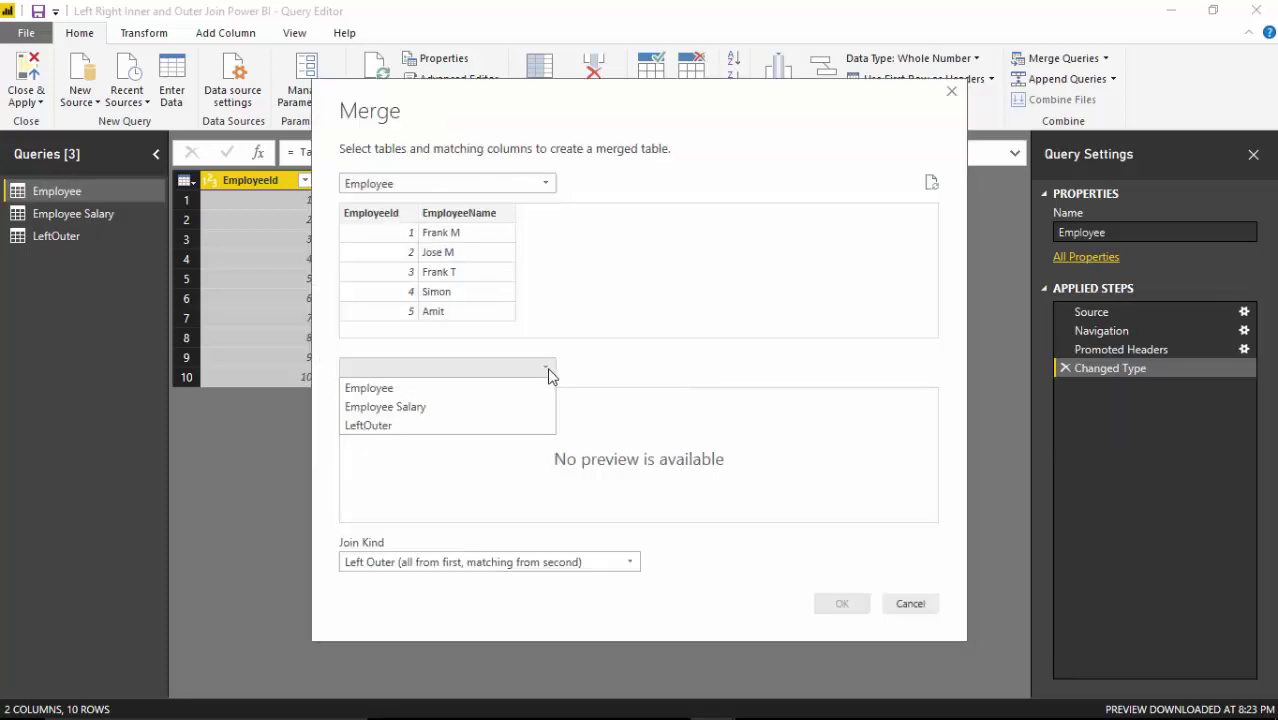
{"action": "left_click", "coordinate": [490, 407]}
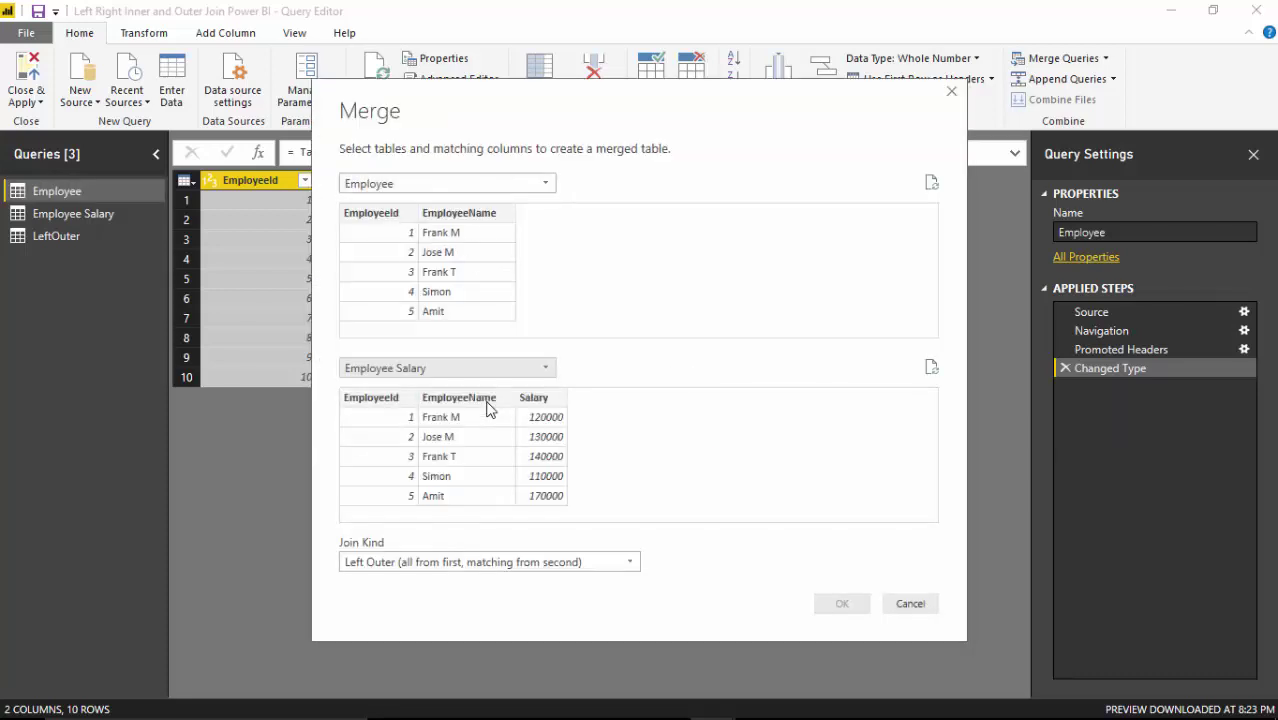
{"action": "left_click", "coordinate": [631, 566]}
{"action": "left_click", "coordinate": [590, 600]}
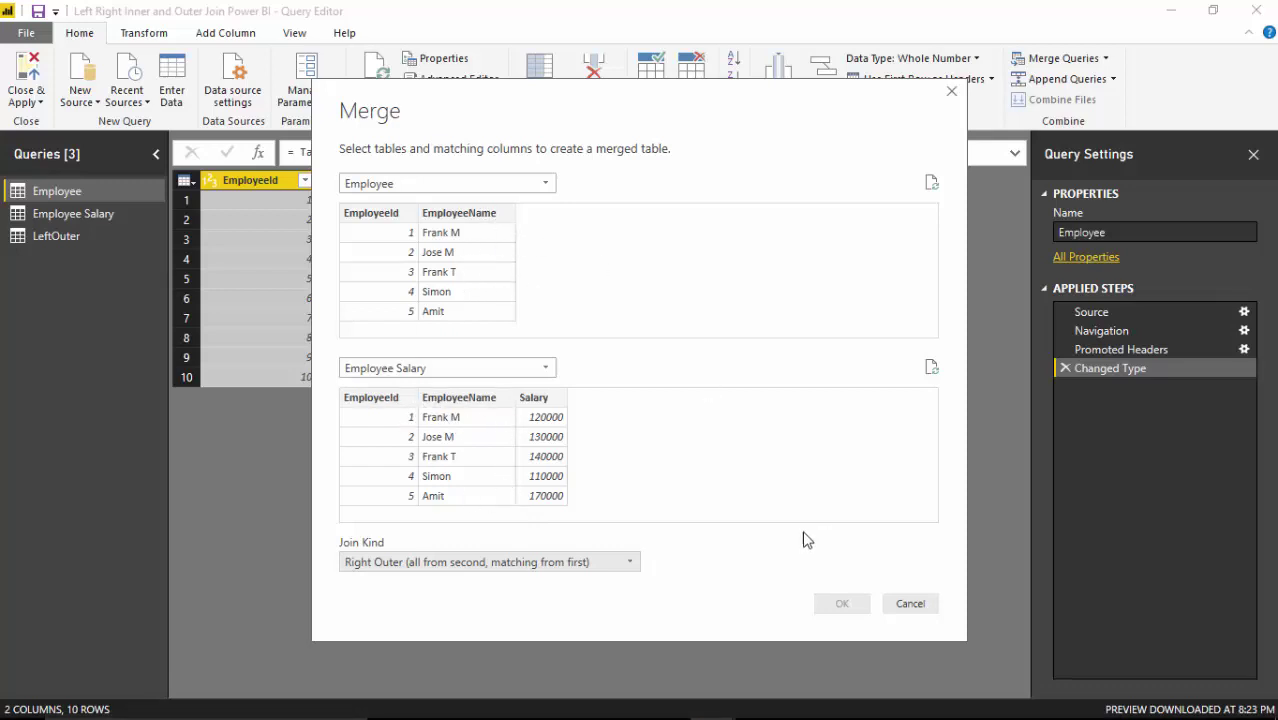
{"action": "left_click", "coordinate": [369, 400]}
{"action": "left_click", "coordinate": [366, 216]}
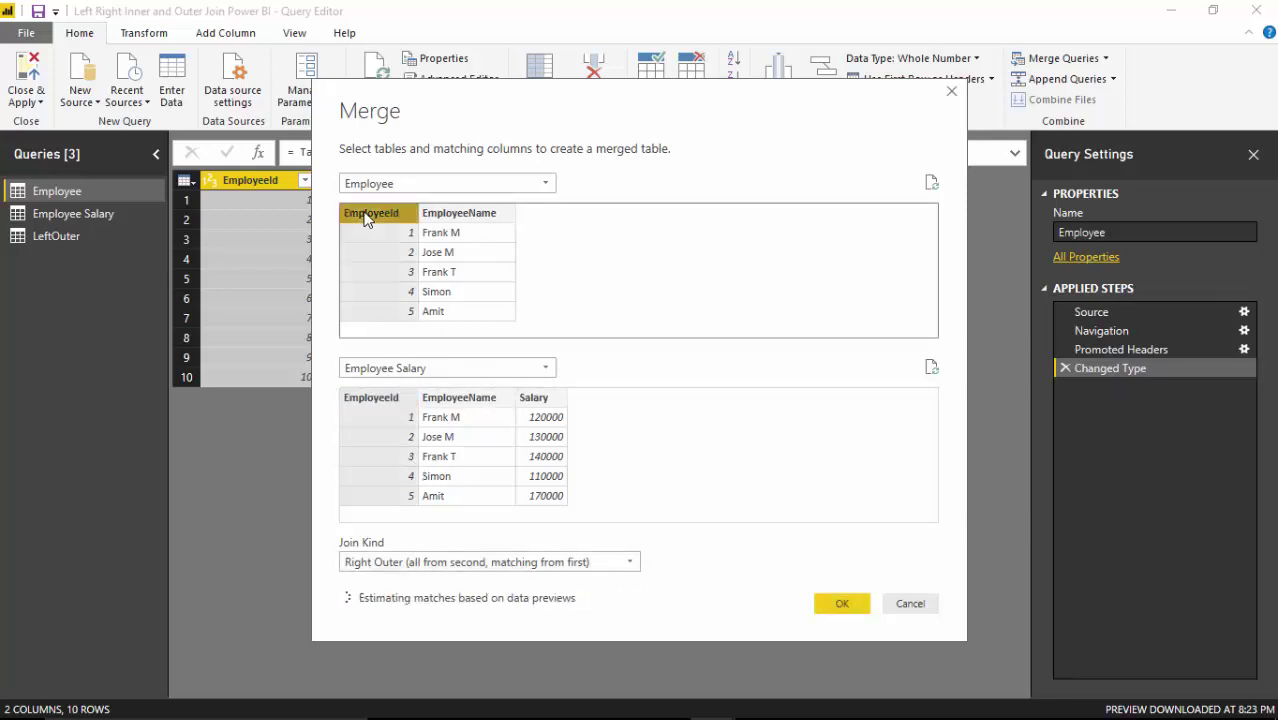
{"action": "left_click", "coordinate": [843, 604]}
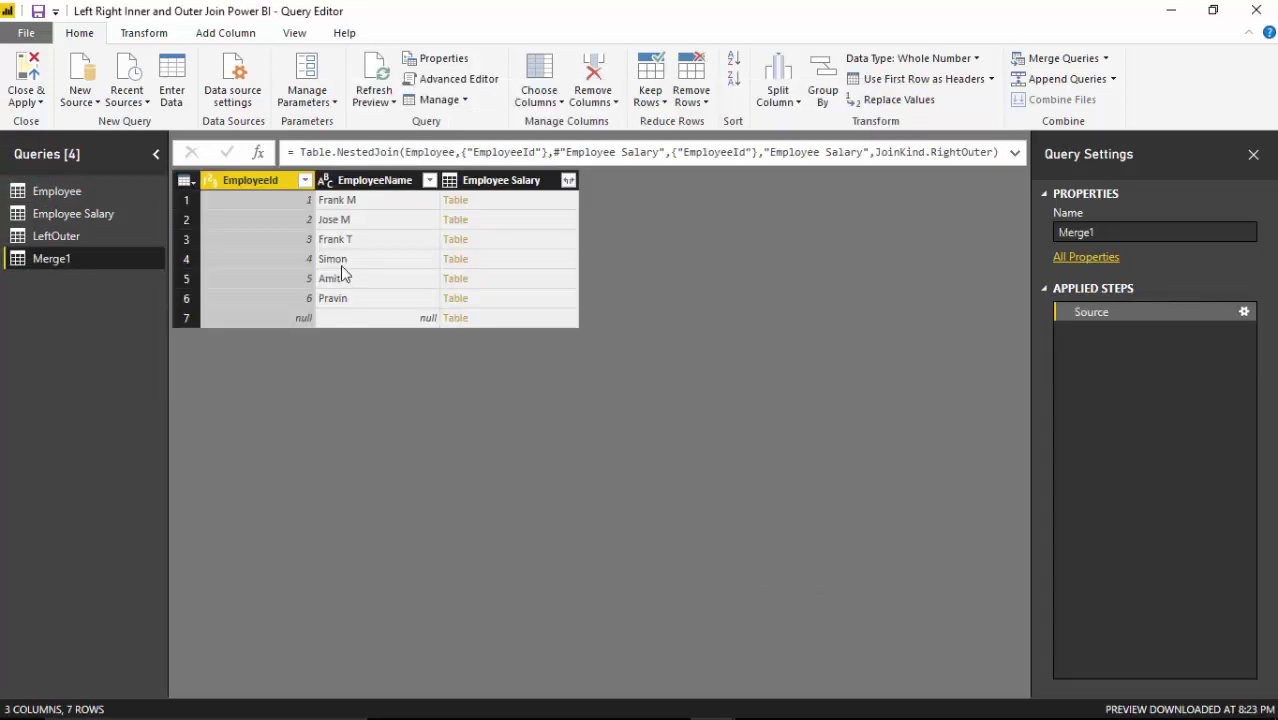
Expand the new merge's Employee Salary column to EmployeeName and Salary, leaving out EmployeeId and keeping the original column name as prefix.
{"action": "left_click", "coordinate": [568, 183]}
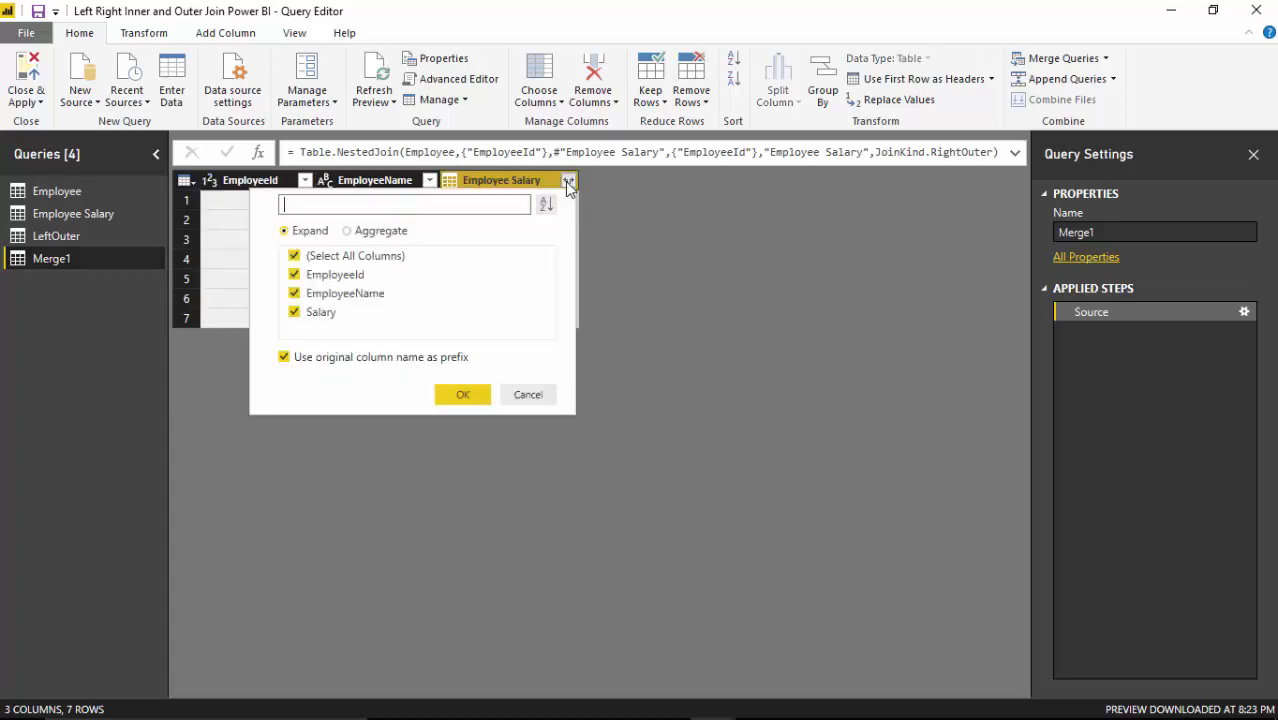
{"action": "left_click", "coordinate": [294, 274]}
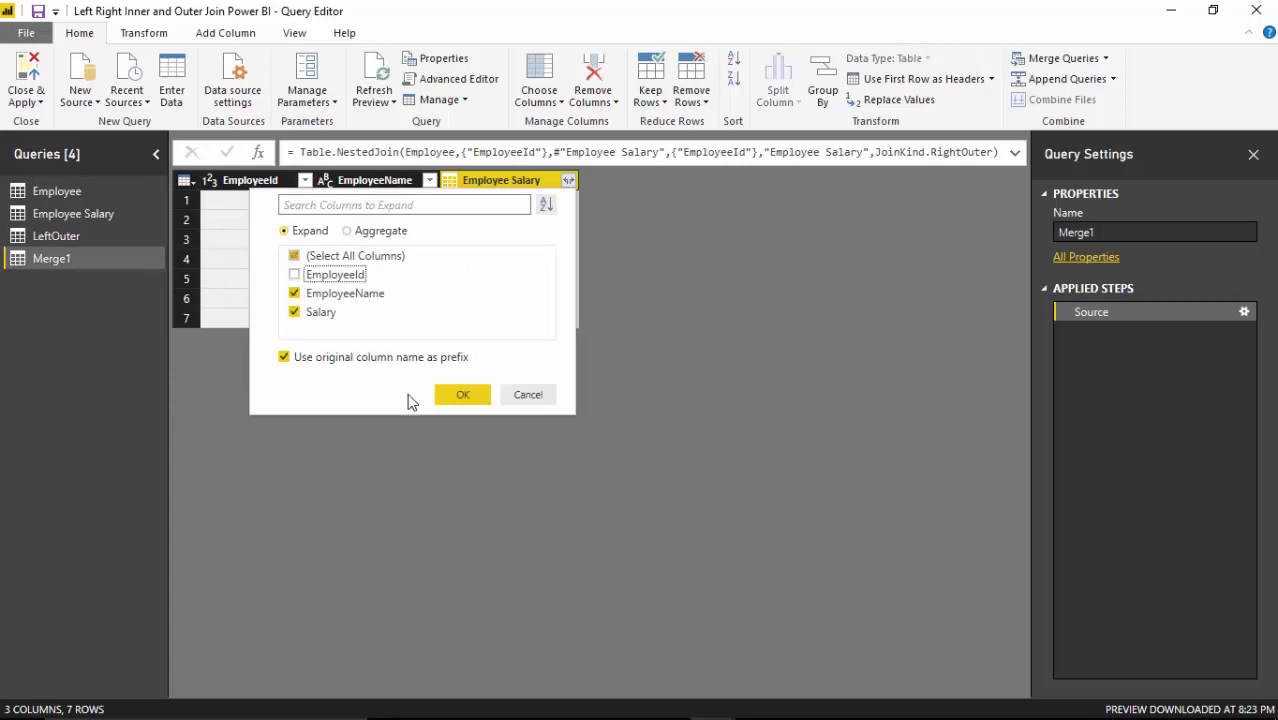
{"action": "left_click", "coordinate": [461, 394]}
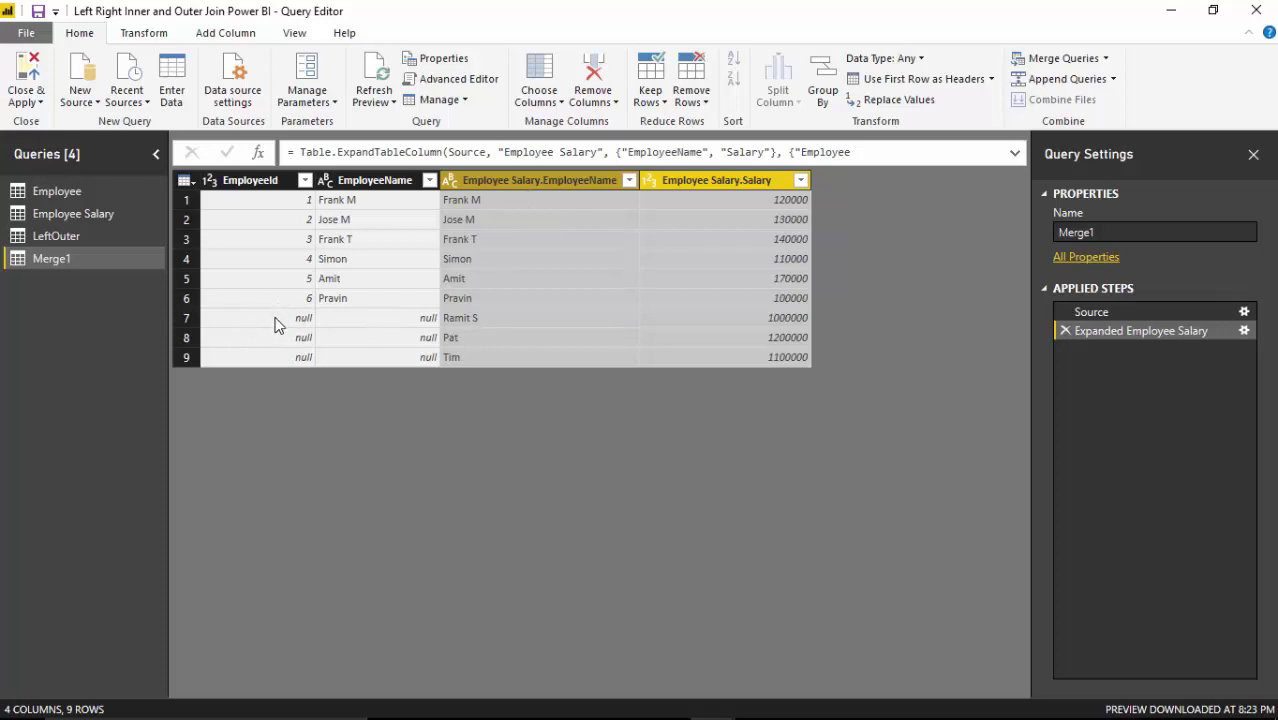
Examine the EmployeeId and EmployeeName cells in rows 7 to 9 of the right outer merge.
{"action": "left_click", "coordinate": [406, 321]}
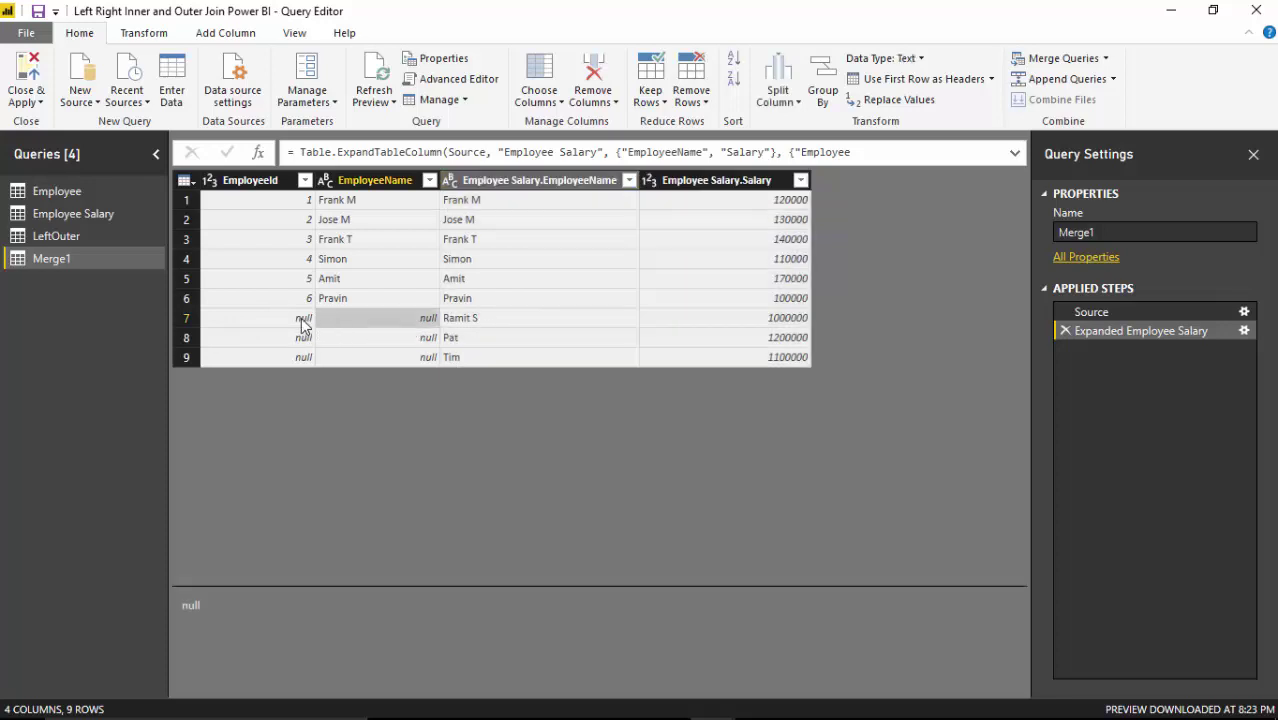
{"action": "left_click", "coordinate": [302, 322]}
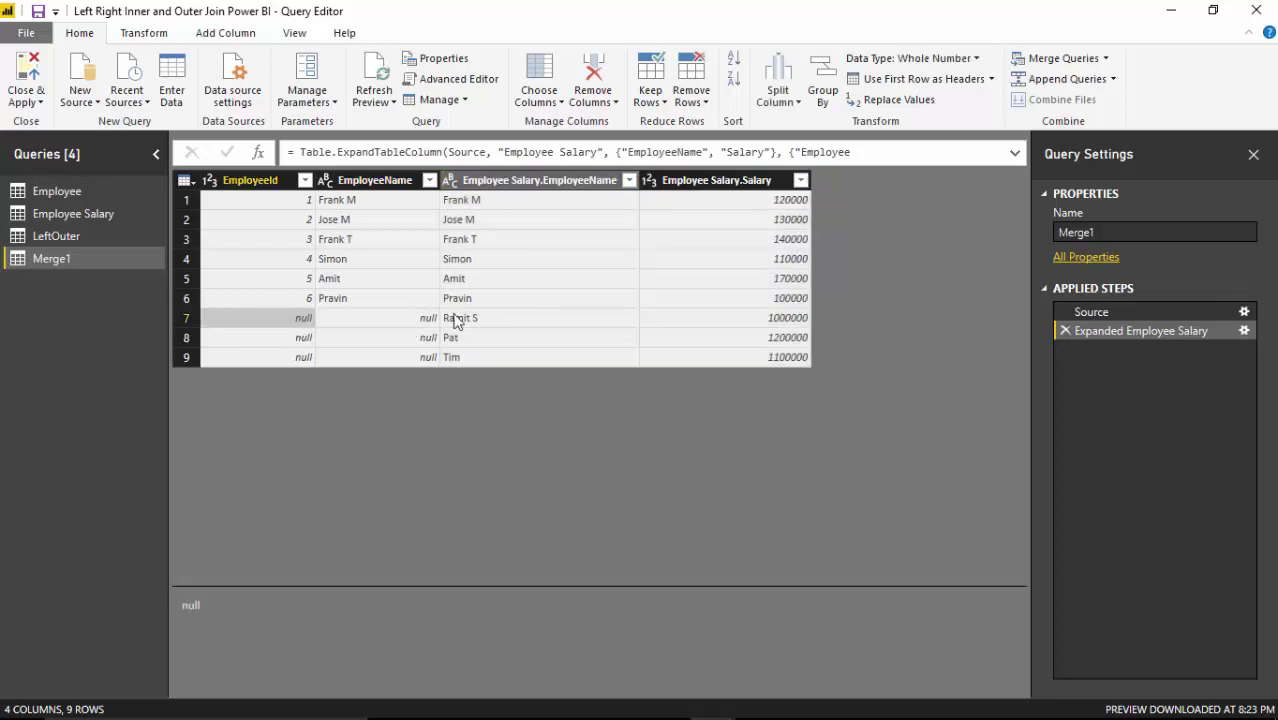
{"action": "key", "text": "Down"}
{"action": "key", "text": "Down"}
{"action": "key", "text": "Right"}
{"action": "key", "text": "Up"}
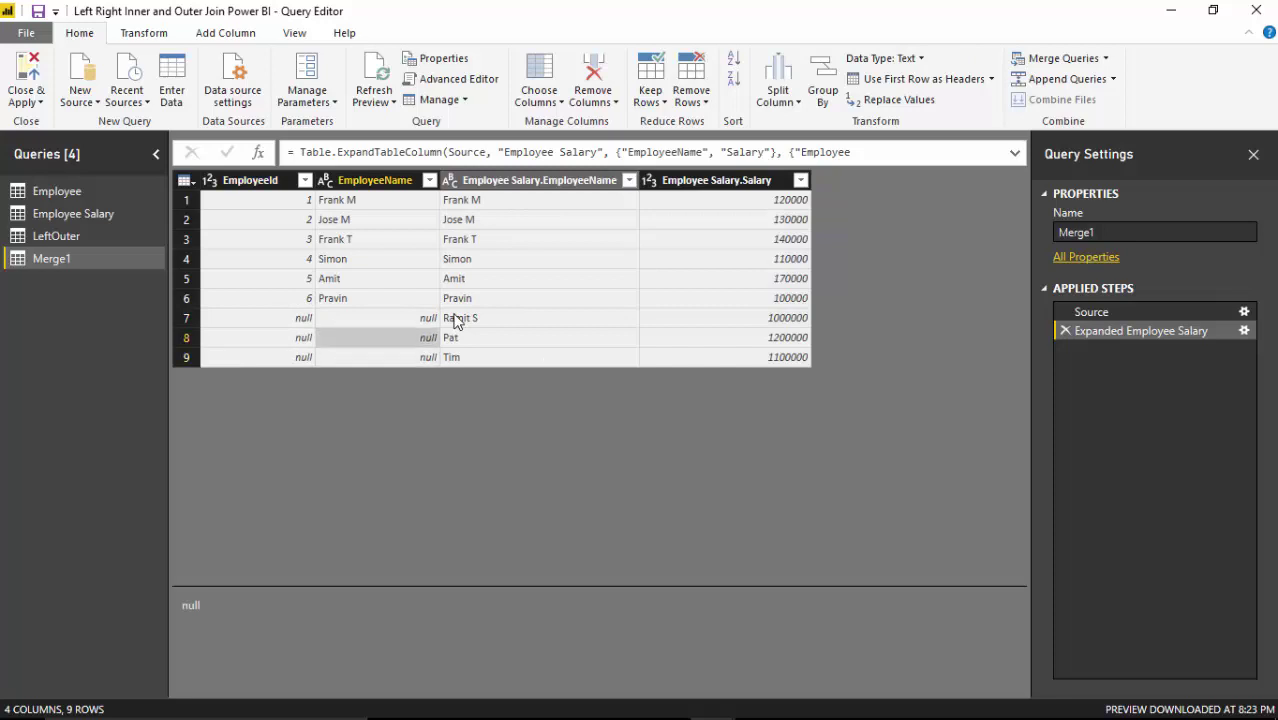
{"action": "key", "text": "Up"}
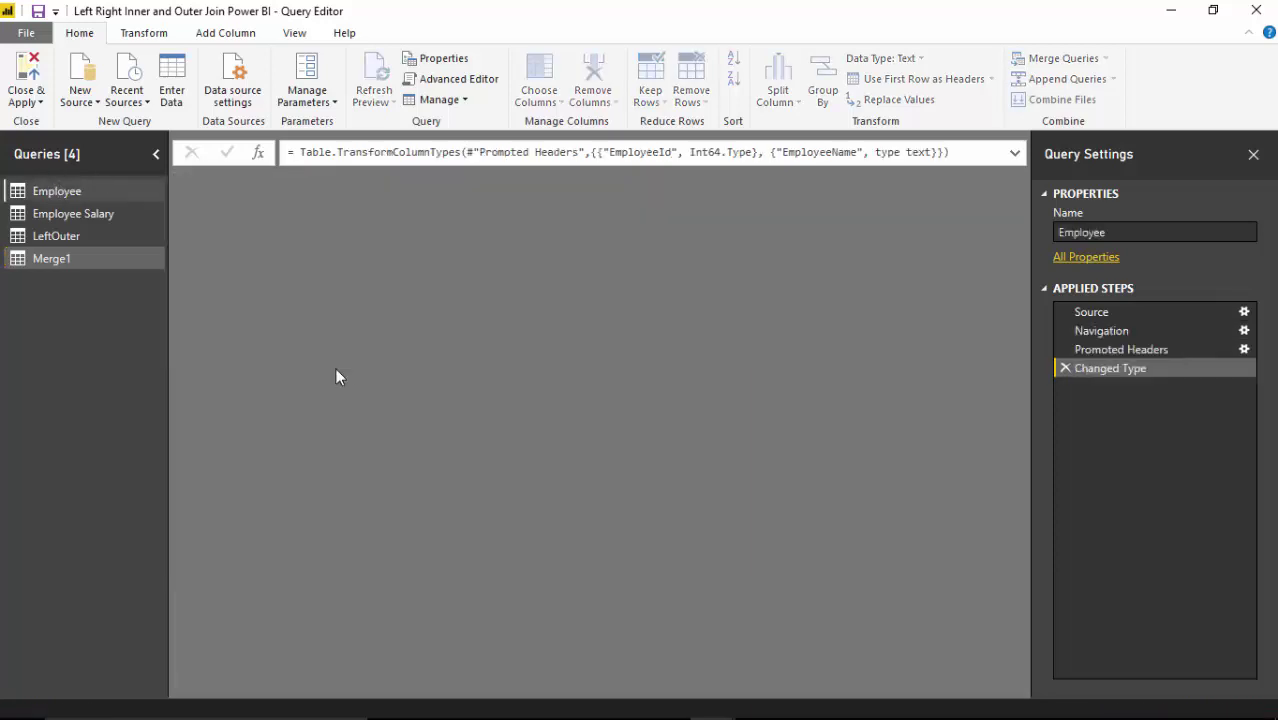
Rename the Merge1 query as RightOuter.
{"action": "left_click", "coordinate": [71, 256]}
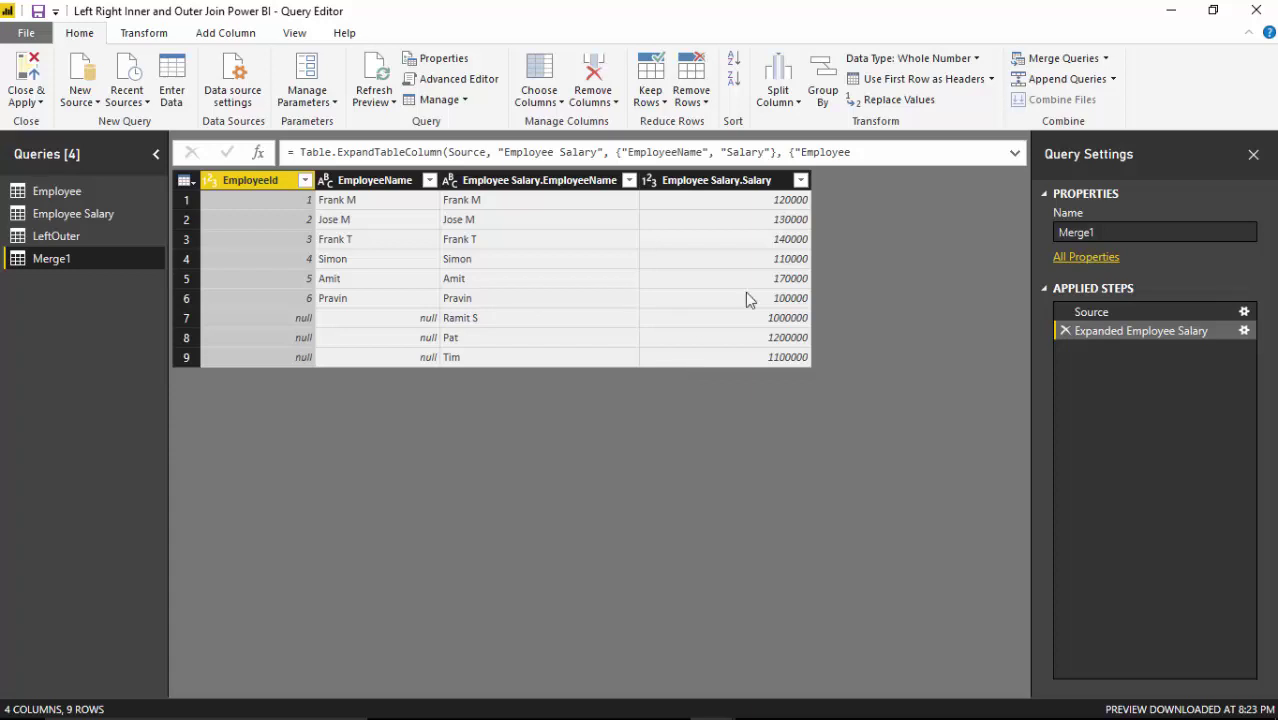
{"action": "left_click", "coordinate": [1140, 232]}
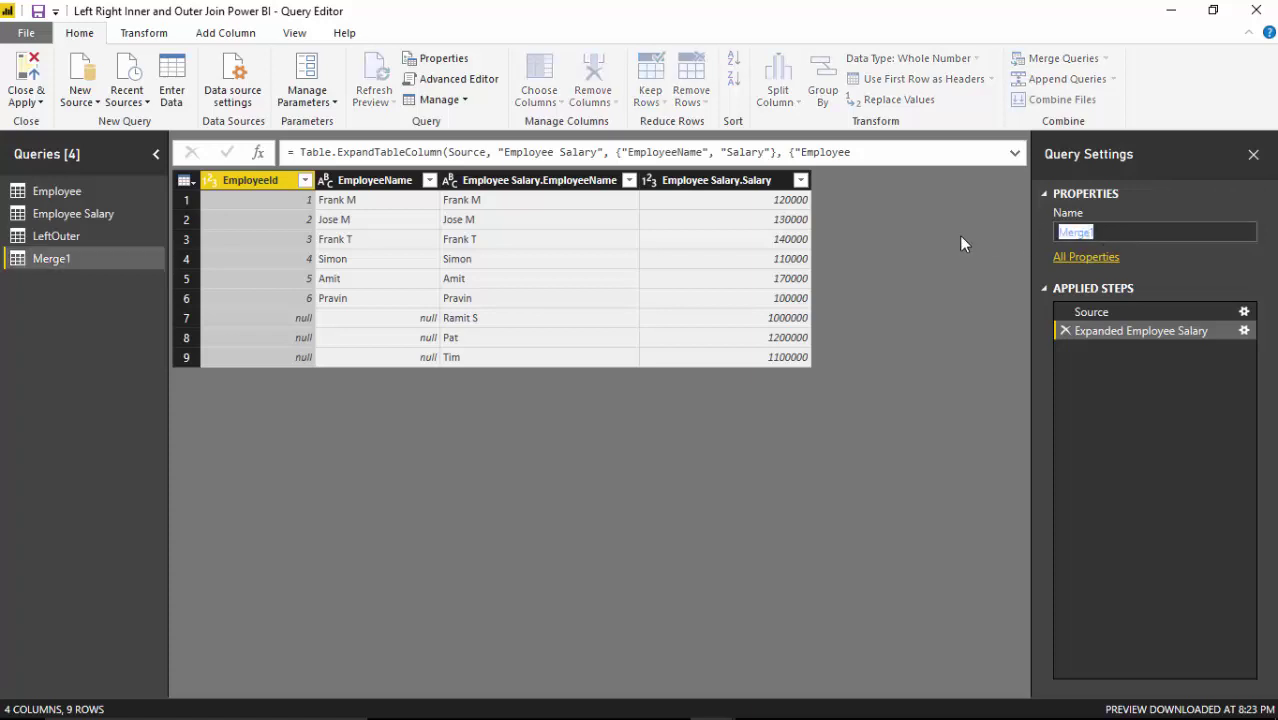
{"action": "type", "text": "Right"}
{"action": "type", "text": "Join"}
{"action": "key", "text": "BackSpace"}
{"action": "key", "text": "BackSpace"}
{"action": "key", "text": "BackSpace"}
{"action": "key", "text": "BackSpace"}
{"action": "key", "text": "BackSpace"}
{"action": "key", "text": "BackSpace"}
{"action": "key", "text": "BackSpace"}
{"action": "type", "text": "ghtOuter"}
{"action": "left_click", "coordinate": [156, 336]}
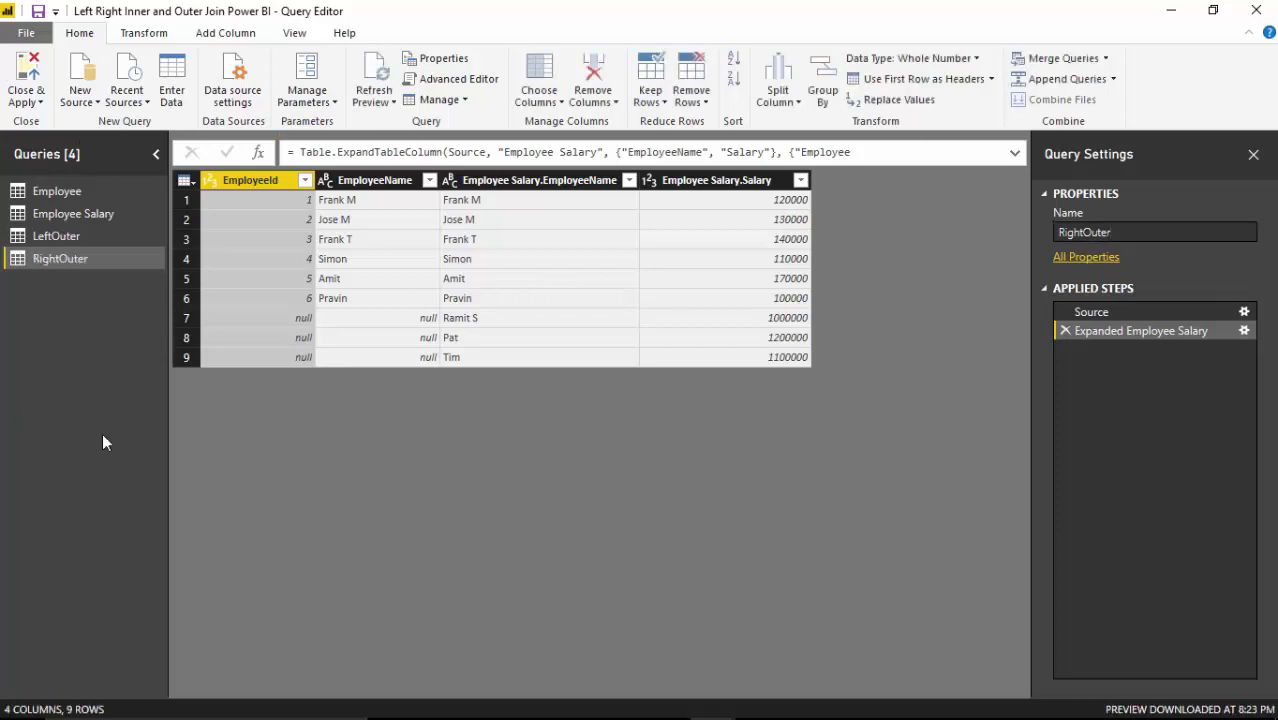
Check the join diagrams in PowerPoint and return to the Query Editor.
{"action": "left_click", "coordinate": [619, 703]}
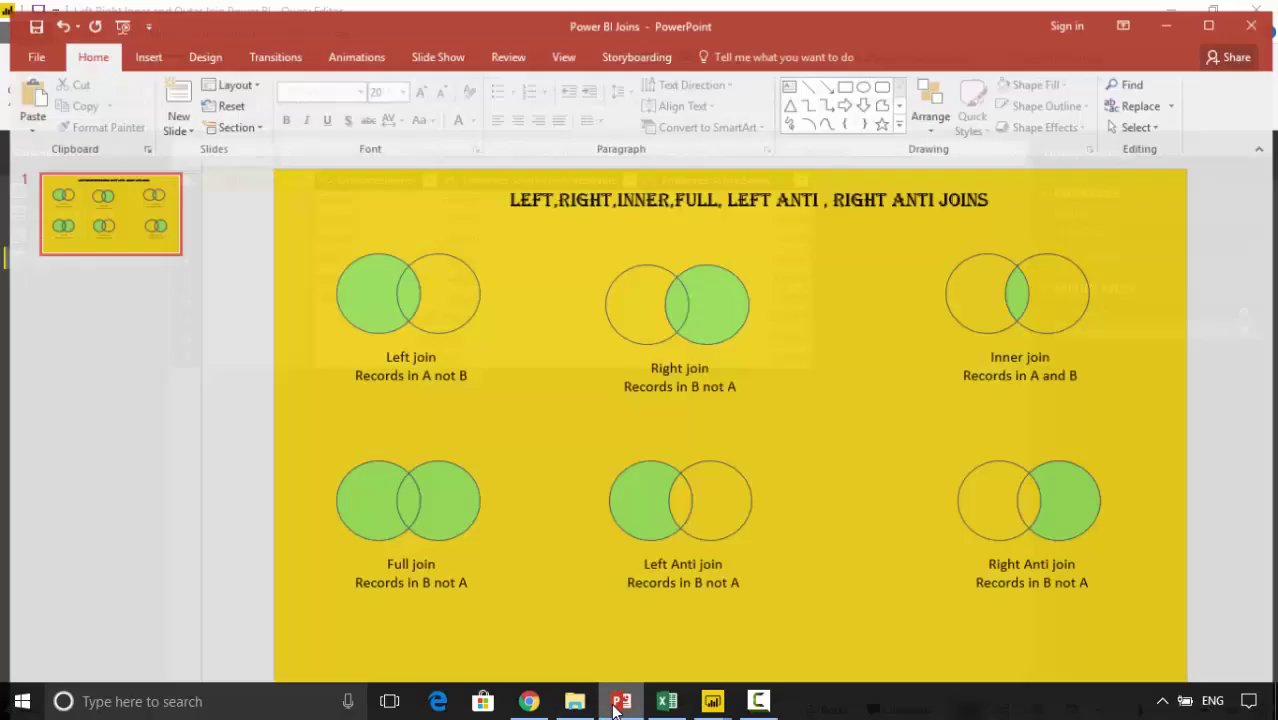
{"action": "left_click", "coordinate": [616, 705]}
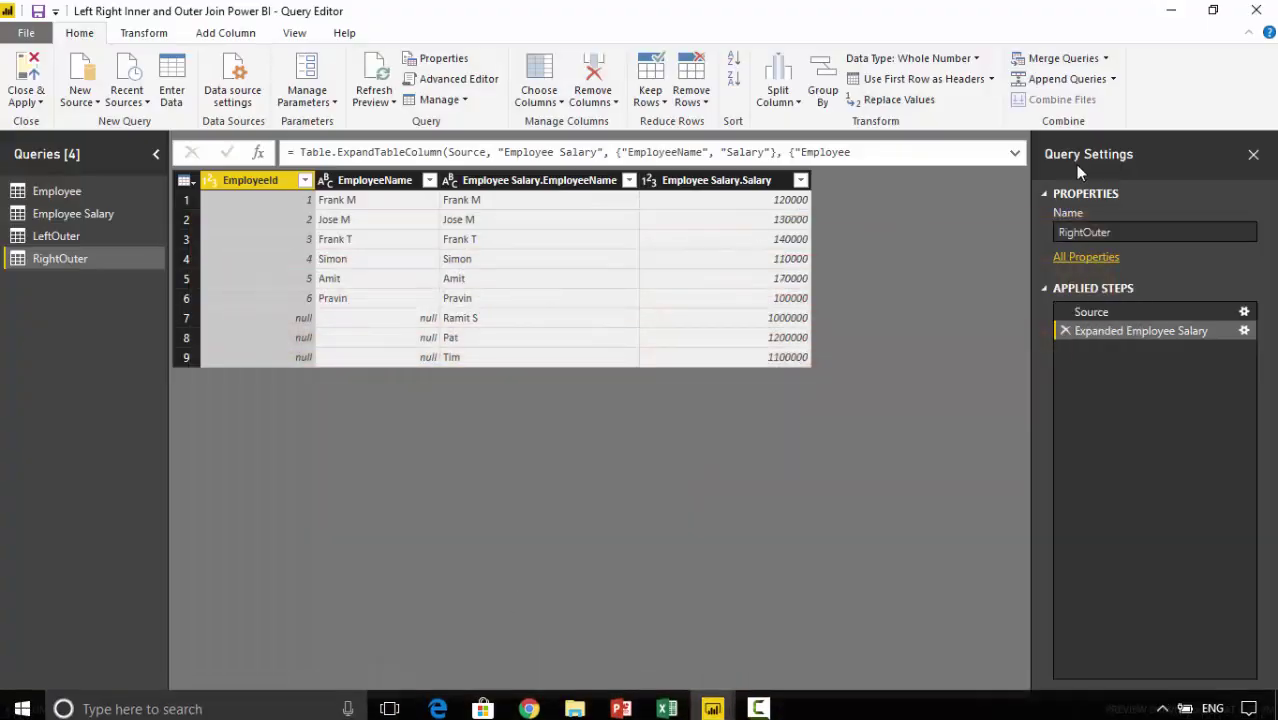
{"action": "left_click", "coordinate": [1105, 59]}
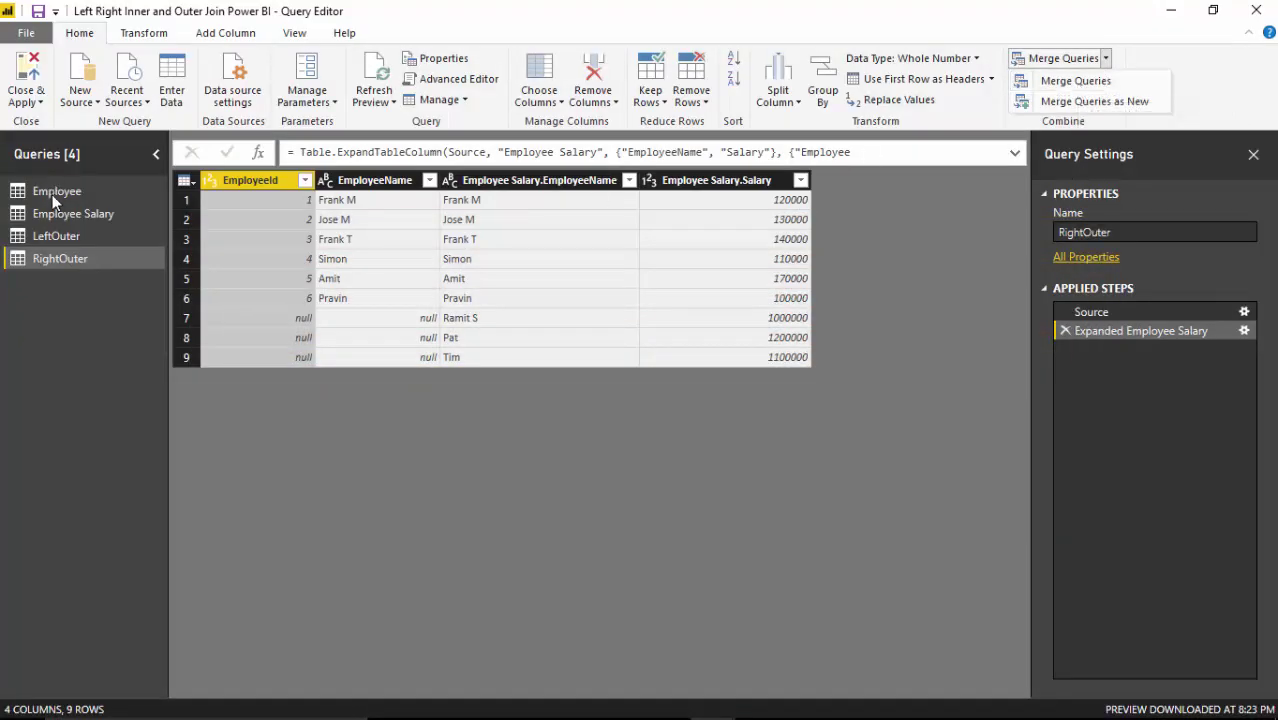
{"action": "left_click", "coordinate": [82, 172]}
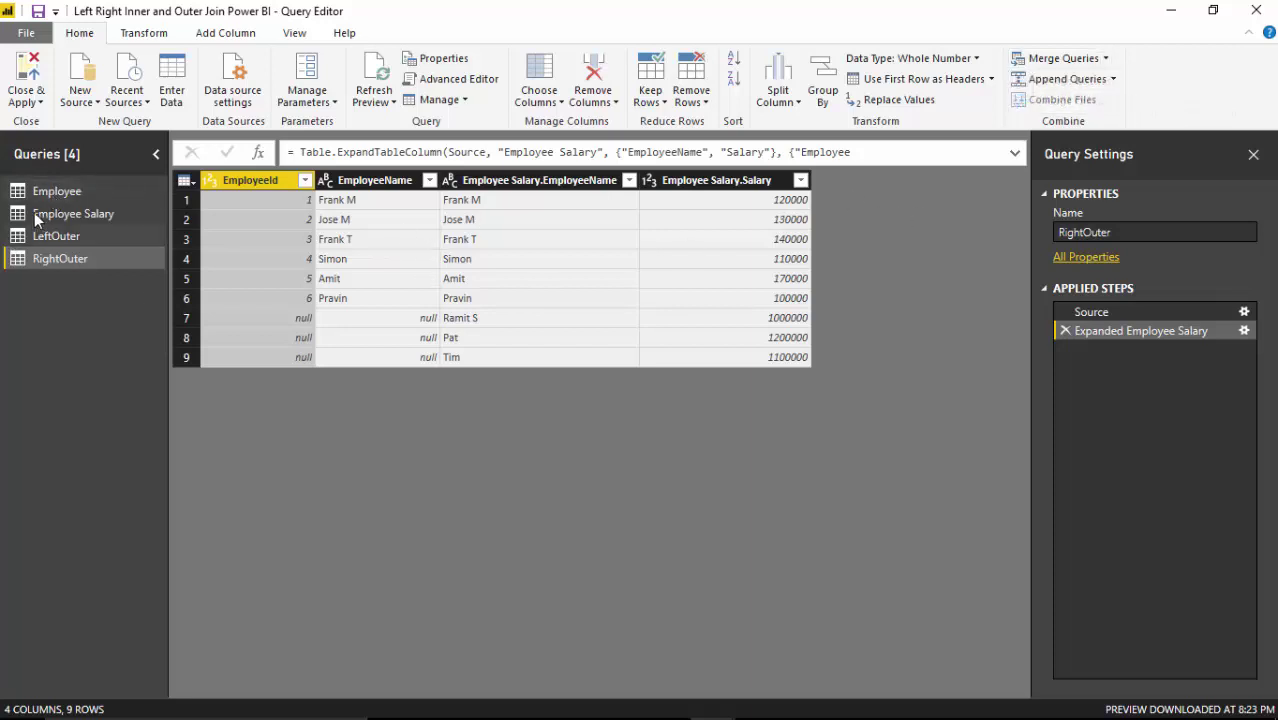
Merge Employee with Employee Salary as a new query, matching on EmployeeId with the Inner join kind.
{"action": "left_click", "coordinate": [60, 191]}
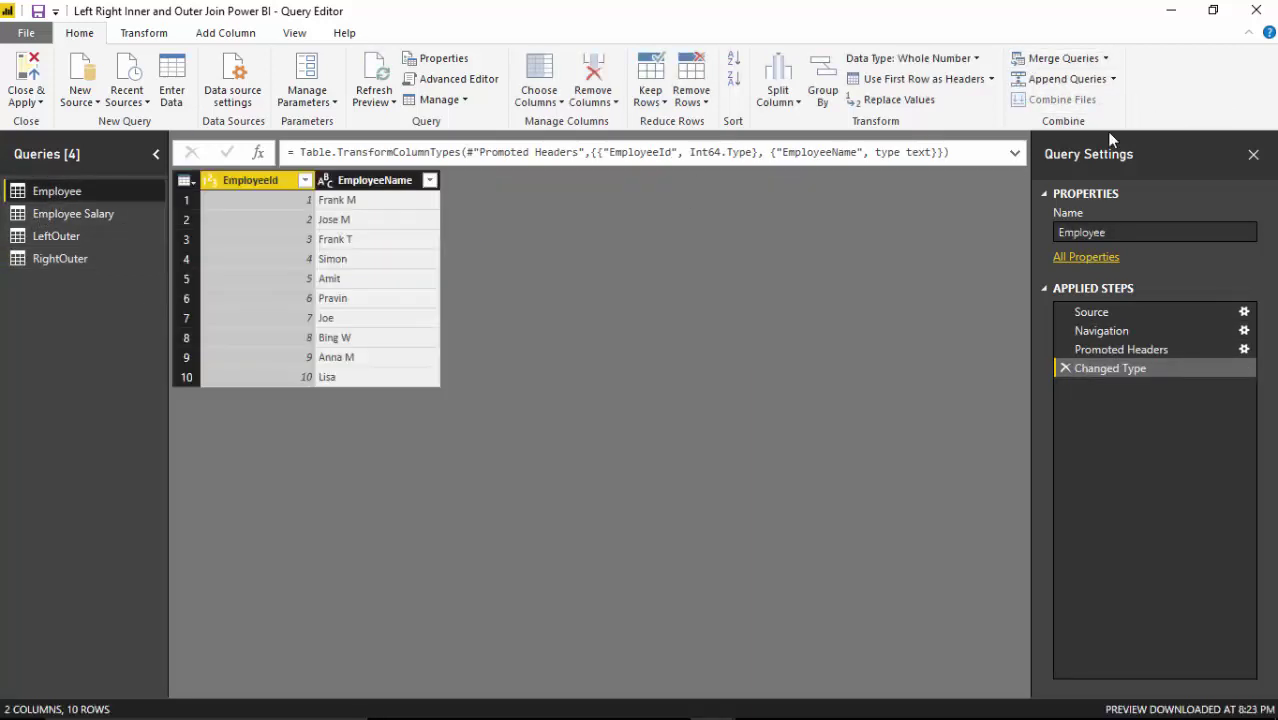
{"action": "left_click", "coordinate": [1106, 59]}
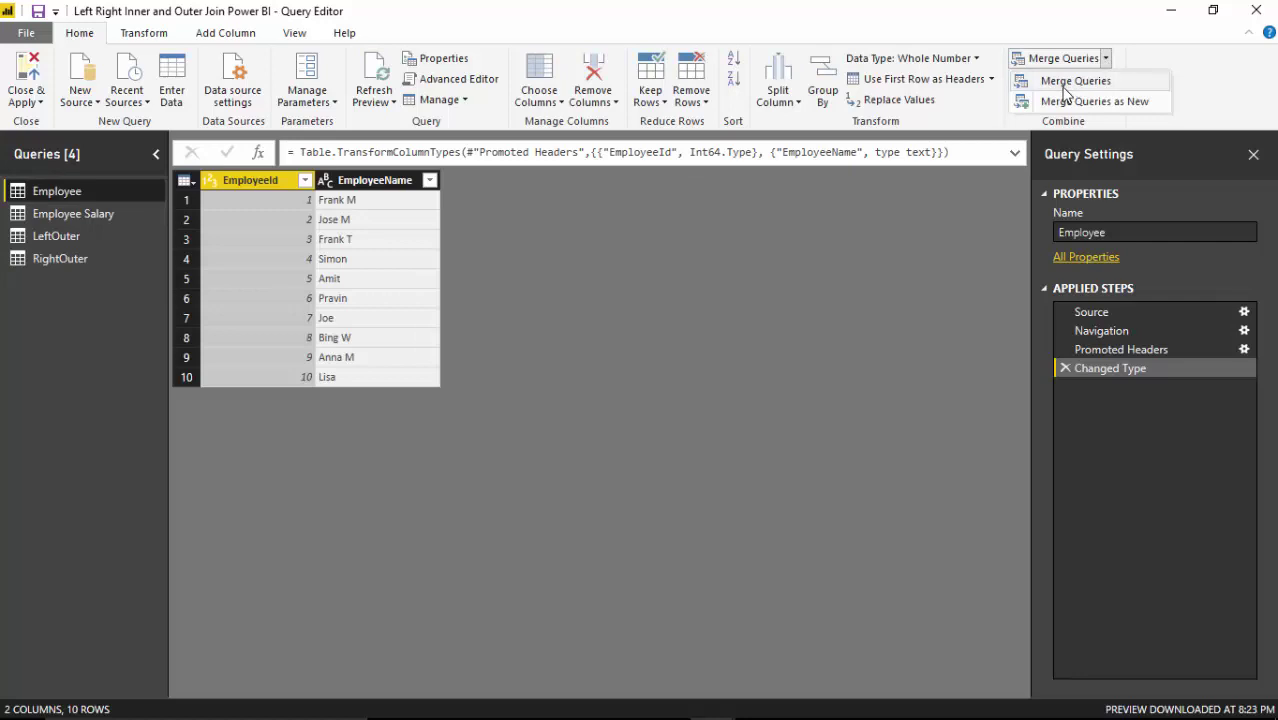
{"action": "left_click", "coordinate": [1090, 101]}
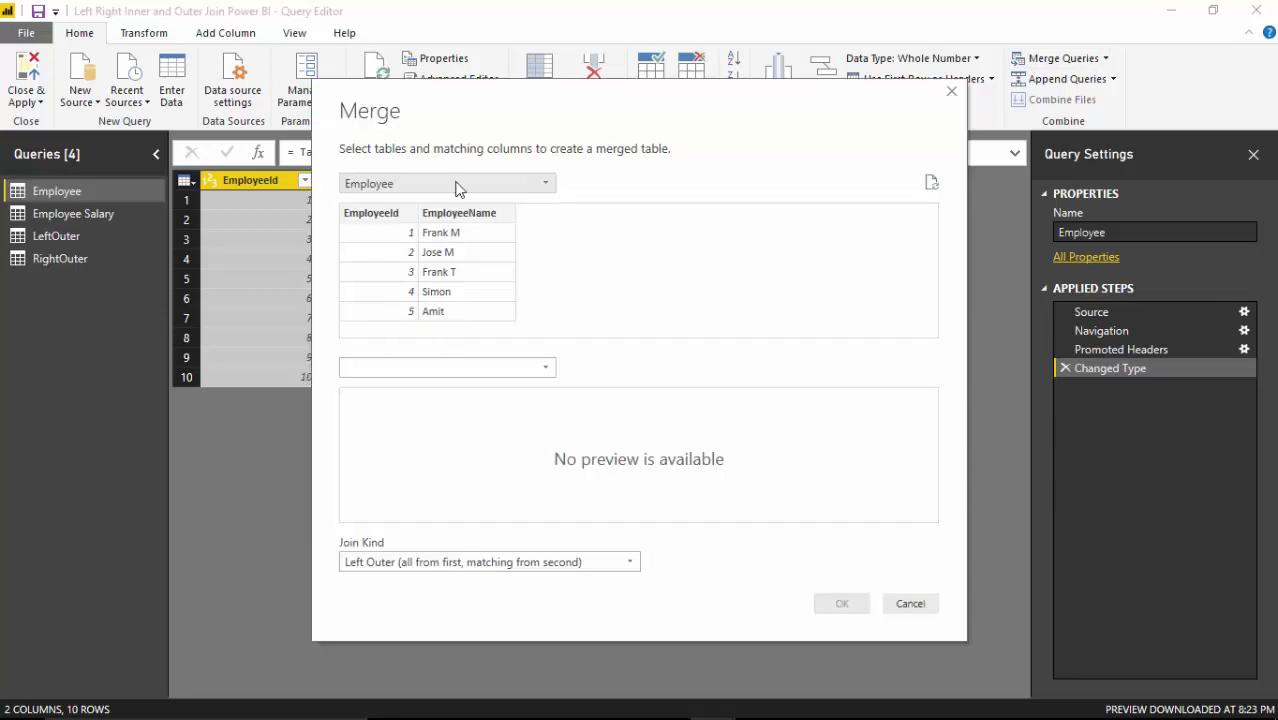
{"action": "left_click", "coordinate": [403, 218]}
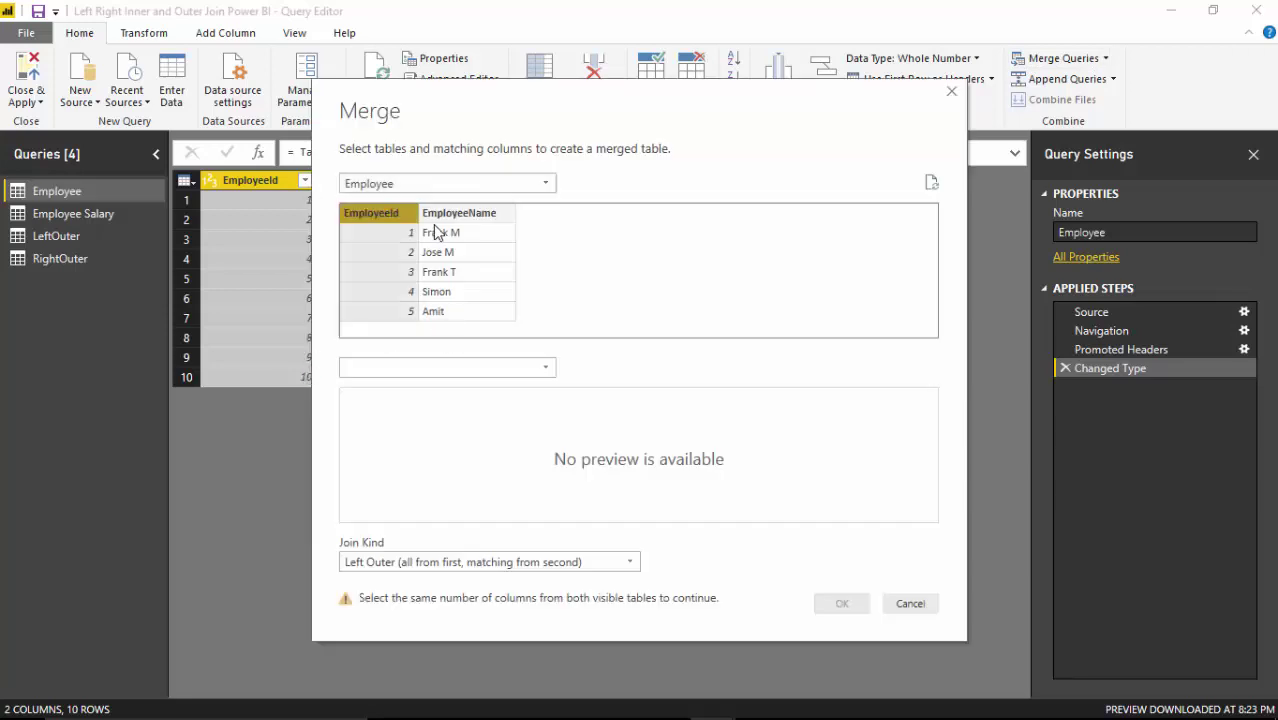
{"action": "left_click", "coordinate": [548, 368]}
{"action": "left_click", "coordinate": [450, 407]}
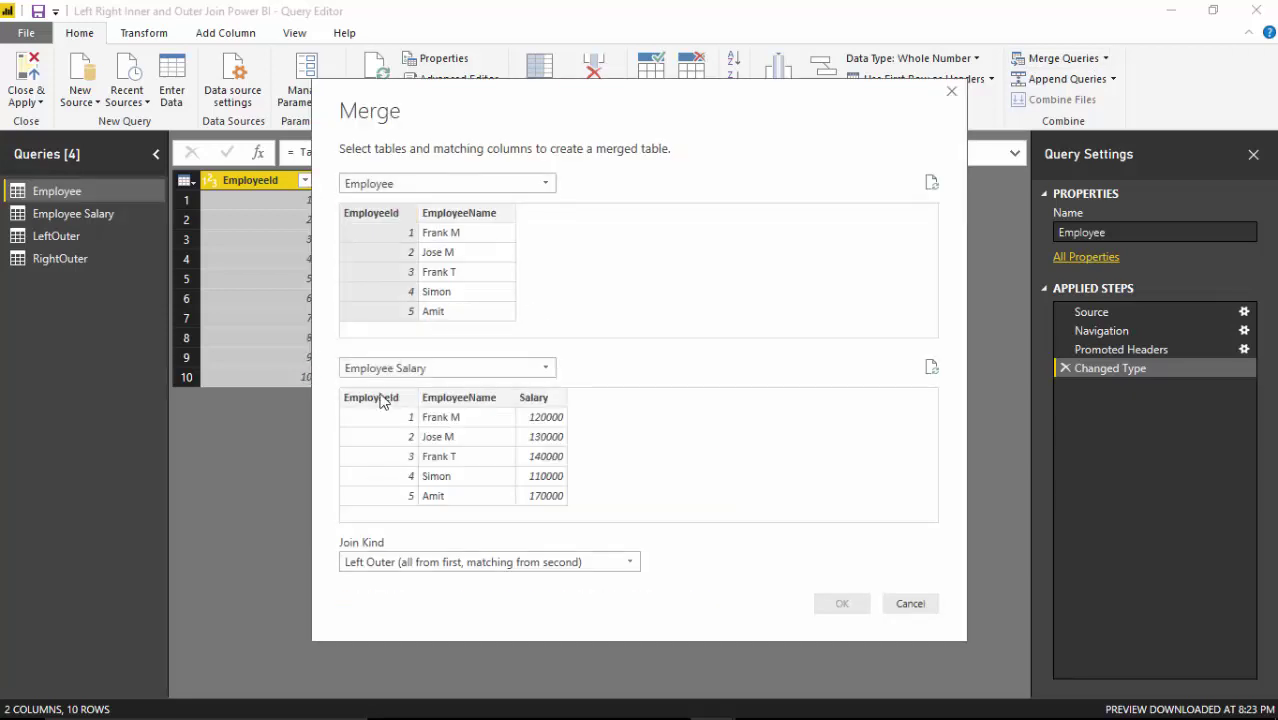
{"action": "left_click", "coordinate": [379, 398]}
{"action": "left_click", "coordinate": [630, 562]}
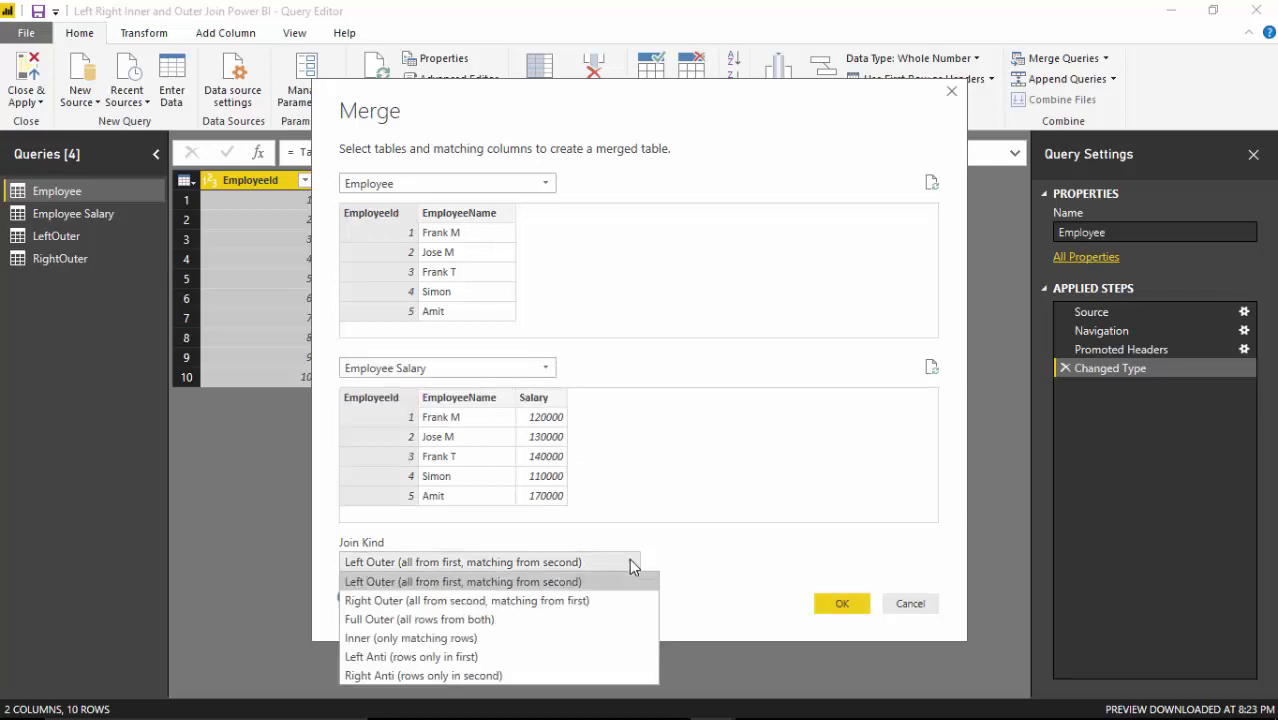
{"action": "left_click", "coordinate": [500, 640]}
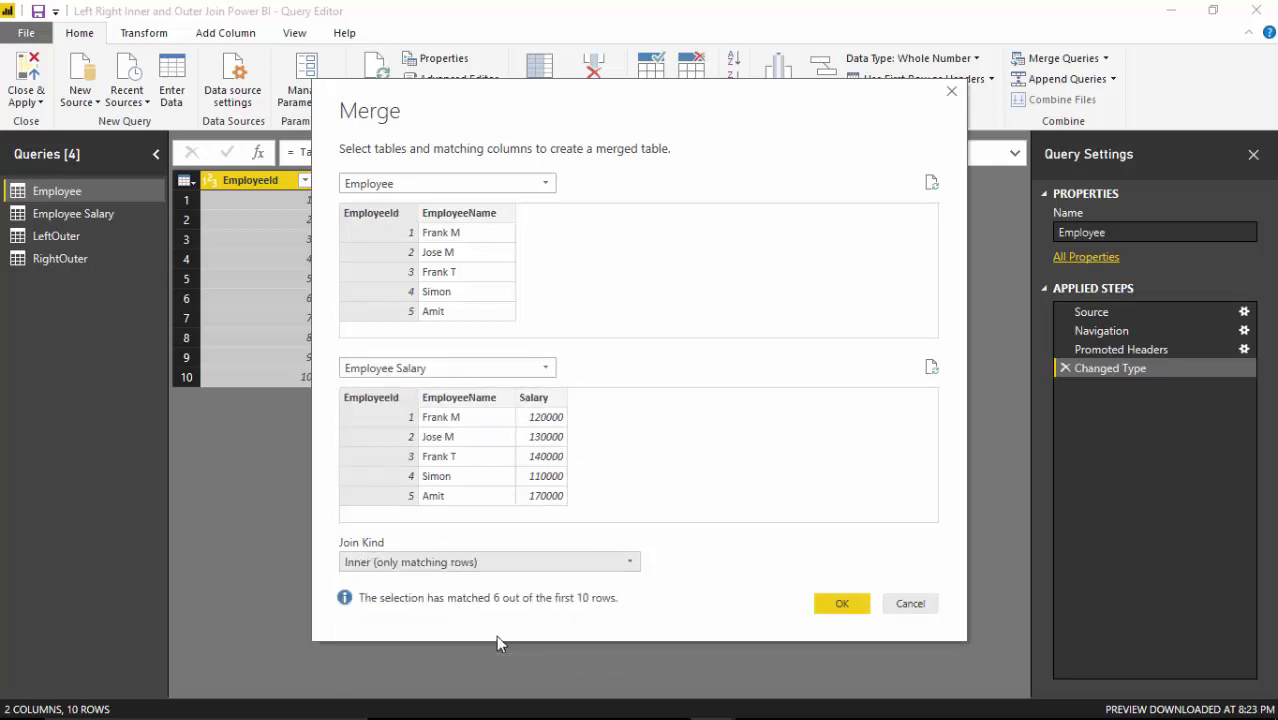
{"action": "left_click", "coordinate": [841, 604]}
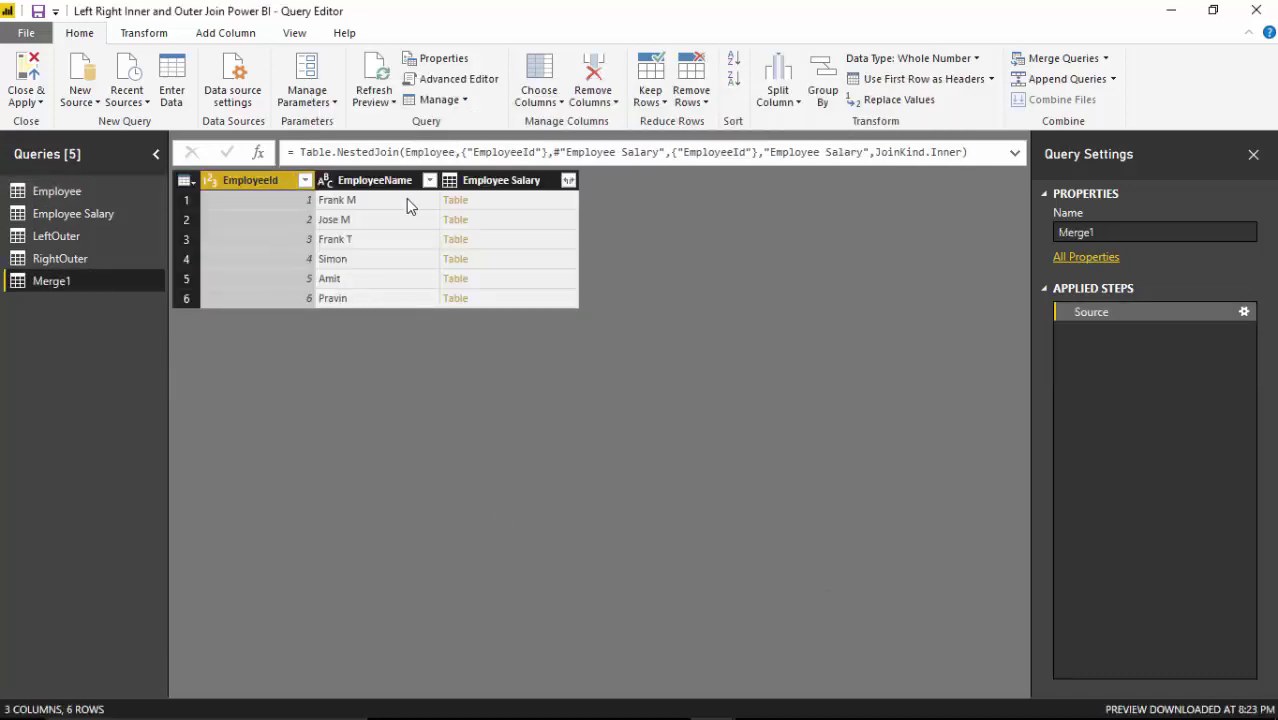
Compare the inner merge's rows with the Employee and Employee Salary queries.
{"action": "left_click", "coordinate": [82, 192]}
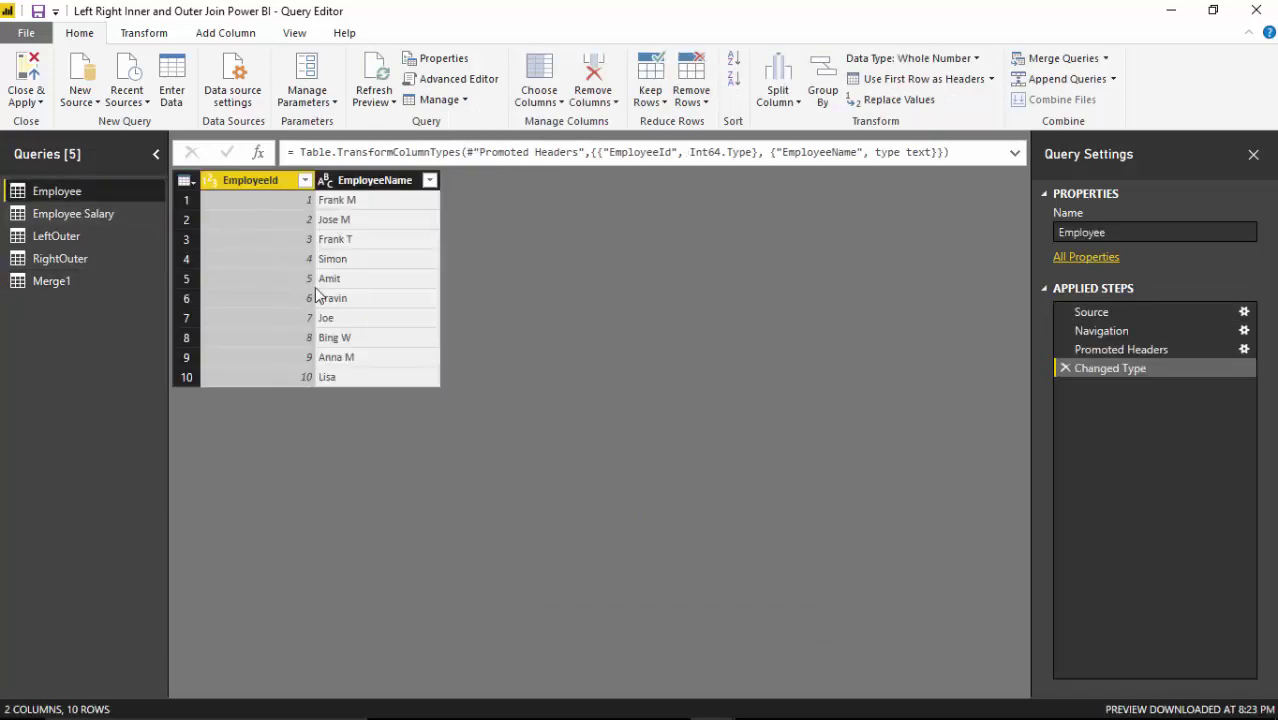
{"action": "left_click", "coordinate": [362, 302]}
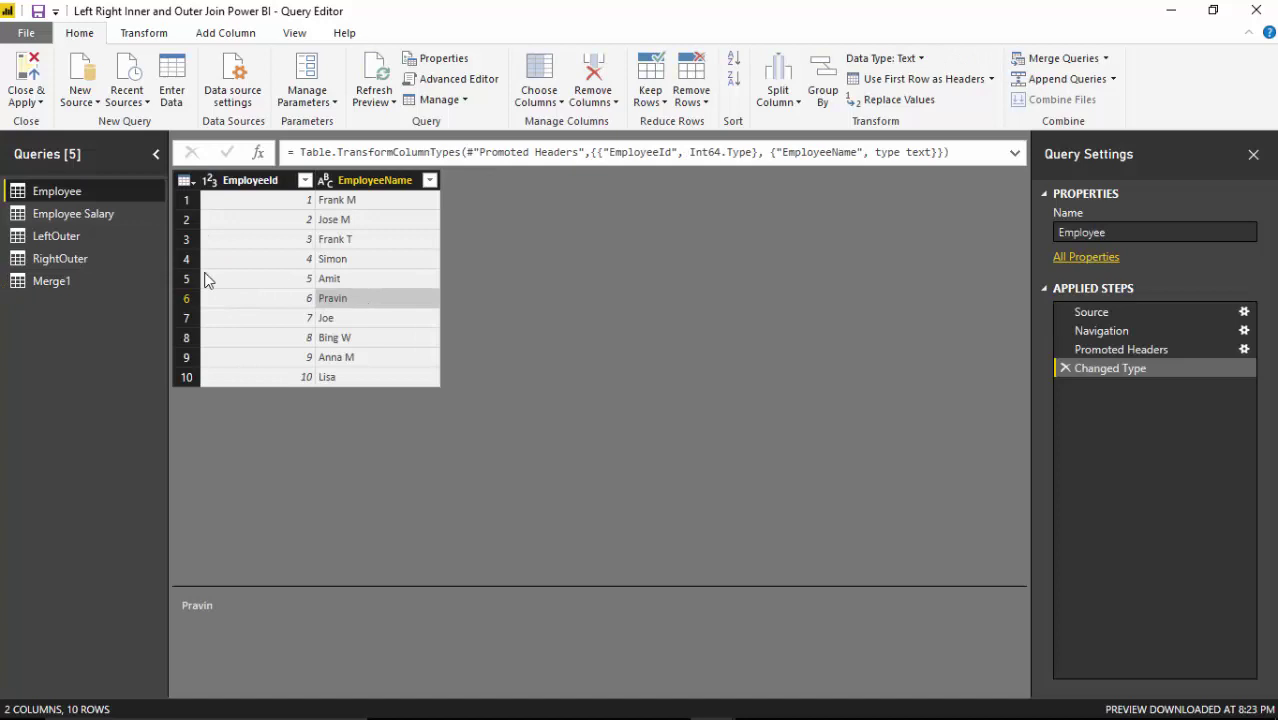
{"action": "left_click", "coordinate": [68, 216]}
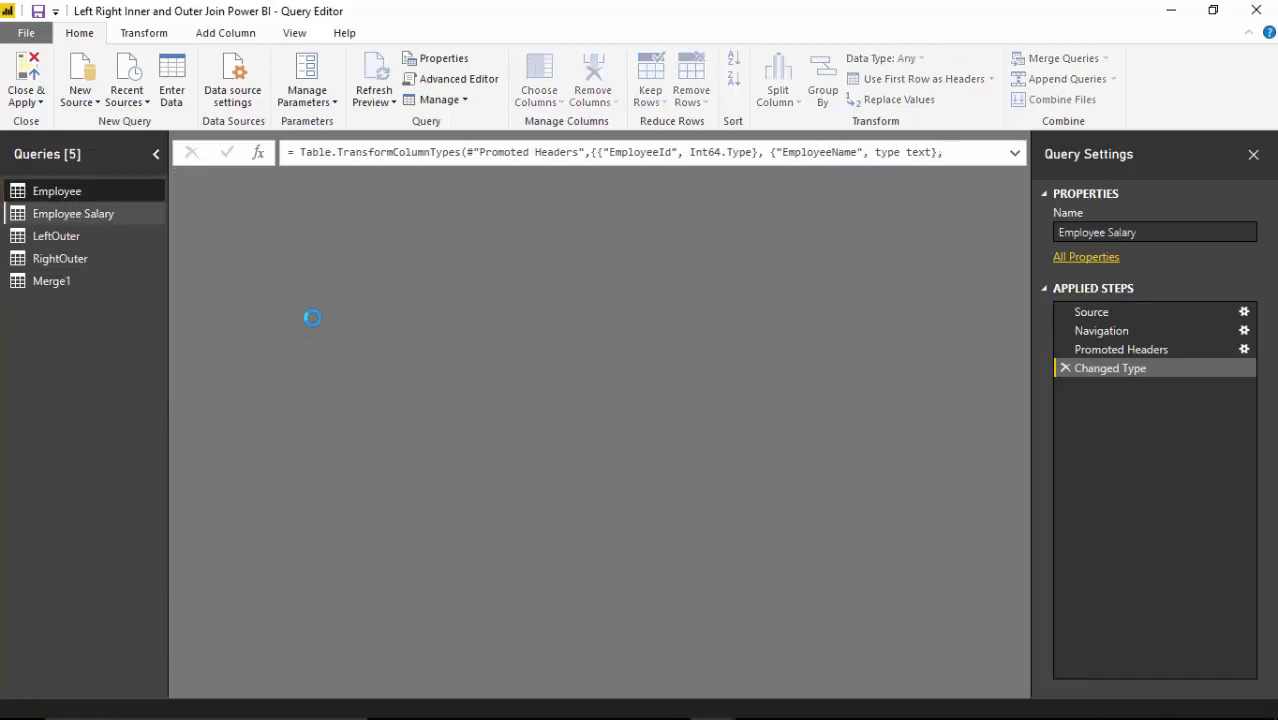
Rename the inner merge query as Inner.
{"action": "left_click", "coordinate": [57, 281]}
{"action": "left_click", "coordinate": [1078, 232]}
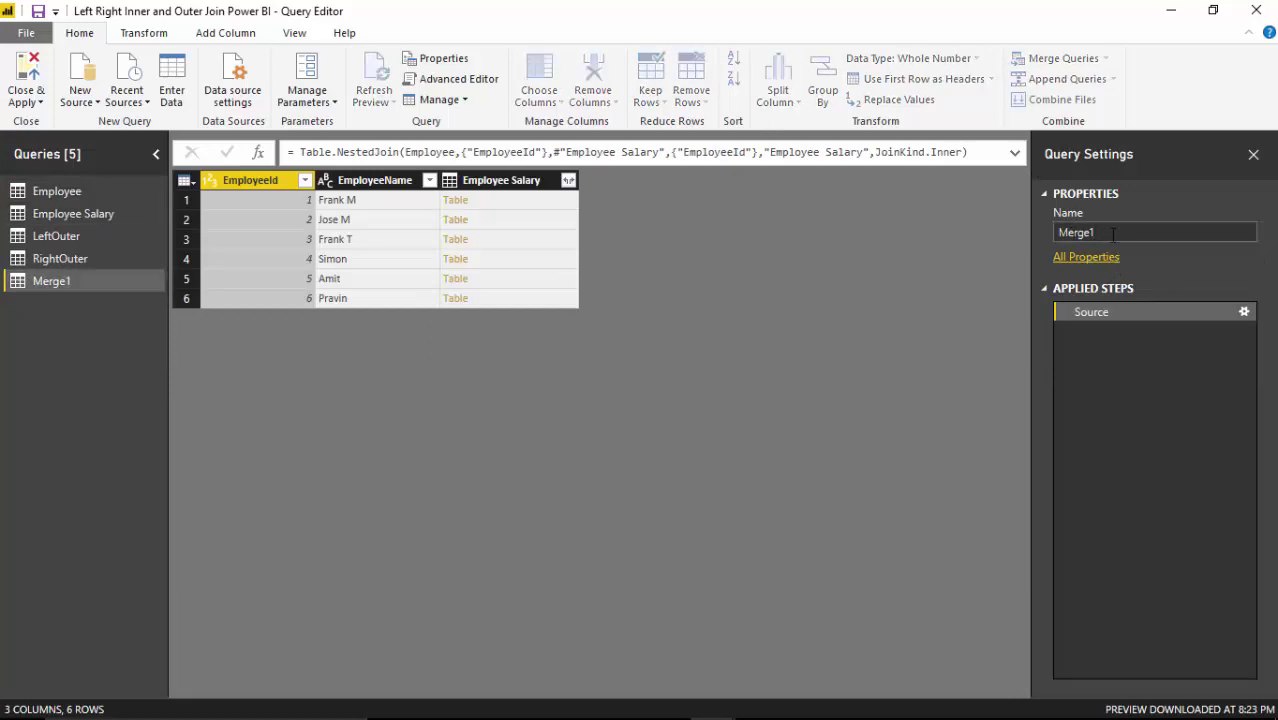
{"action": "key", "text": "ctrl+a"}
{"action": "type", "text": "Inner"}
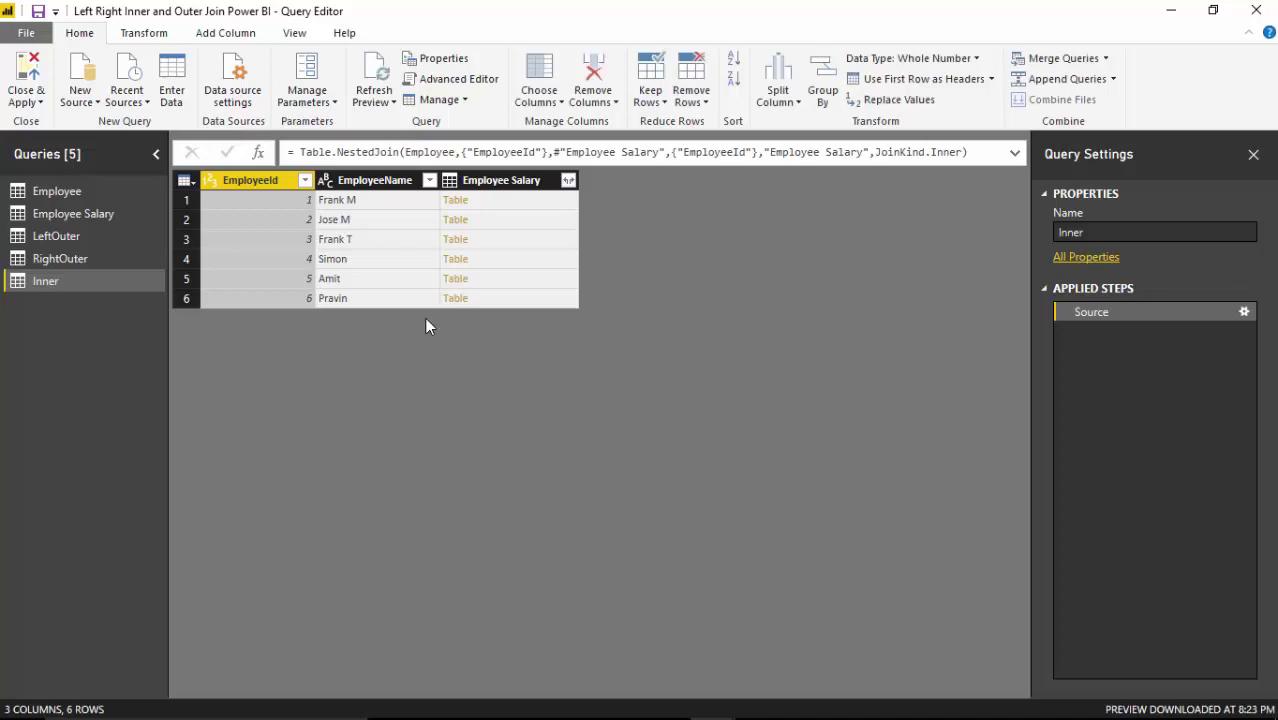
Expand the Inner query's Employee Salary column to Salary only, keeping the original column name as prefix.
{"action": "left_click", "coordinate": [568, 180]}
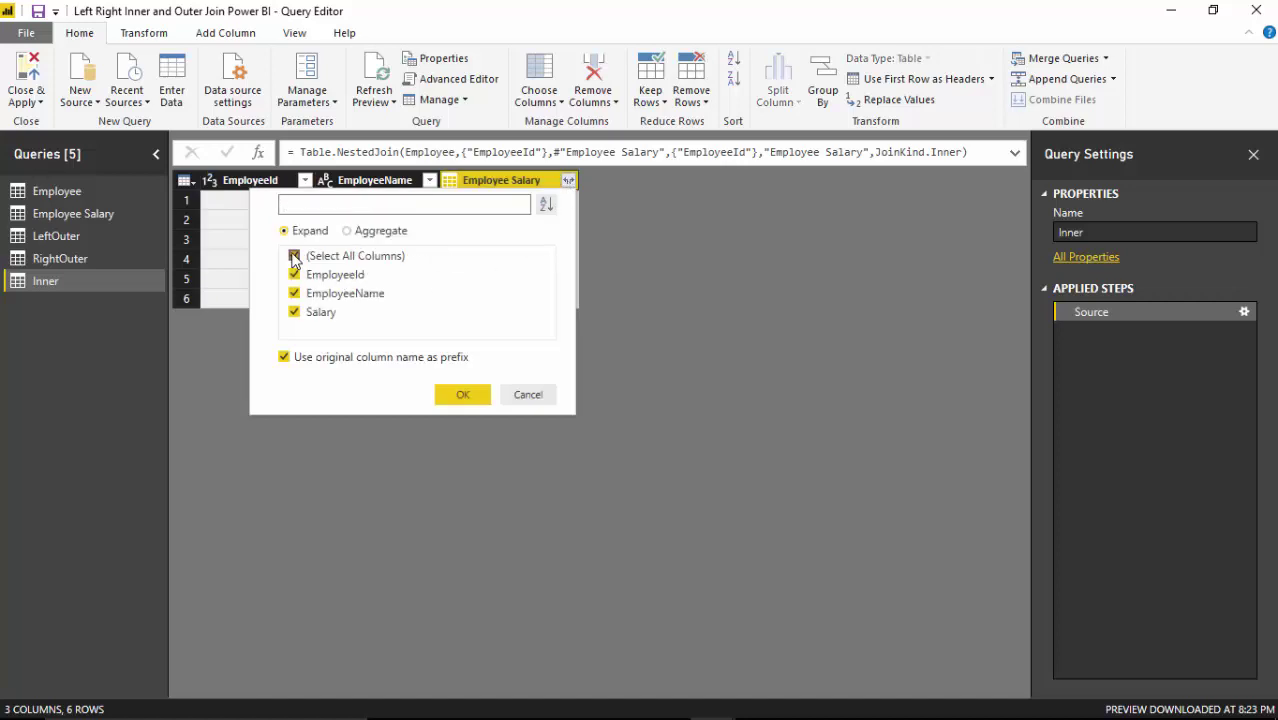
{"action": "left_click", "coordinate": [294, 256]}
{"action": "left_click", "coordinate": [294, 313]}
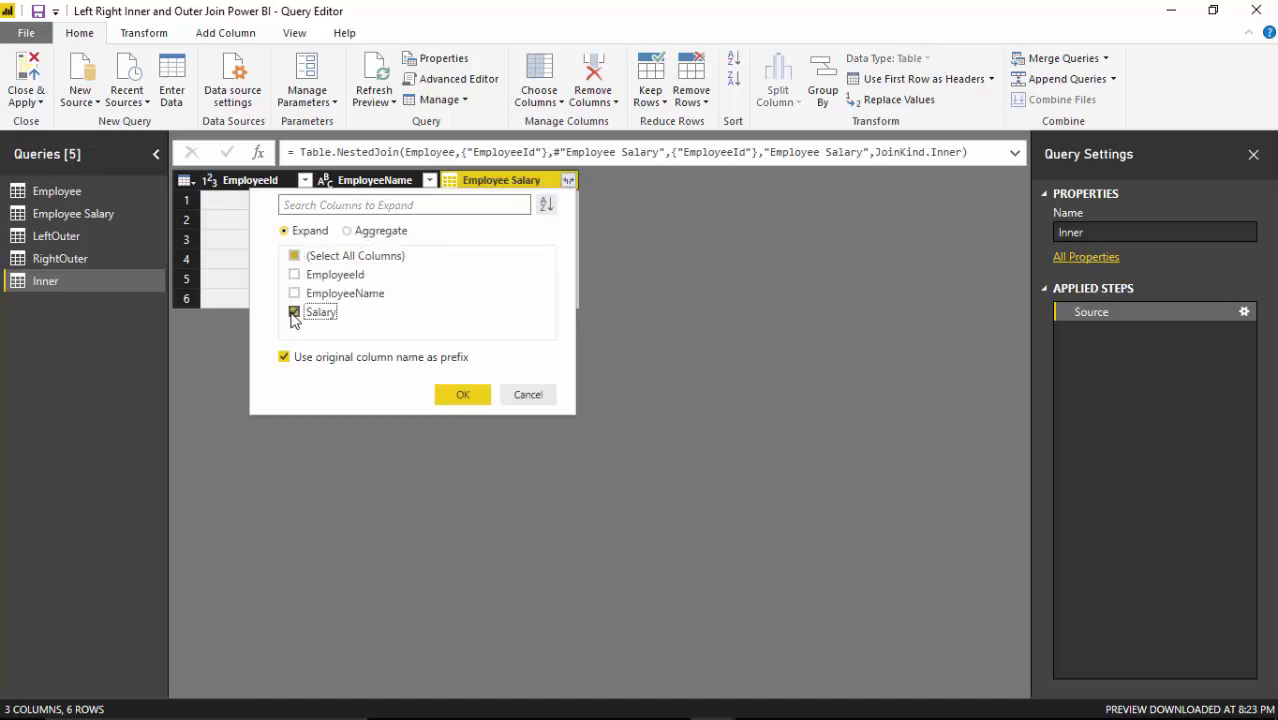
{"action": "left_click", "coordinate": [451, 398]}
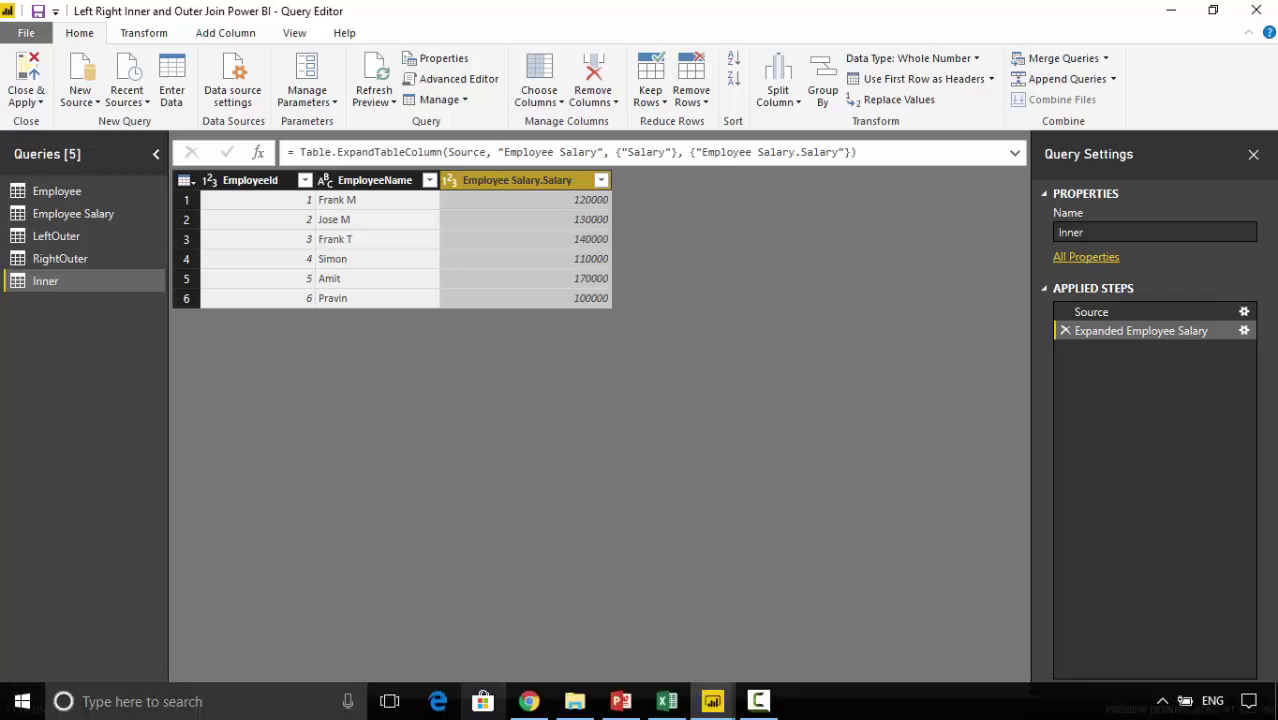
Compare the inner join result with the join diagrams in PowerPoint, returning to the Query Editor.
{"action": "left_click", "coordinate": [630, 704]}
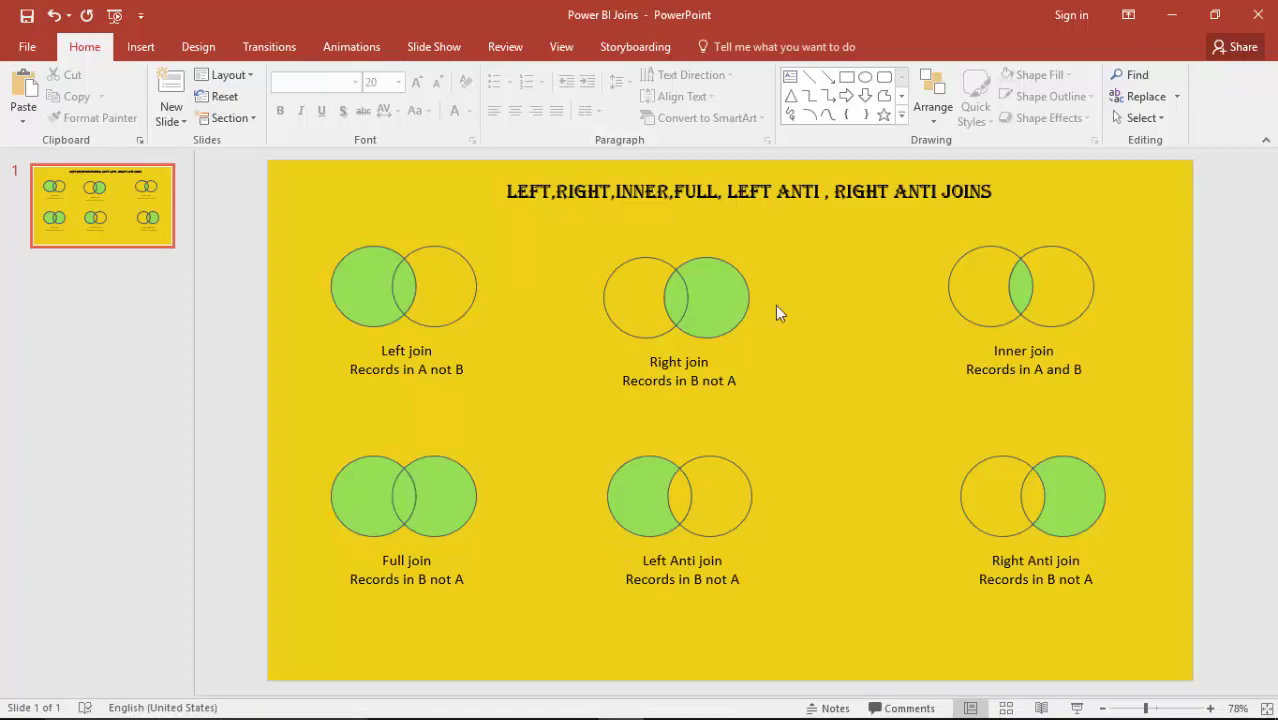
{"action": "left_click", "coordinate": [1174, 17]}
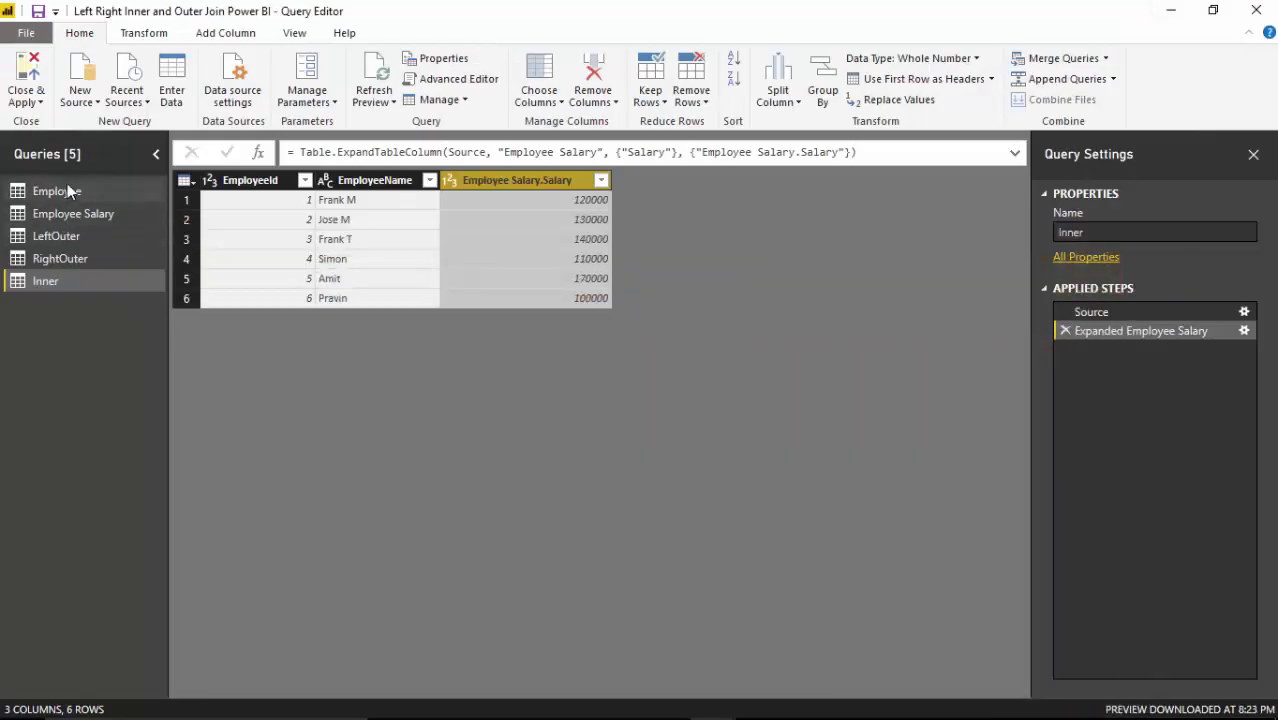
Merge Employee with Employee Salary as a new query, matching on EmployeeId with the Full Outer join kind.
{"action": "left_click", "coordinate": [70, 192]}
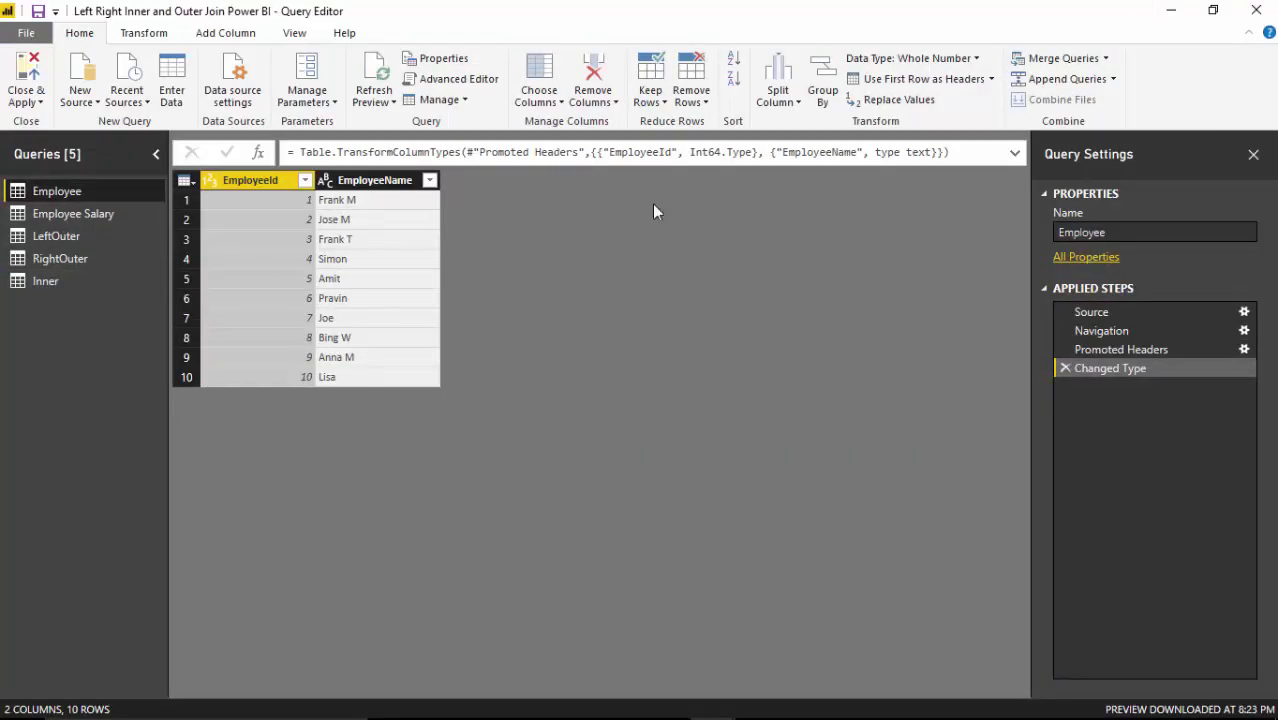
{"action": "left_click", "coordinate": [1105, 58]}
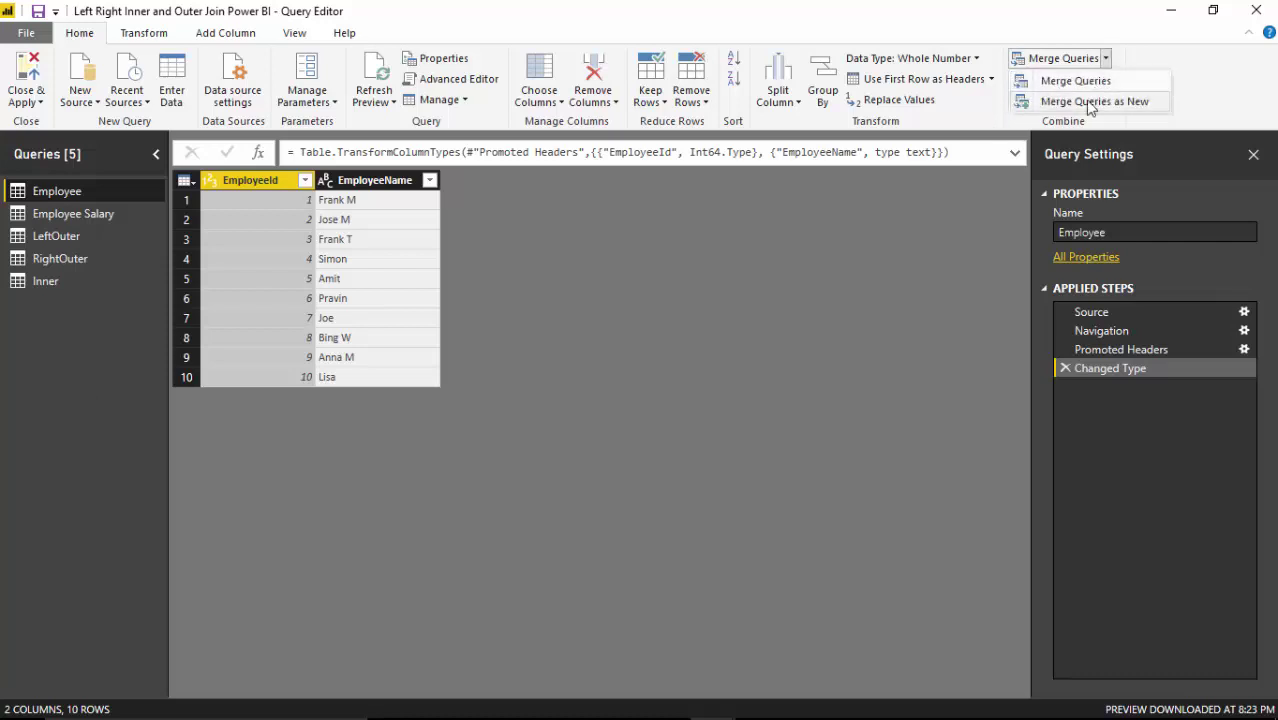
{"action": "left_click", "coordinate": [1092, 101]}
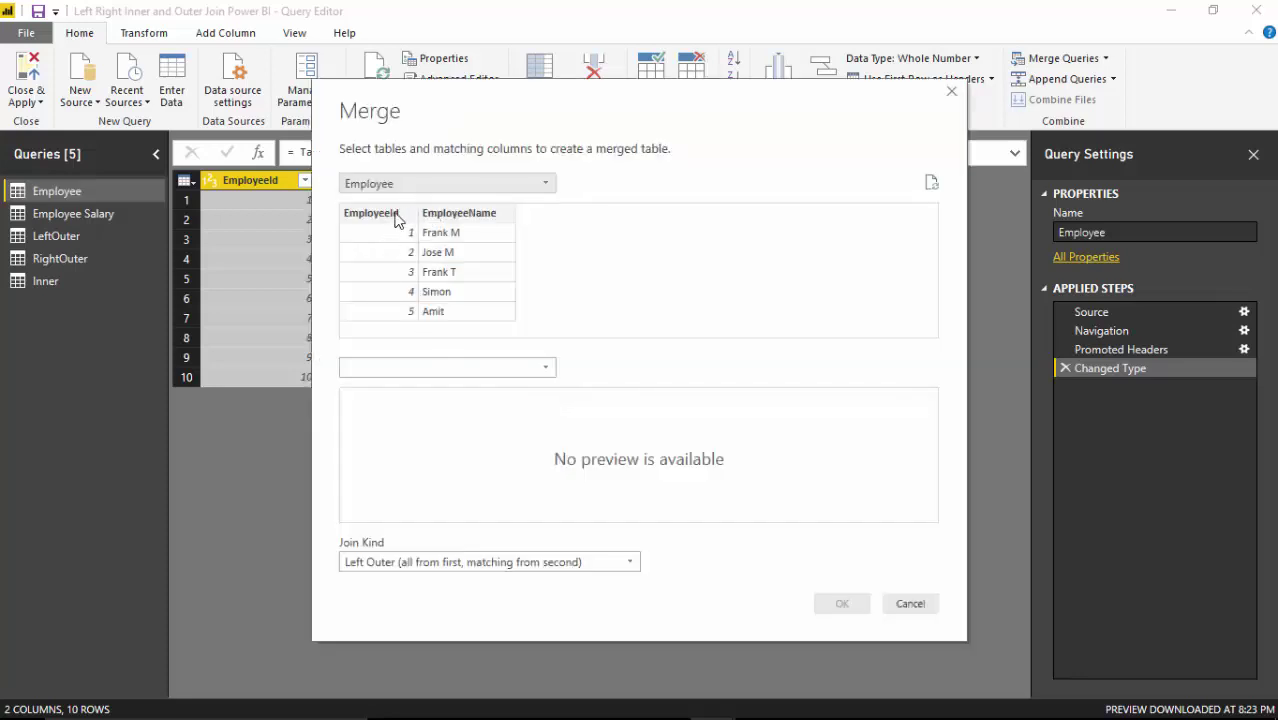
{"action": "left_click", "coordinate": [390, 215]}
{"action": "left_click", "coordinate": [490, 367]}
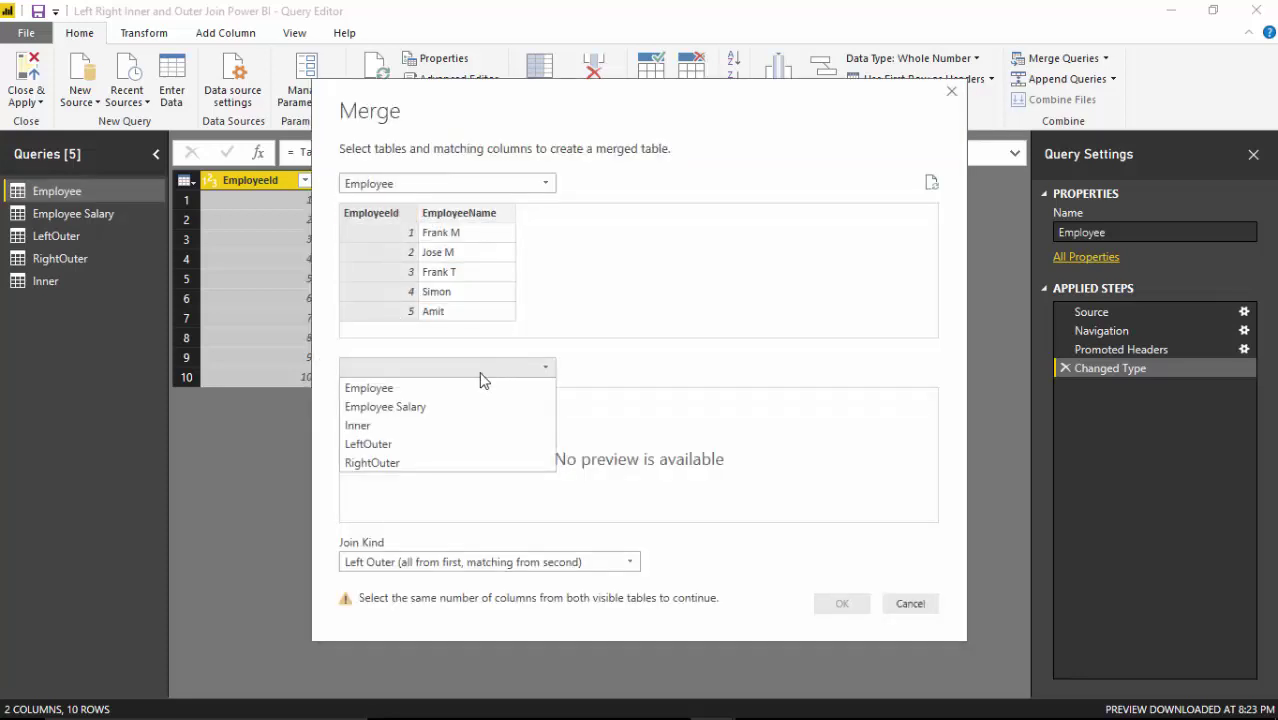
{"action": "left_click", "coordinate": [448, 407]}
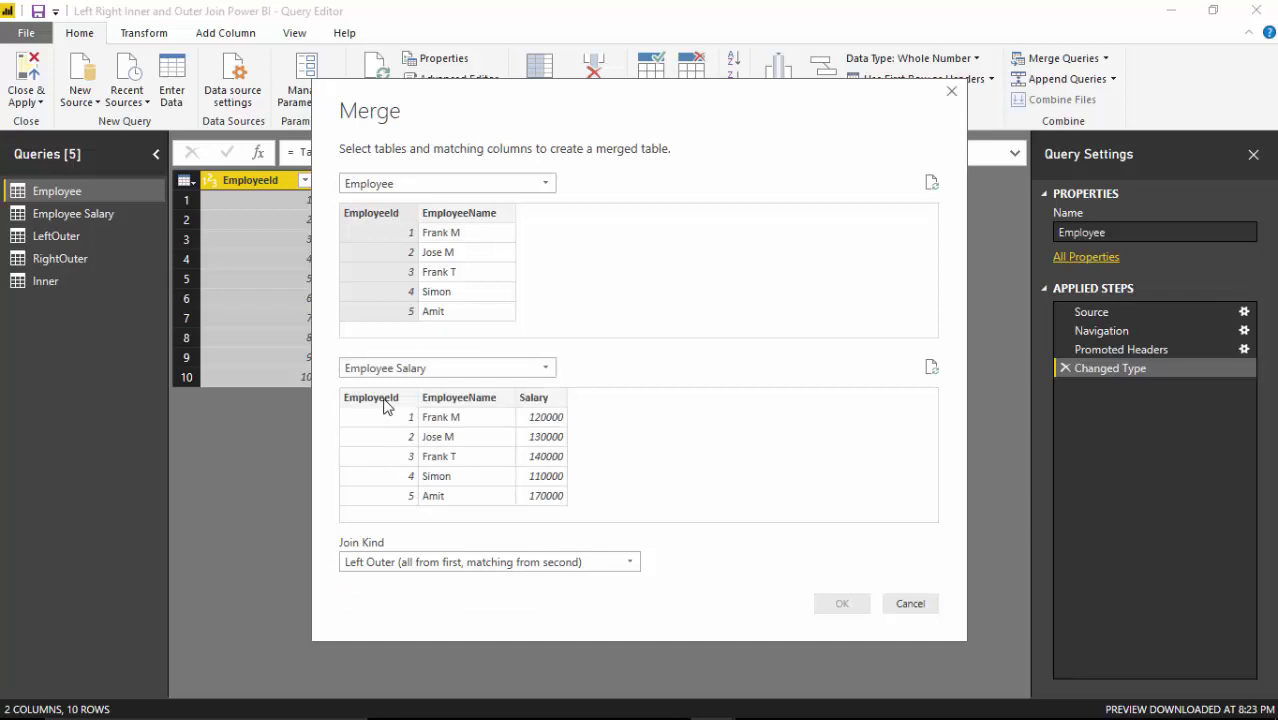
{"action": "left_click", "coordinate": [385, 402]}
{"action": "left_click", "coordinate": [632, 562]}
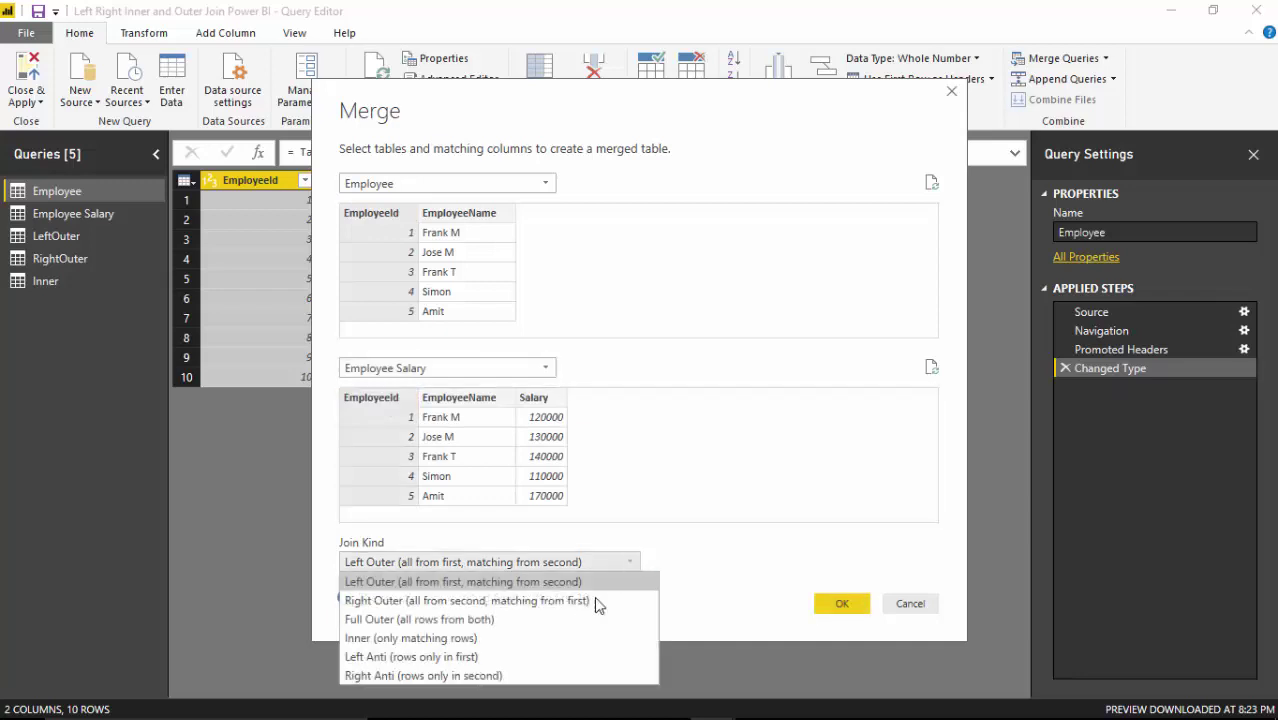
{"action": "left_click", "coordinate": [573, 619]}
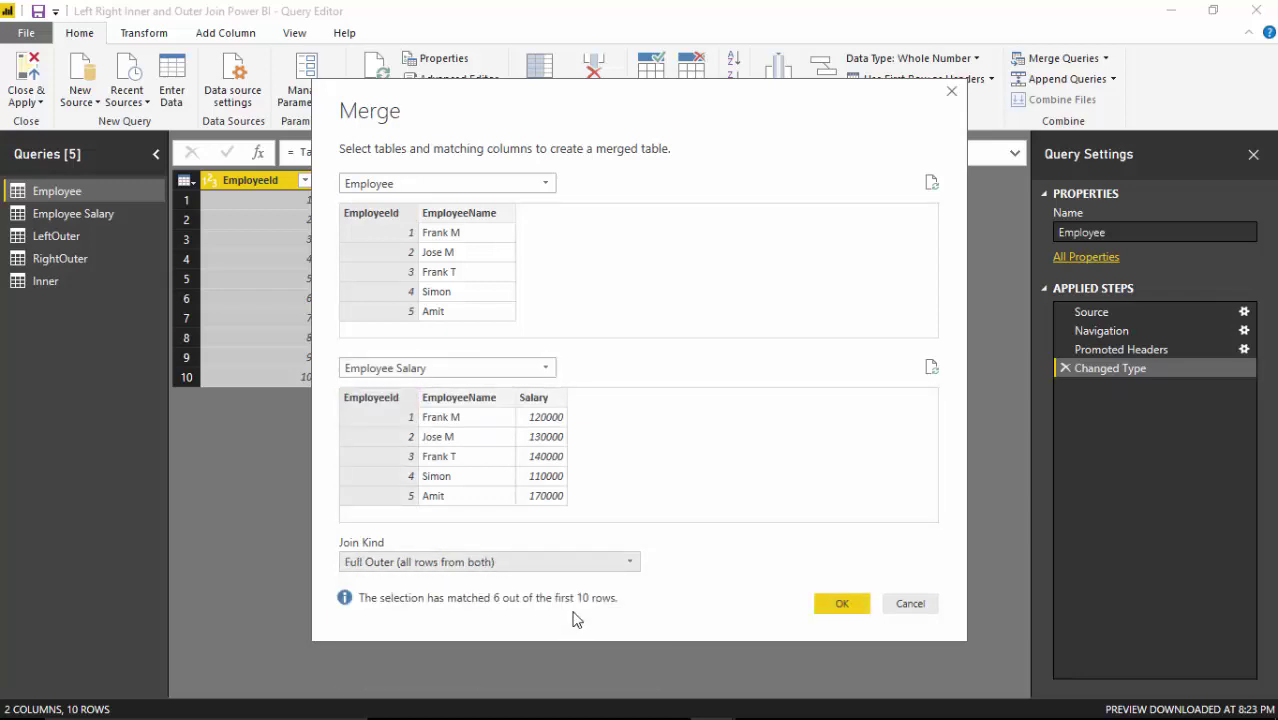
{"action": "left_click", "coordinate": [842, 606]}
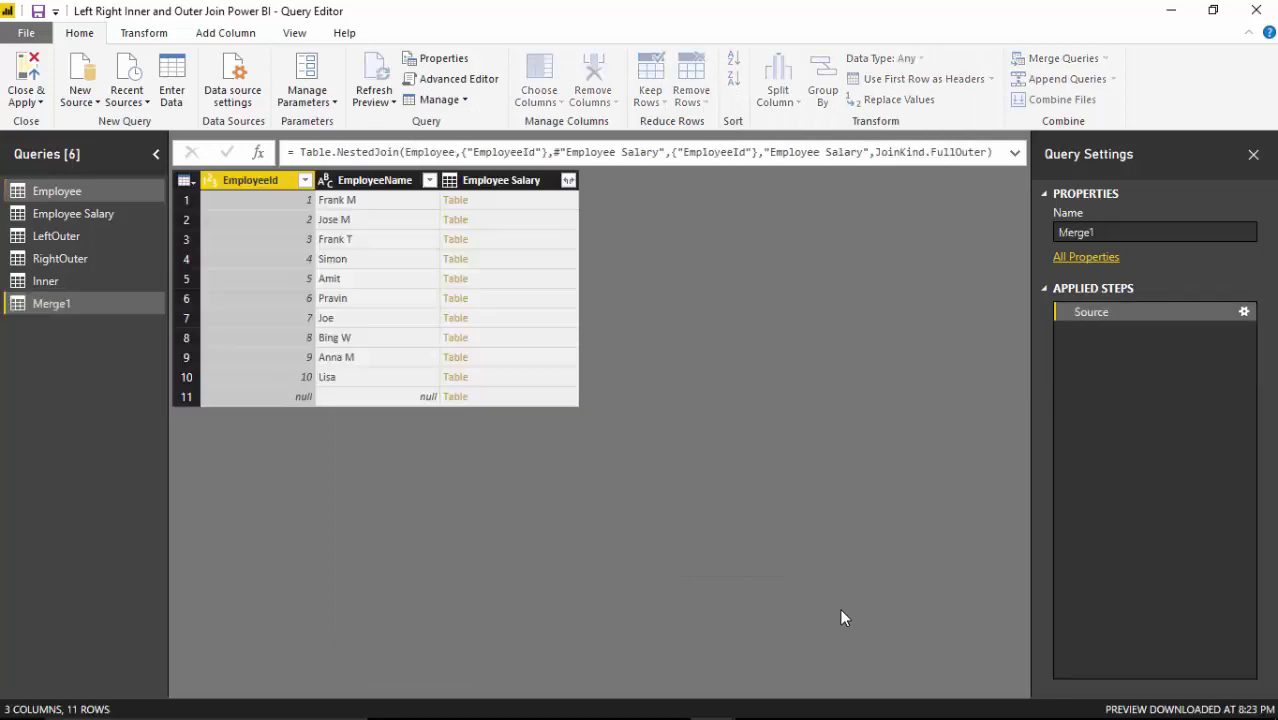
Expand the full outer merge's Employee Salary column to EmployeeId, EmployeeName and Salary with the original name as prefix, and view the join diagrams in PowerPoint.
{"action": "left_click", "coordinate": [568, 180]}
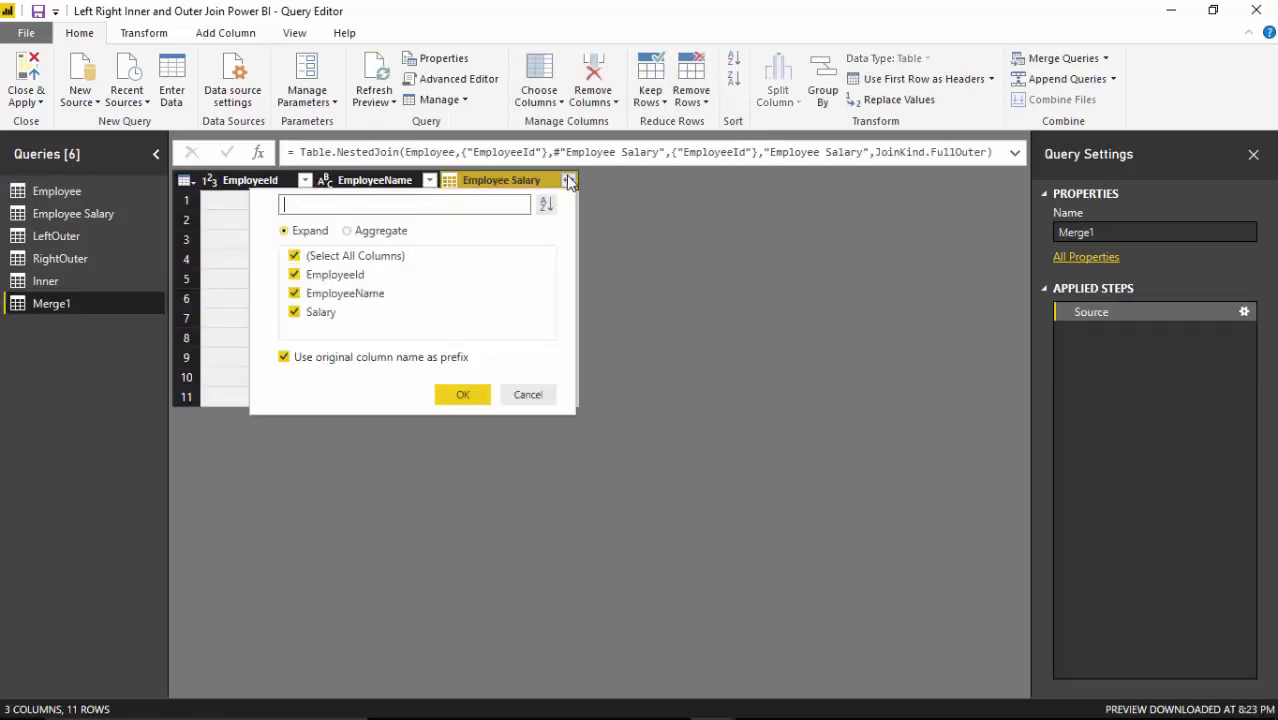
{"action": "left_click", "coordinate": [295, 275]}
{"action": "left_click", "coordinate": [295, 275]}
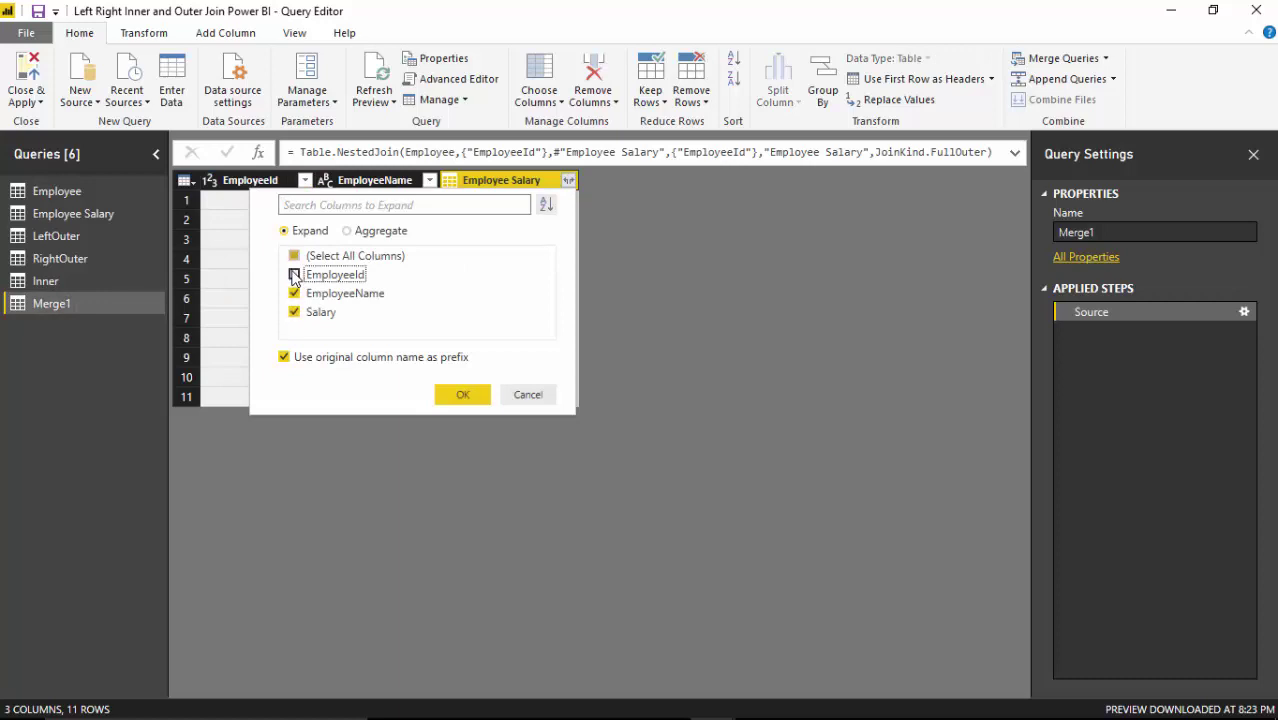
{"action": "left_click", "coordinate": [456, 395]}
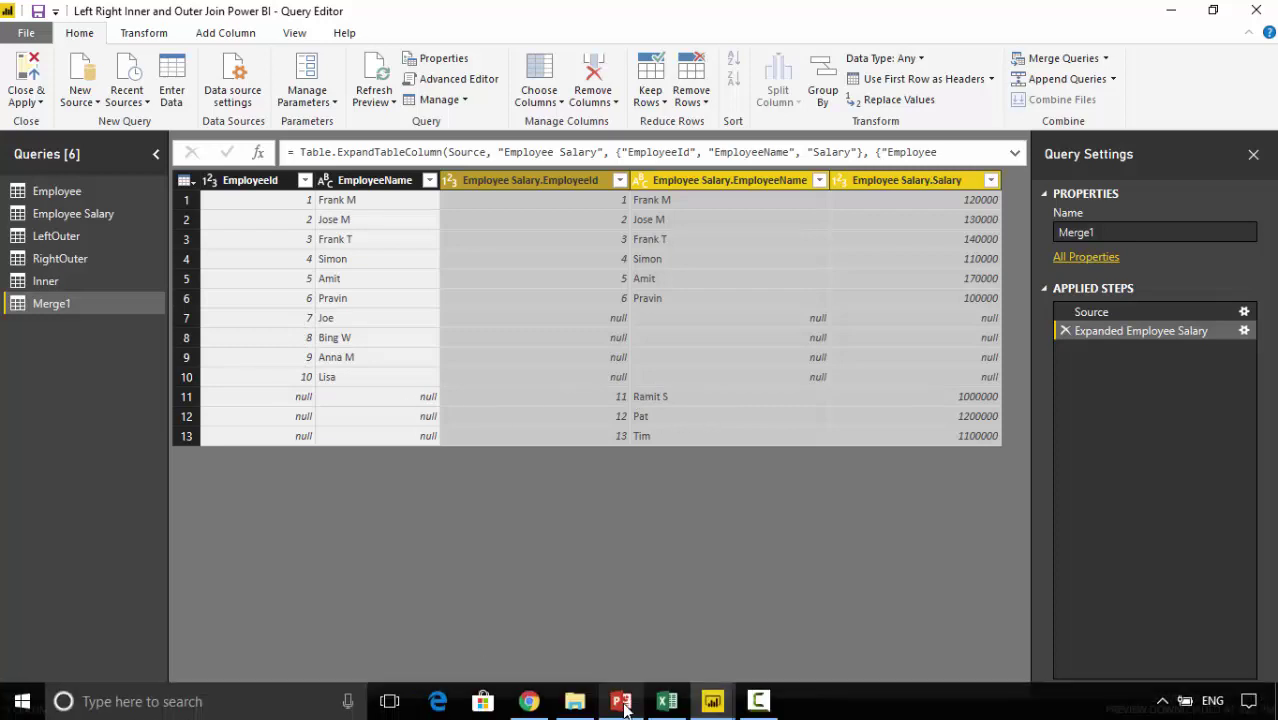
{"action": "left_click", "coordinate": [628, 705]}
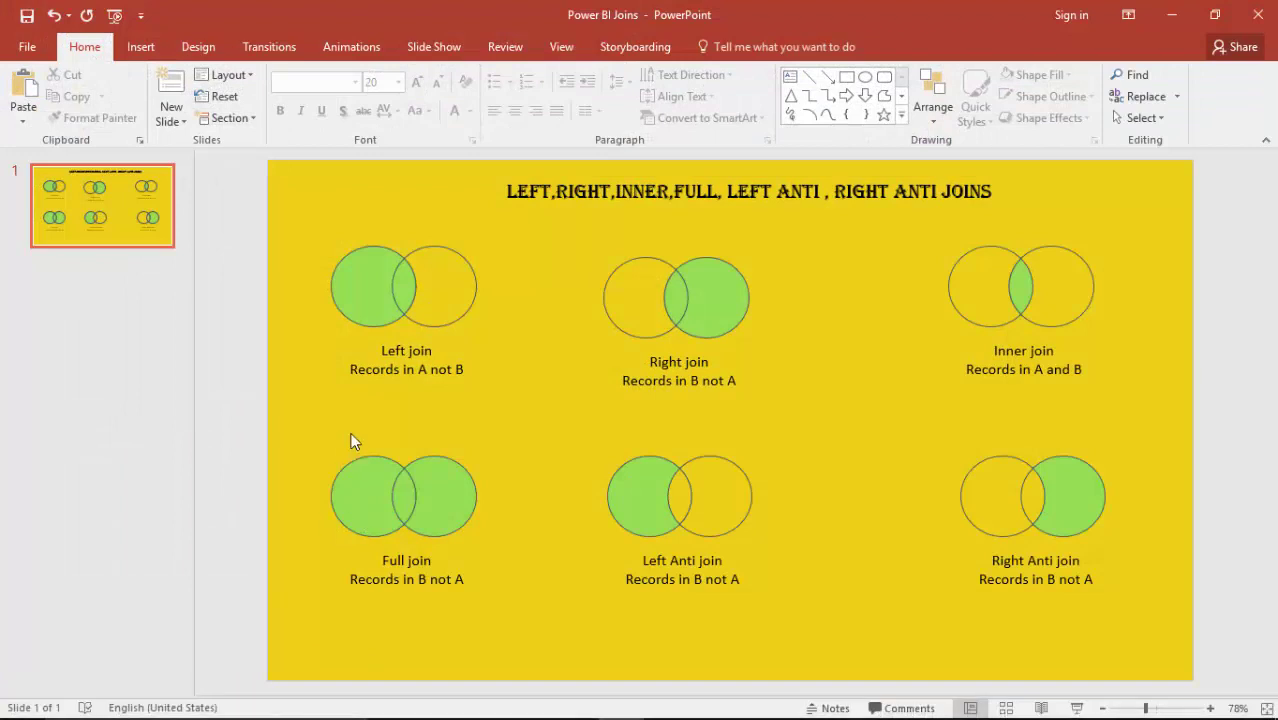
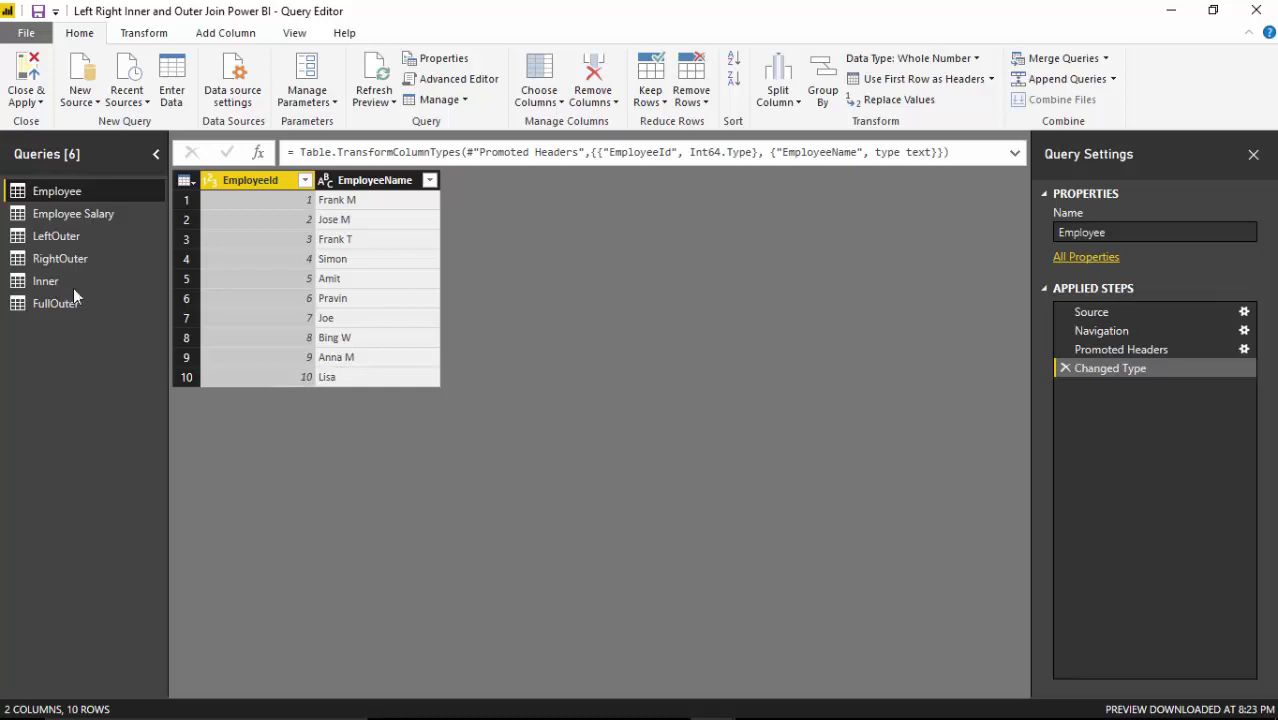
Merge Employee with Employee Salary as a new query, matching on EmployeeId with the Left Anti join kind.
{"action": "left_click", "coordinate": [1106, 58]}
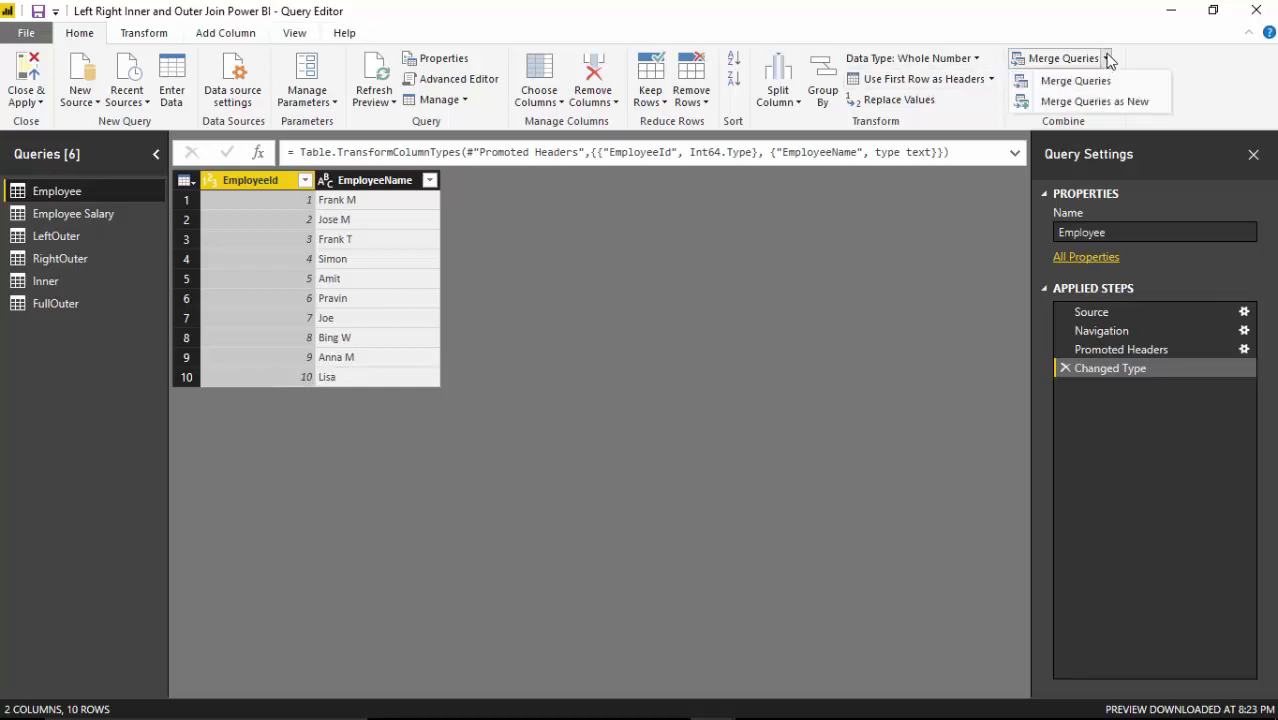
{"action": "left_click", "coordinate": [1070, 104]}
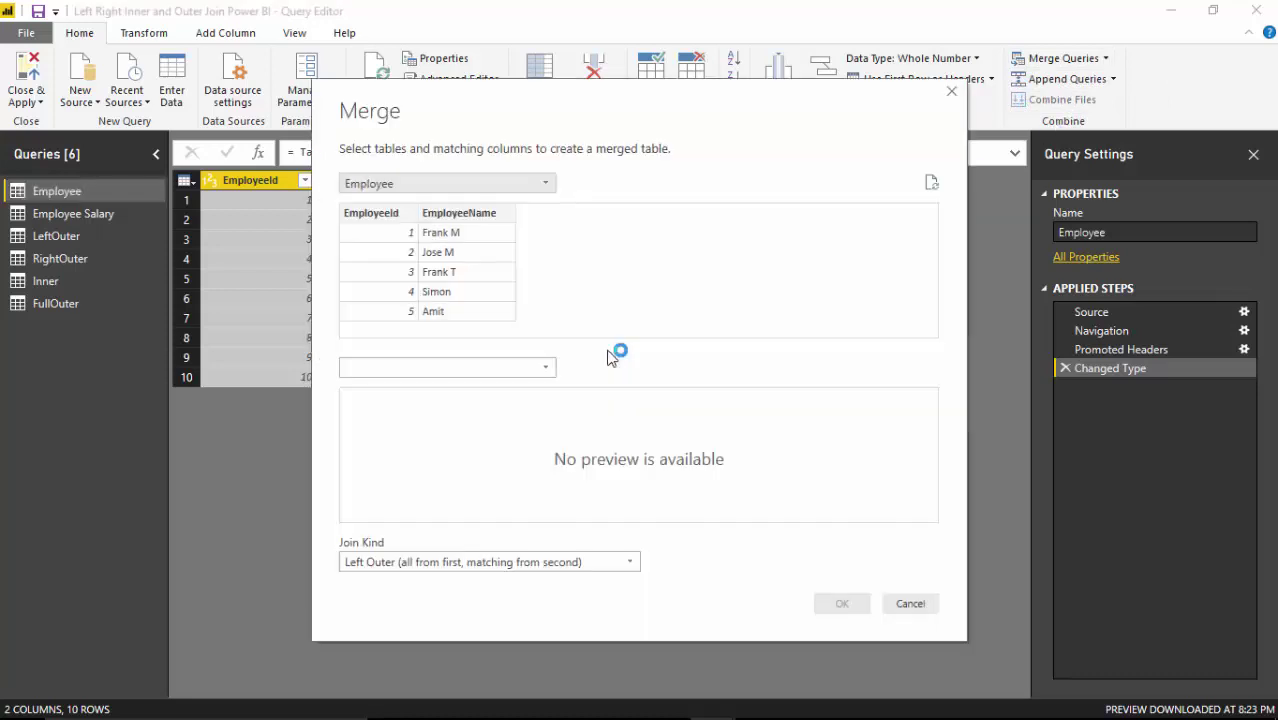
{"action": "left_click", "coordinate": [382, 213]}
{"action": "left_click", "coordinate": [548, 374]}
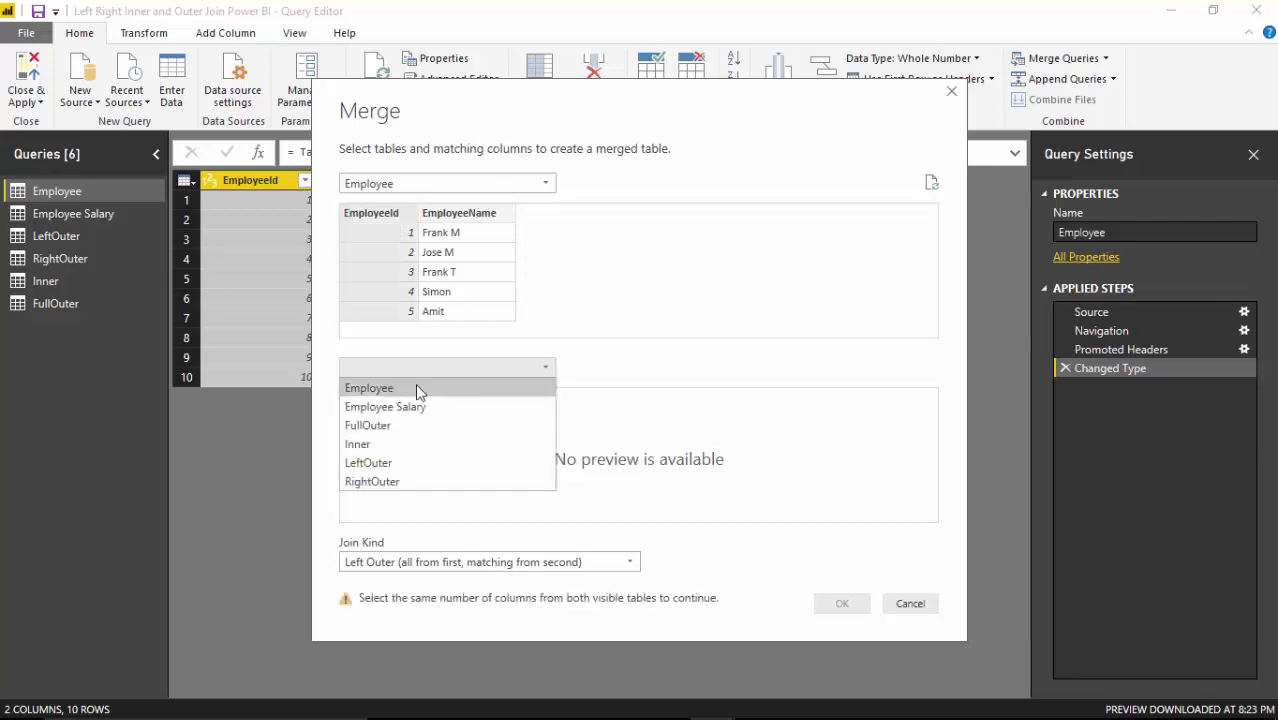
{"action": "left_click", "coordinate": [400, 403]}
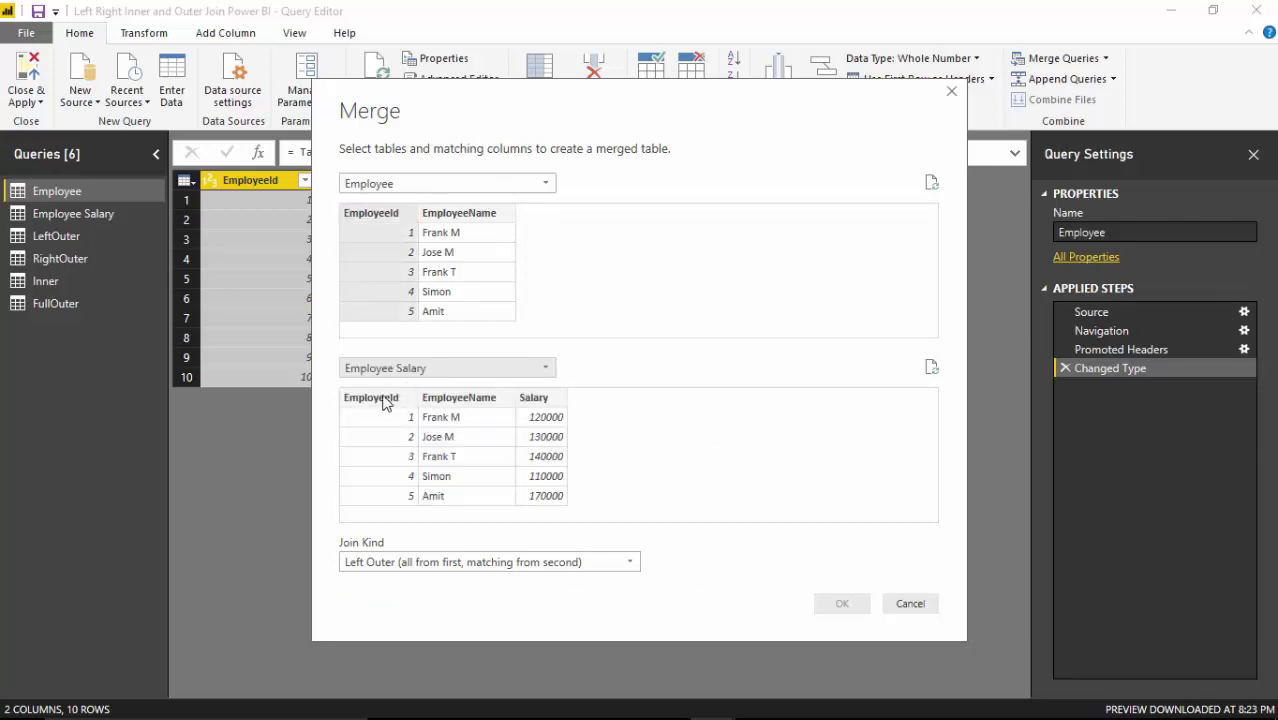
{"action": "left_click", "coordinate": [384, 400]}
{"action": "left_click", "coordinate": [632, 565]}
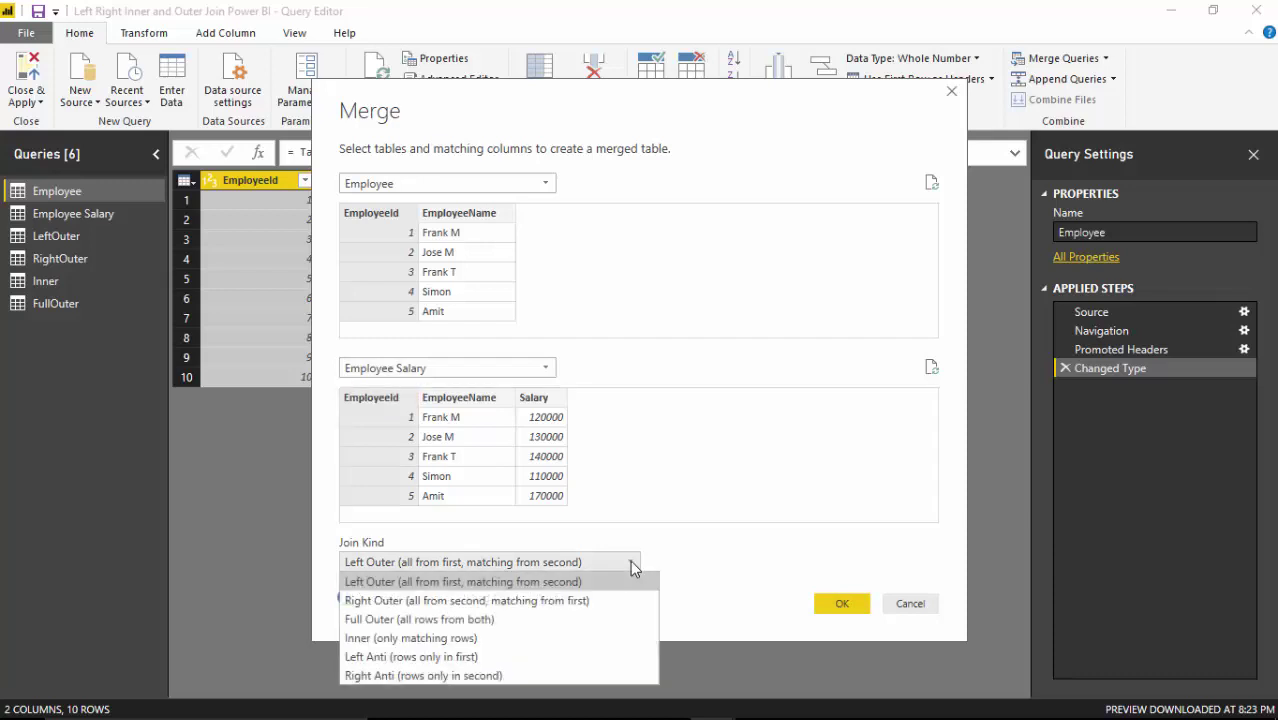
{"action": "left_click", "coordinate": [523, 657]}
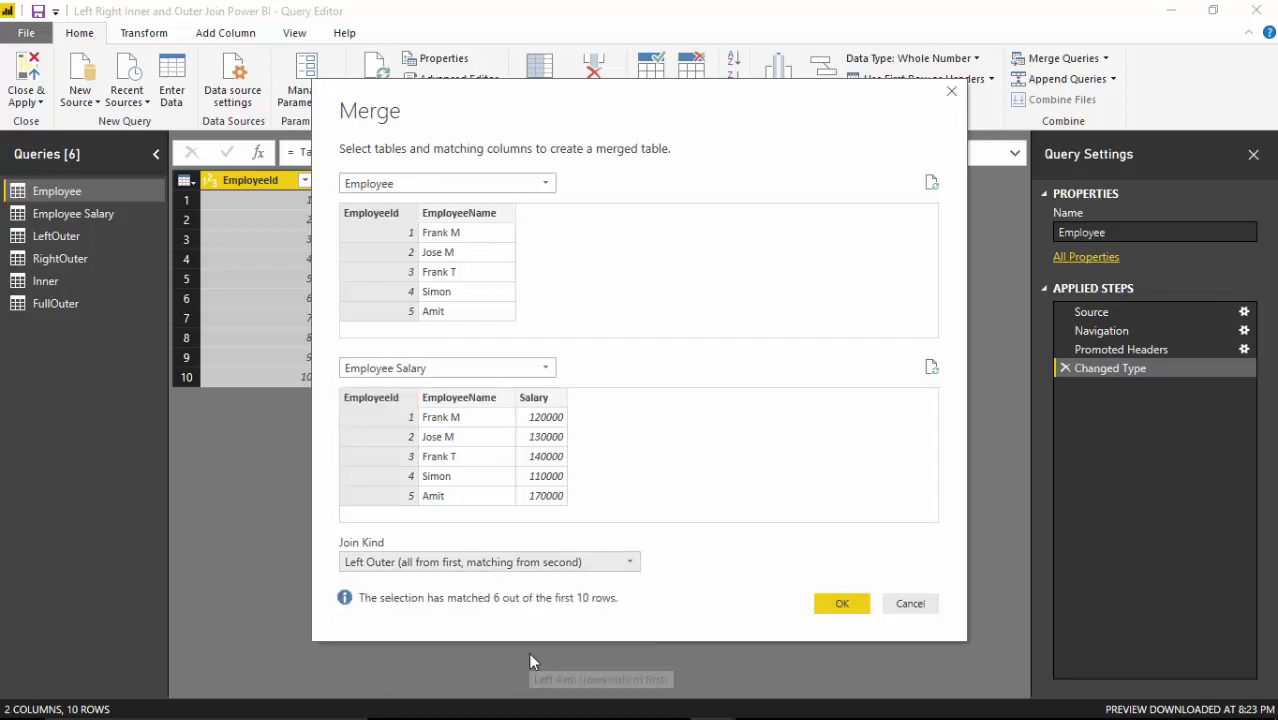
{"action": "left_click", "coordinate": [840, 604]}
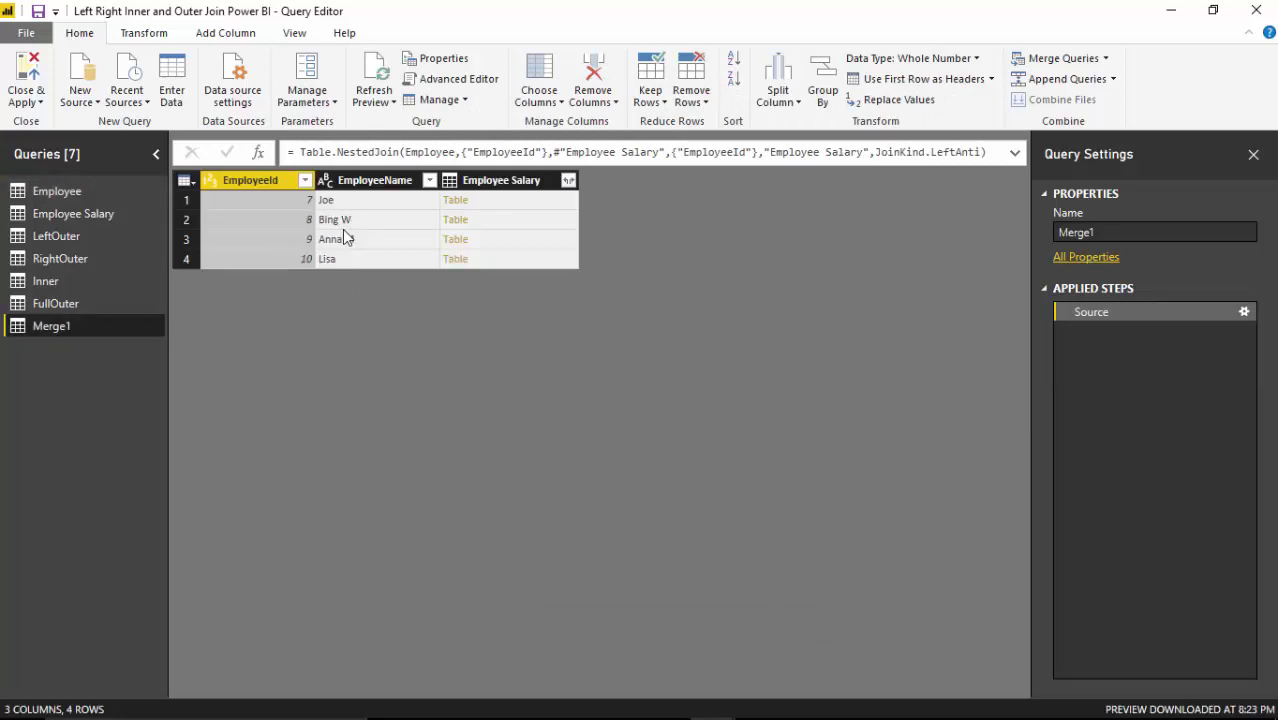
Expand the left anti merge's Employee Salary column to EmployeeId, EmployeeName and Salary, keeping the original column name as prefix.
{"action": "left_click", "coordinate": [568, 180]}
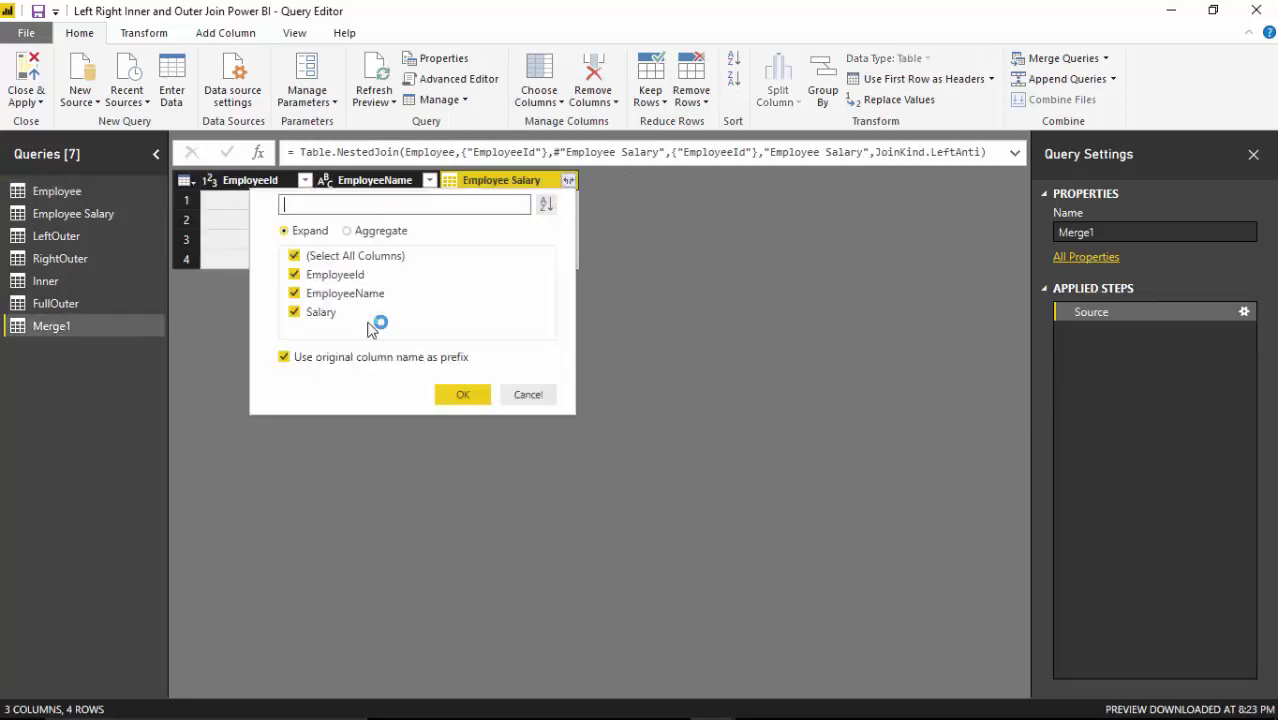
{"action": "left_click", "coordinate": [295, 258]}
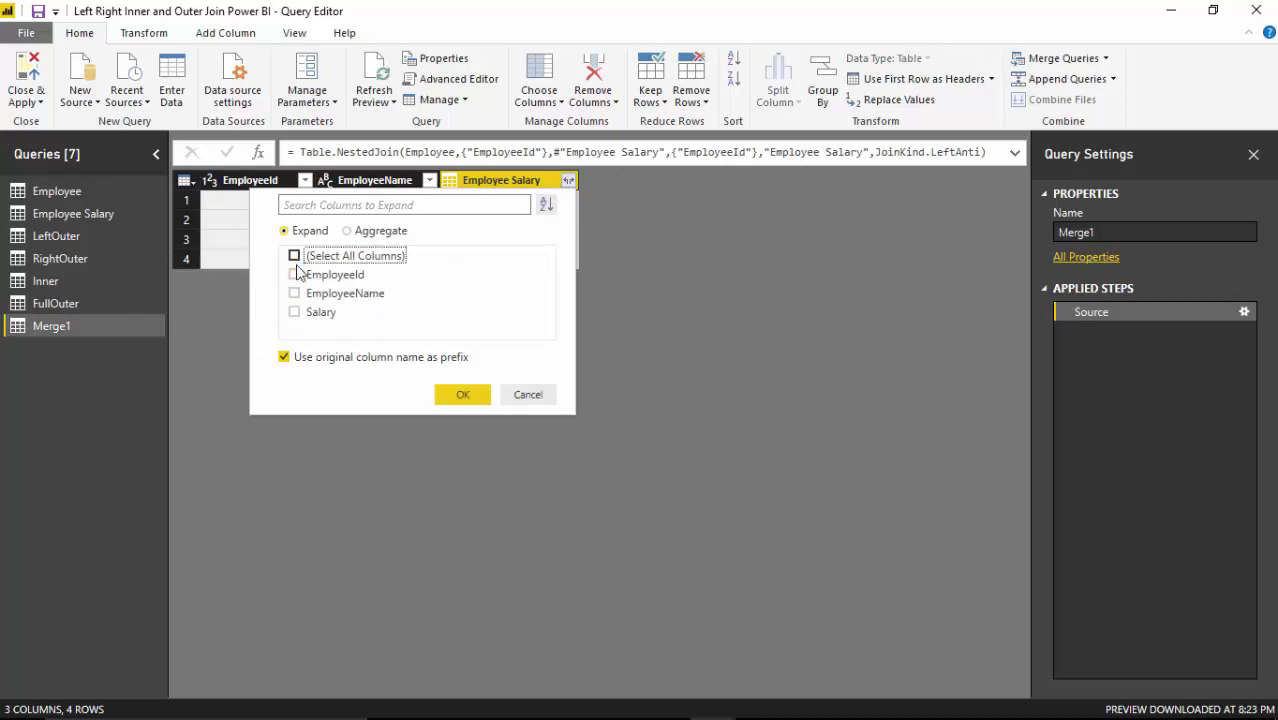
{"action": "left_click", "coordinate": [294, 294]}
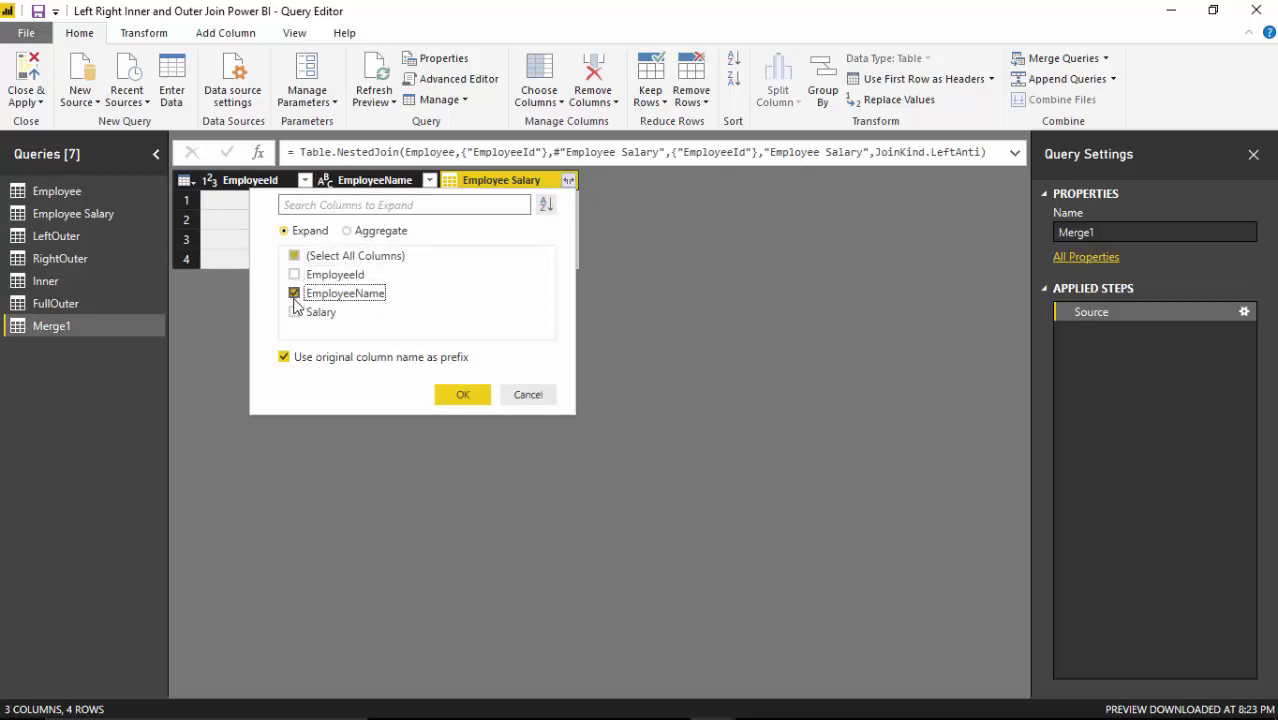
{"action": "left_click", "coordinate": [296, 311]}
{"action": "left_click", "coordinate": [295, 275]}
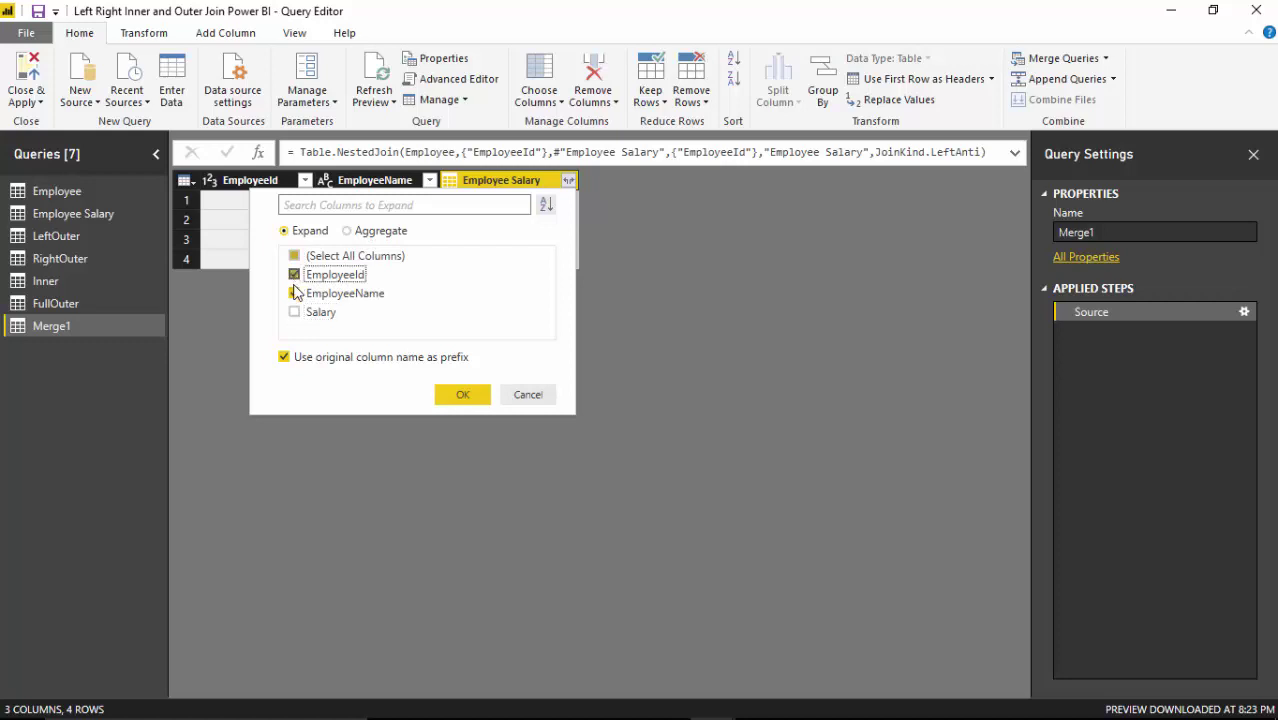
{"action": "left_click", "coordinate": [295, 312]}
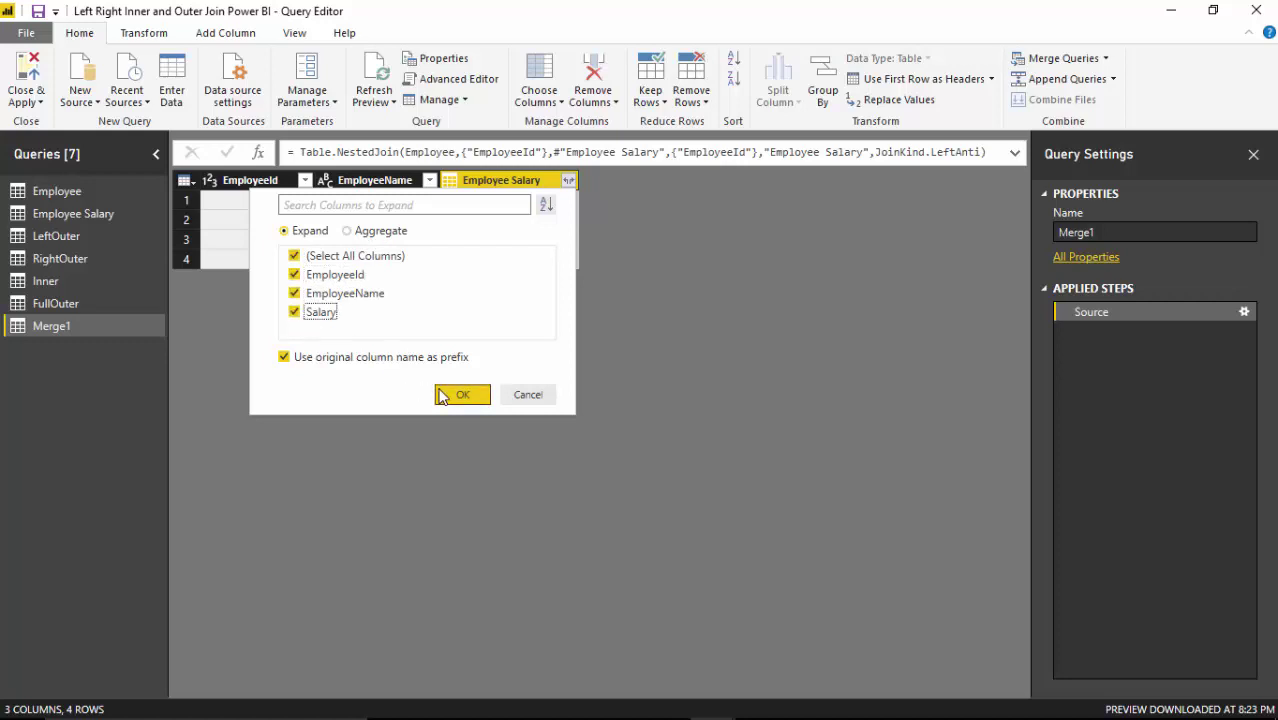
{"action": "left_click", "coordinate": [442, 395]}
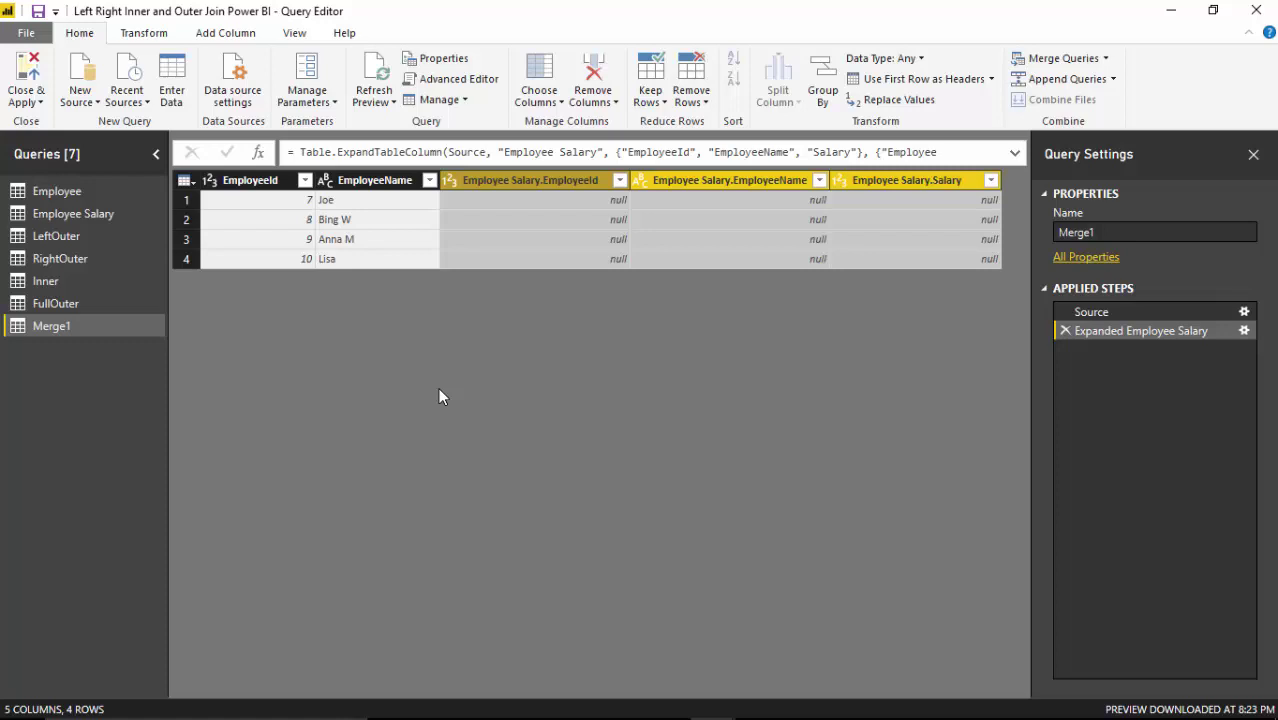
Rename the left anti merge query as LeftAnti.
{"action": "left_click", "coordinate": [1135, 234]}
{"action": "type", "text": "Em"}
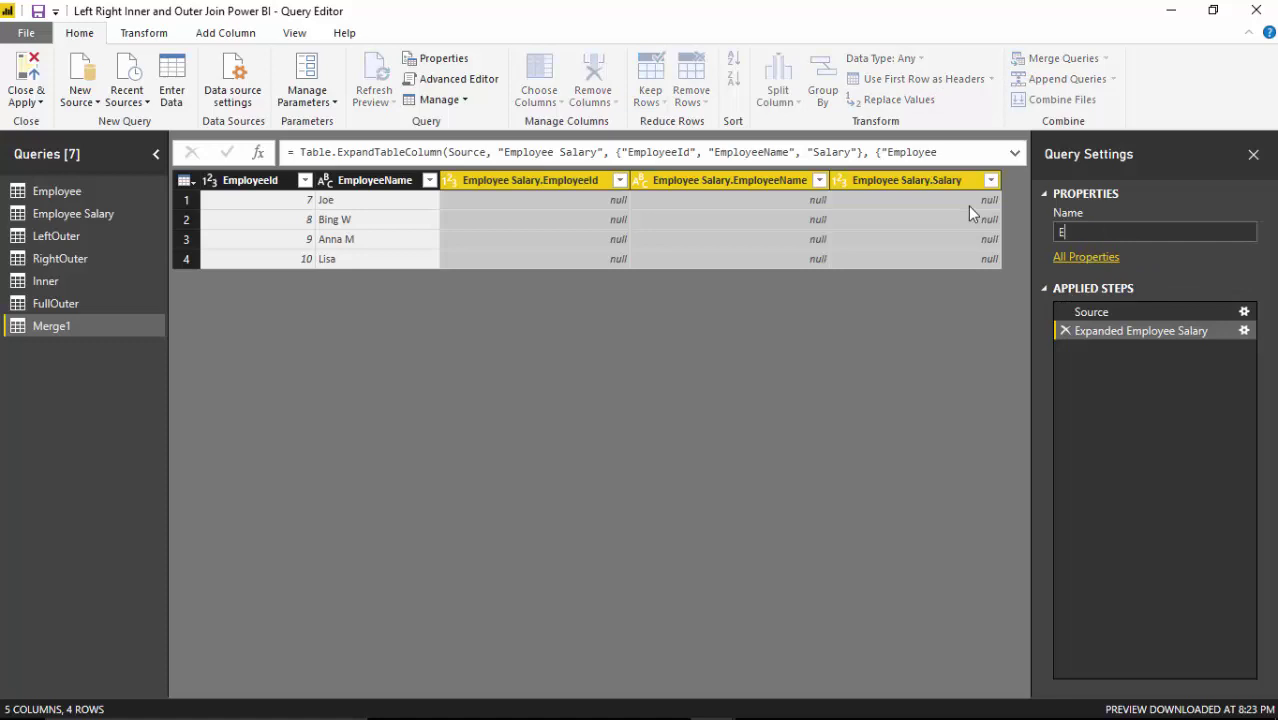
{"action": "key", "text": "BackSpace"}
{"action": "key", "text": "BackSpace"}
{"action": "type", "text": "LeftAnti"}
{"action": "key", "text": "Return"}
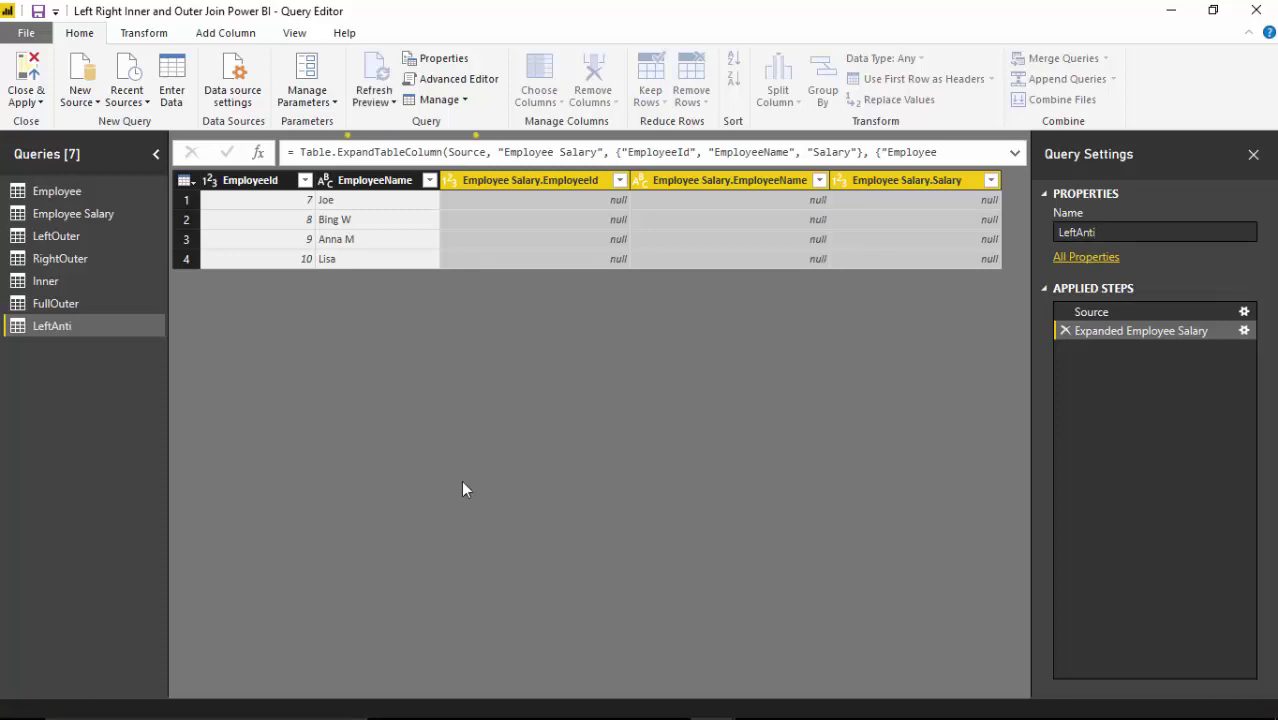
Merge Employee with Employee Salary as a new query, matching on EmployeeId with the Right Anti join kind.
{"action": "left_click", "coordinate": [42, 216]}
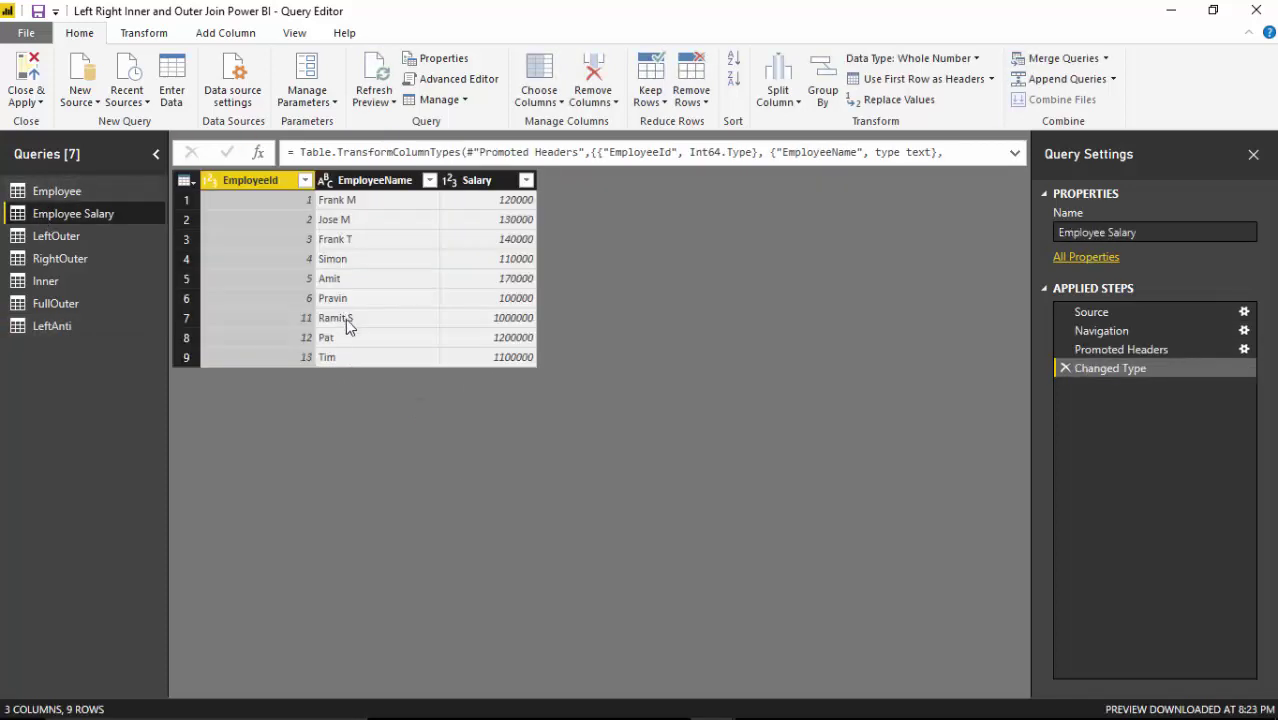
{"action": "left_click", "coordinate": [78, 190]}
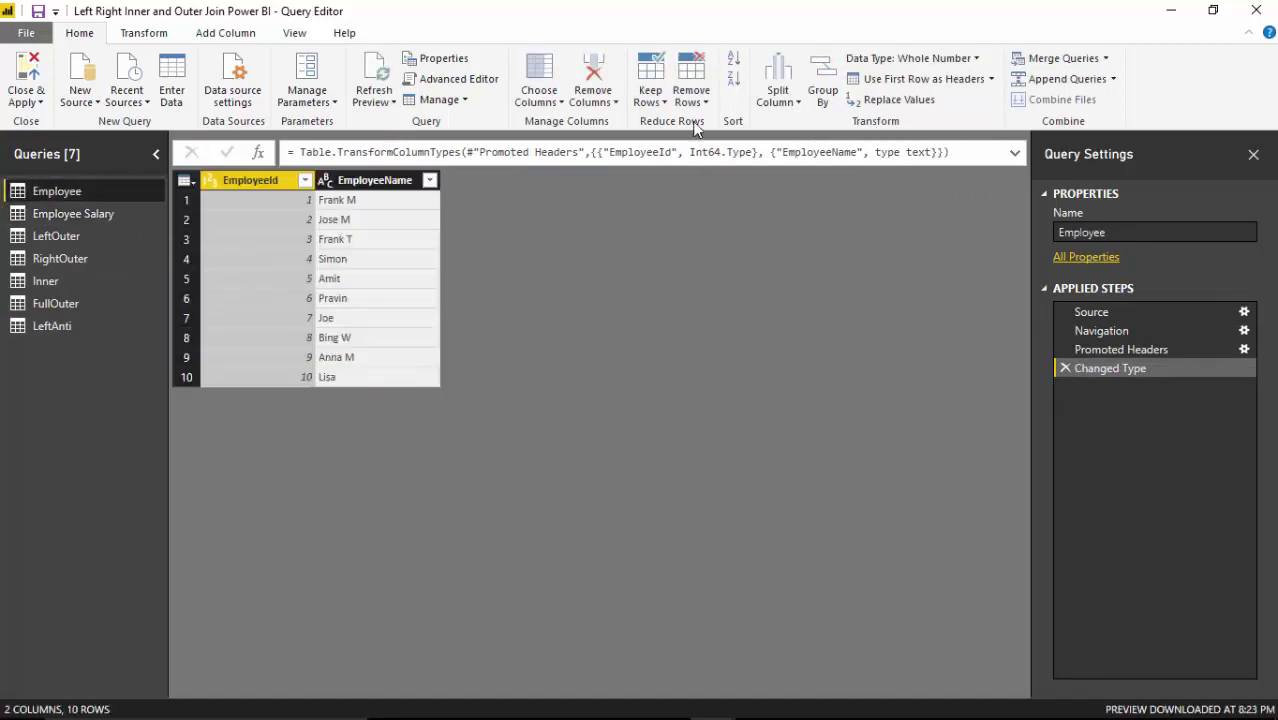
{"action": "left_click", "coordinate": [1106, 59]}
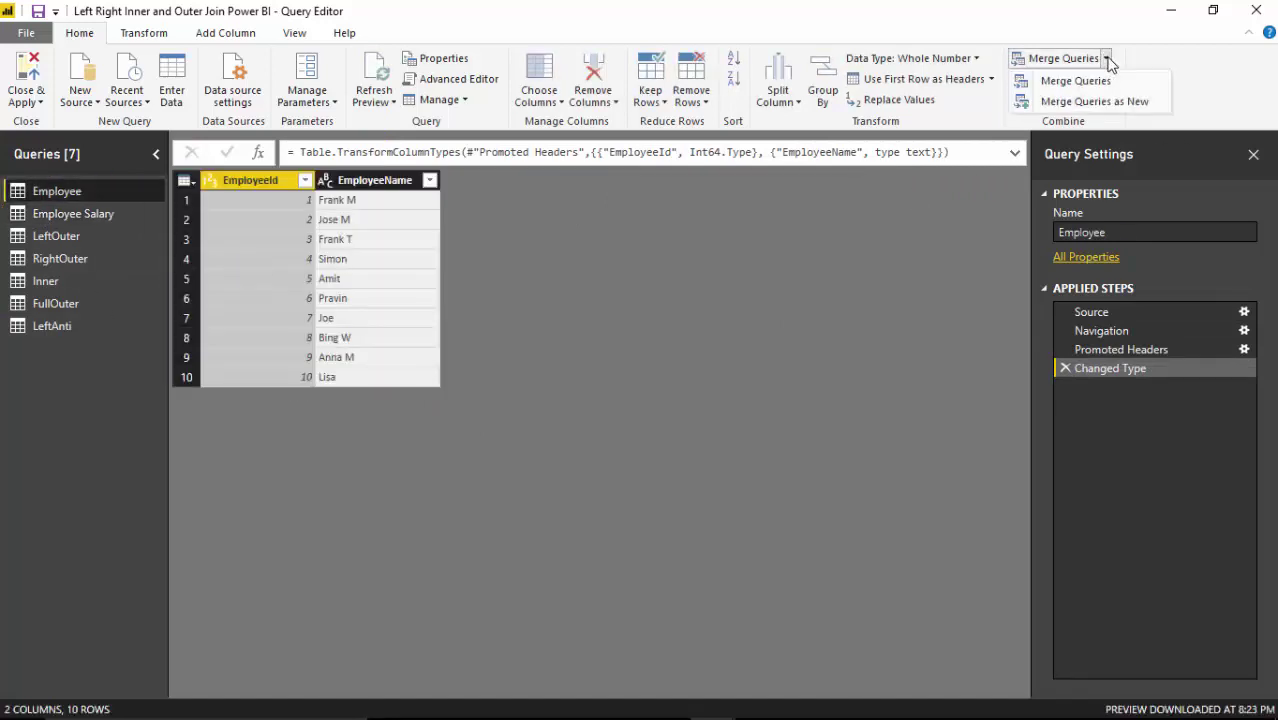
{"action": "left_click", "coordinate": [1090, 103]}
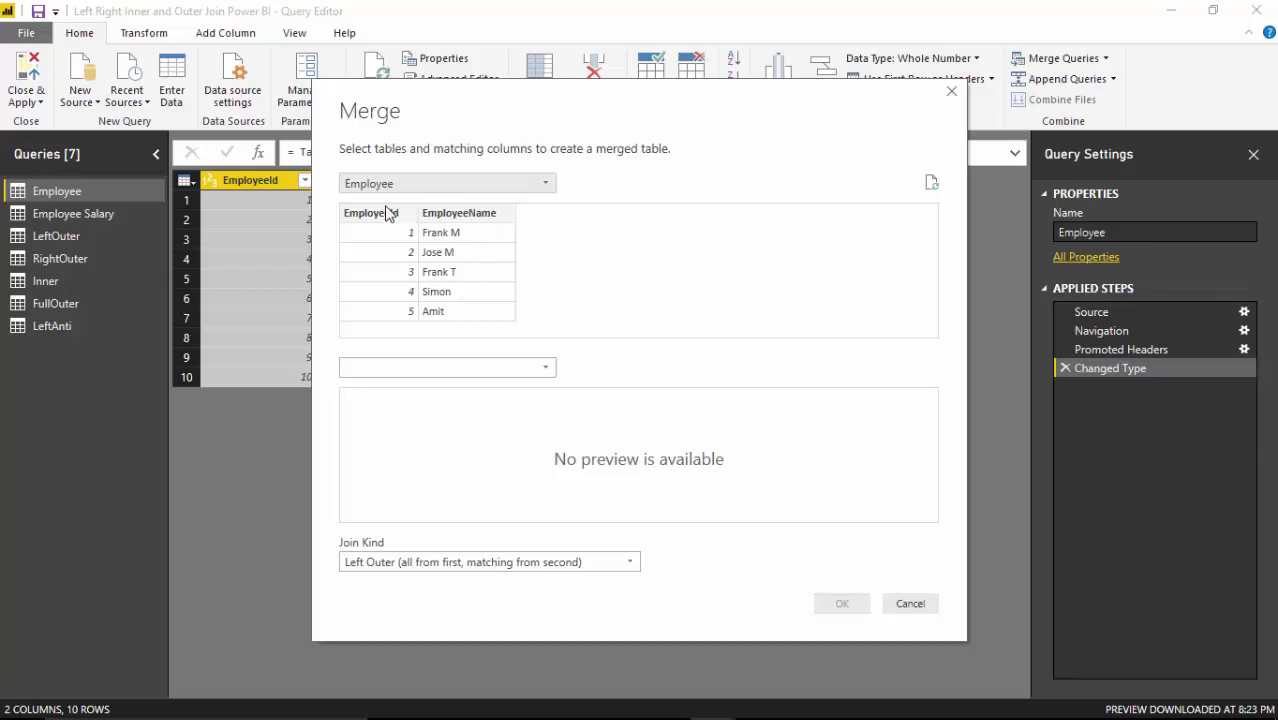
{"action": "left_click", "coordinate": [378, 213]}
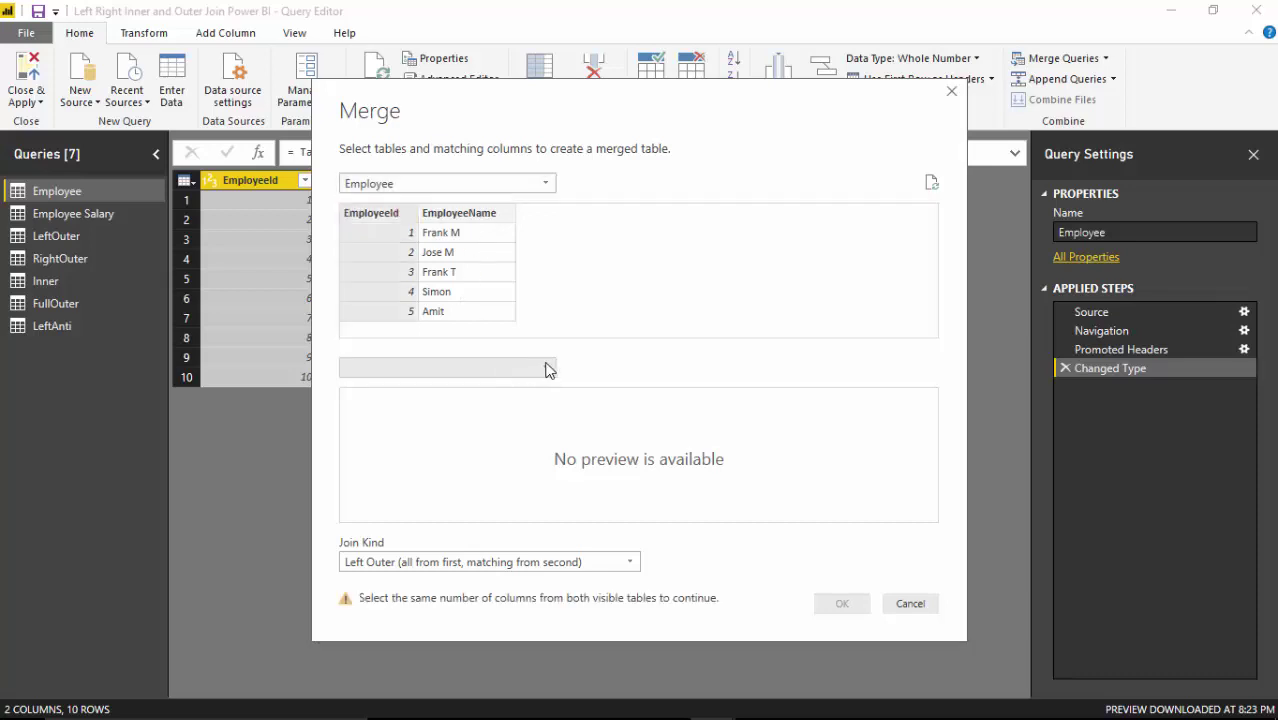
{"action": "left_click", "coordinate": [546, 367]}
{"action": "left_click", "coordinate": [445, 407]}
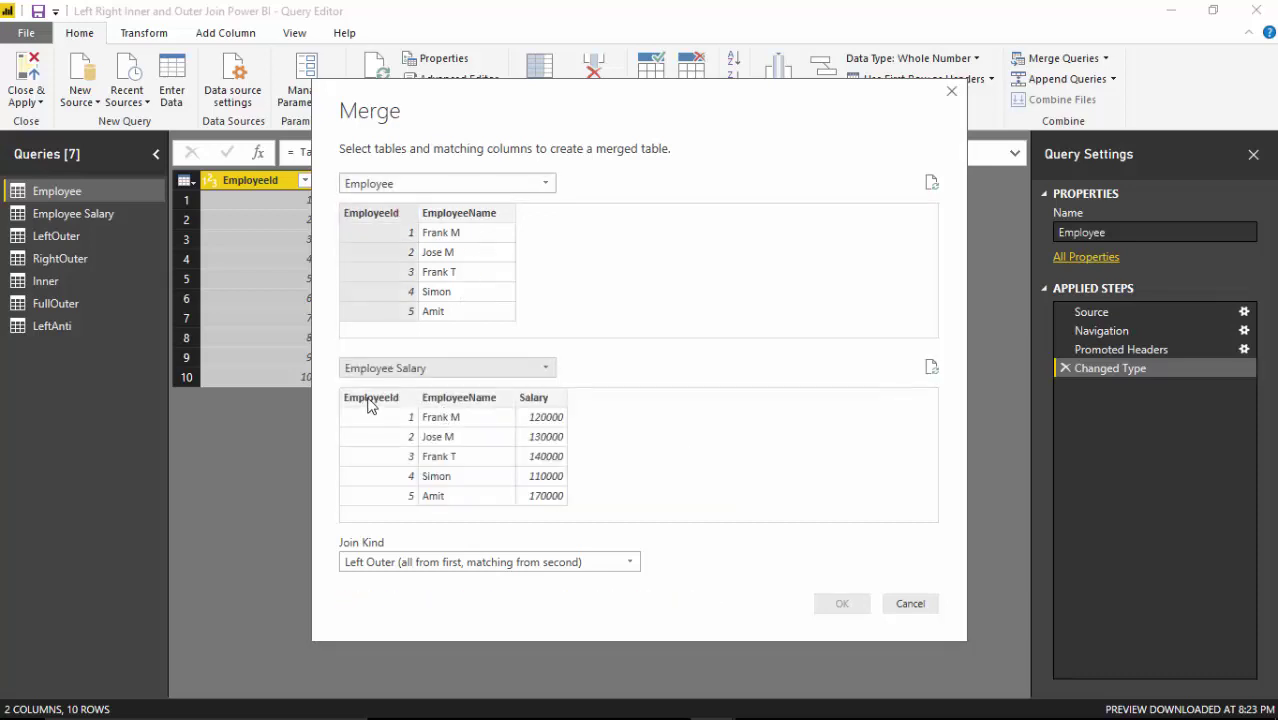
{"action": "left_click", "coordinate": [366, 401]}
{"action": "left_click", "coordinate": [630, 562]}
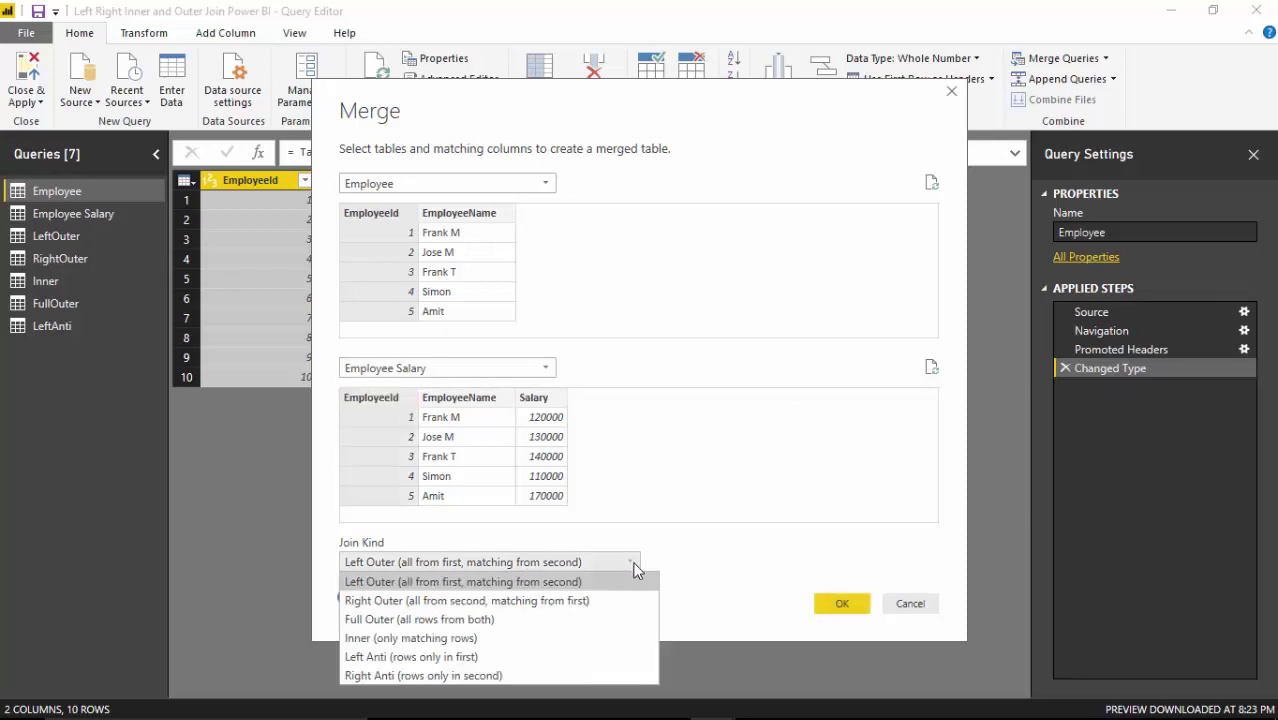
{"action": "left_click", "coordinate": [563, 676]}
{"action": "left_click", "coordinate": [845, 603]}
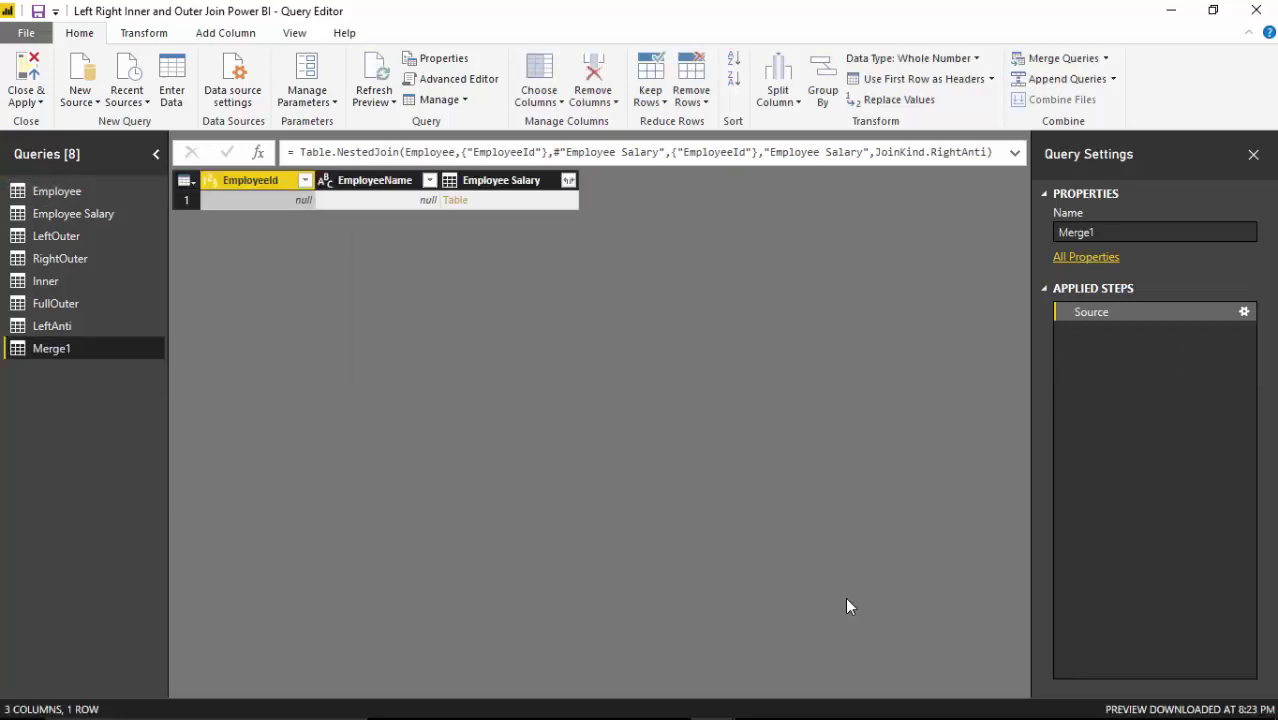
Expand the right anti merge's Employee Salary column to EmployeeId, EmployeeName and Salary, keeping the original column name as prefix.
{"action": "left_click", "coordinate": [568, 180]}
{"action": "left_click", "coordinate": [294, 256]}
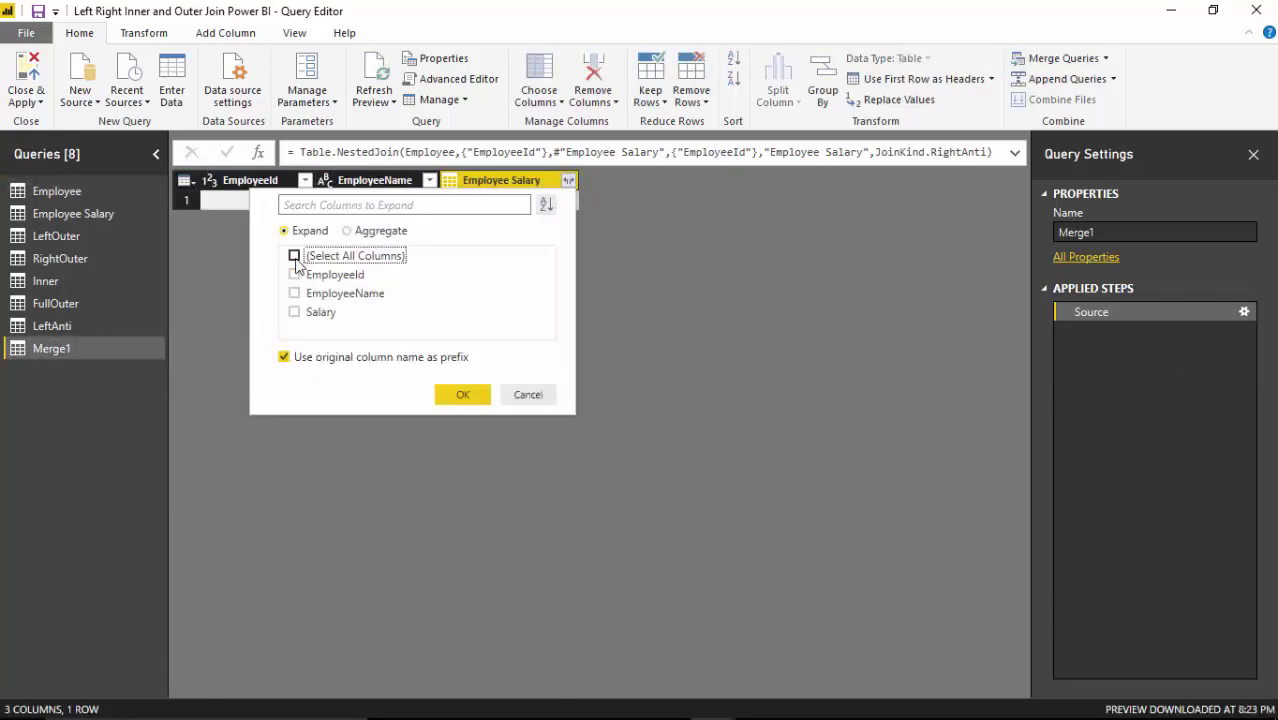
{"action": "left_click", "coordinate": [294, 274]}
{"action": "left_click", "coordinate": [294, 293]}
{"action": "left_click", "coordinate": [294, 312]}
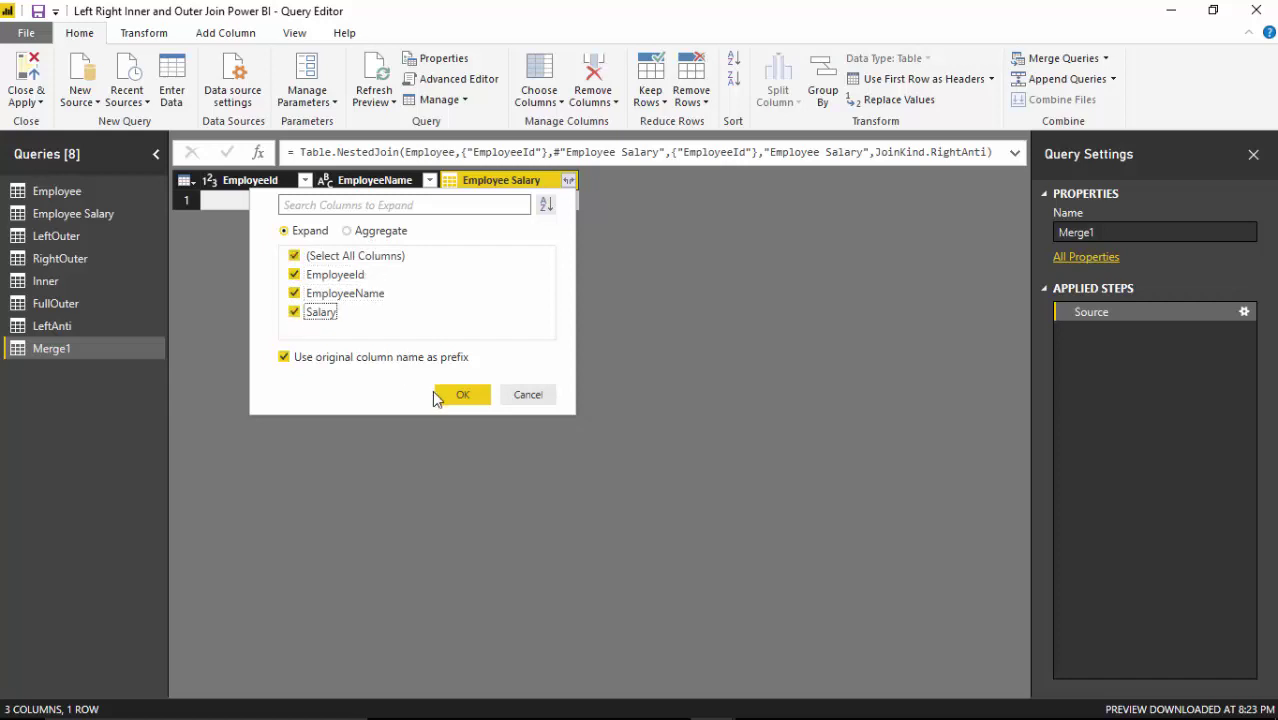
{"action": "left_click", "coordinate": [460, 394]}
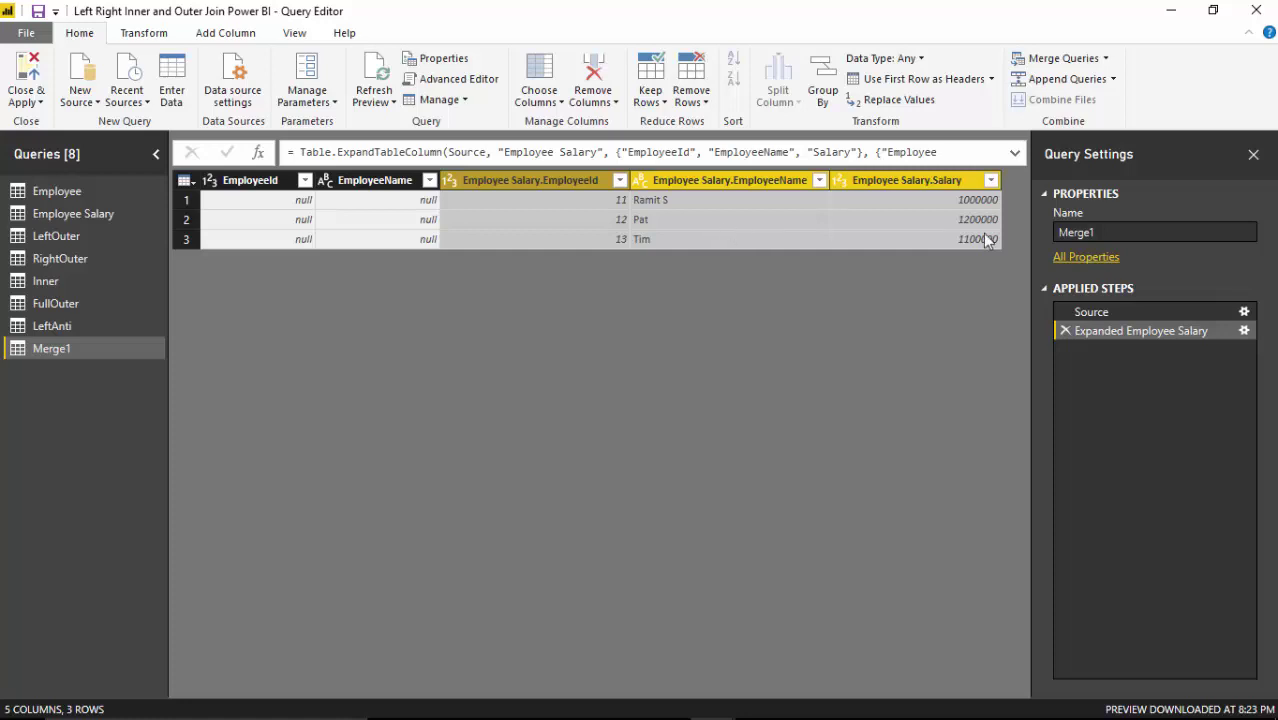
Rename the right anti merge query as RightAnti.
{"action": "double_click", "coordinate": [1076, 232]}
{"action": "type", "text": "Rig"}
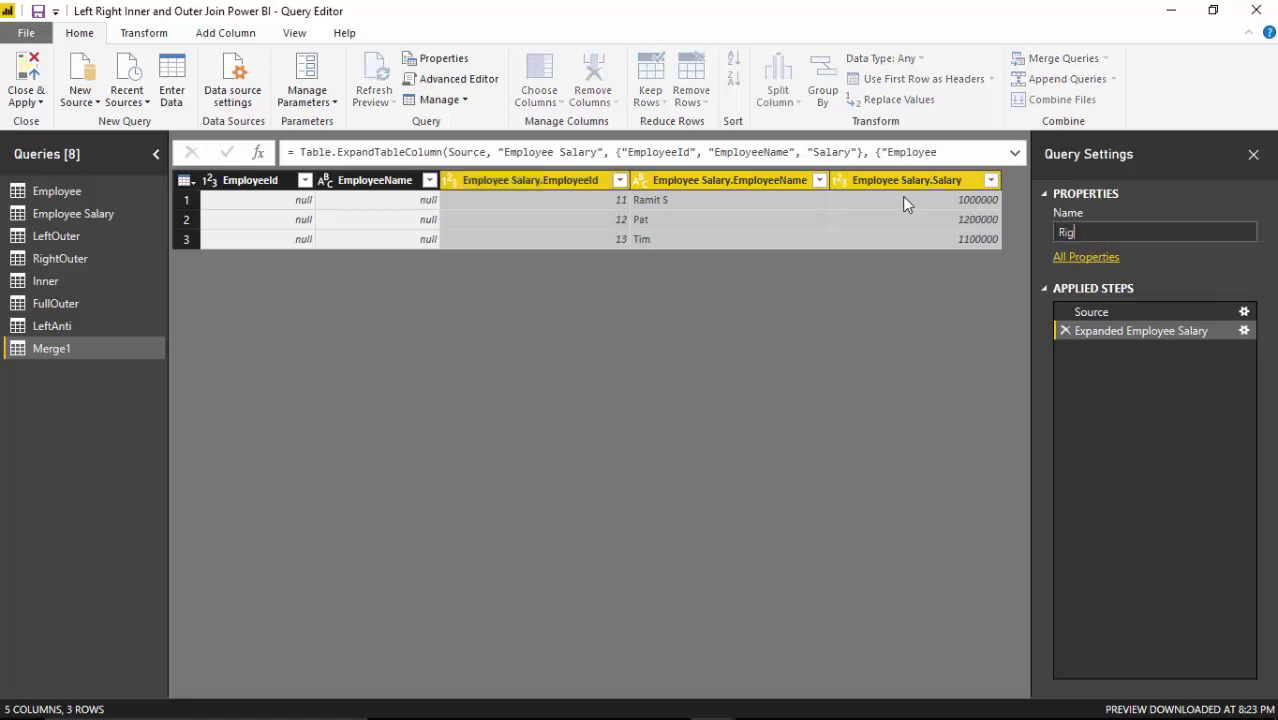
{"action": "type", "text": "htAnti"}
{"action": "key", "text": "Return"}
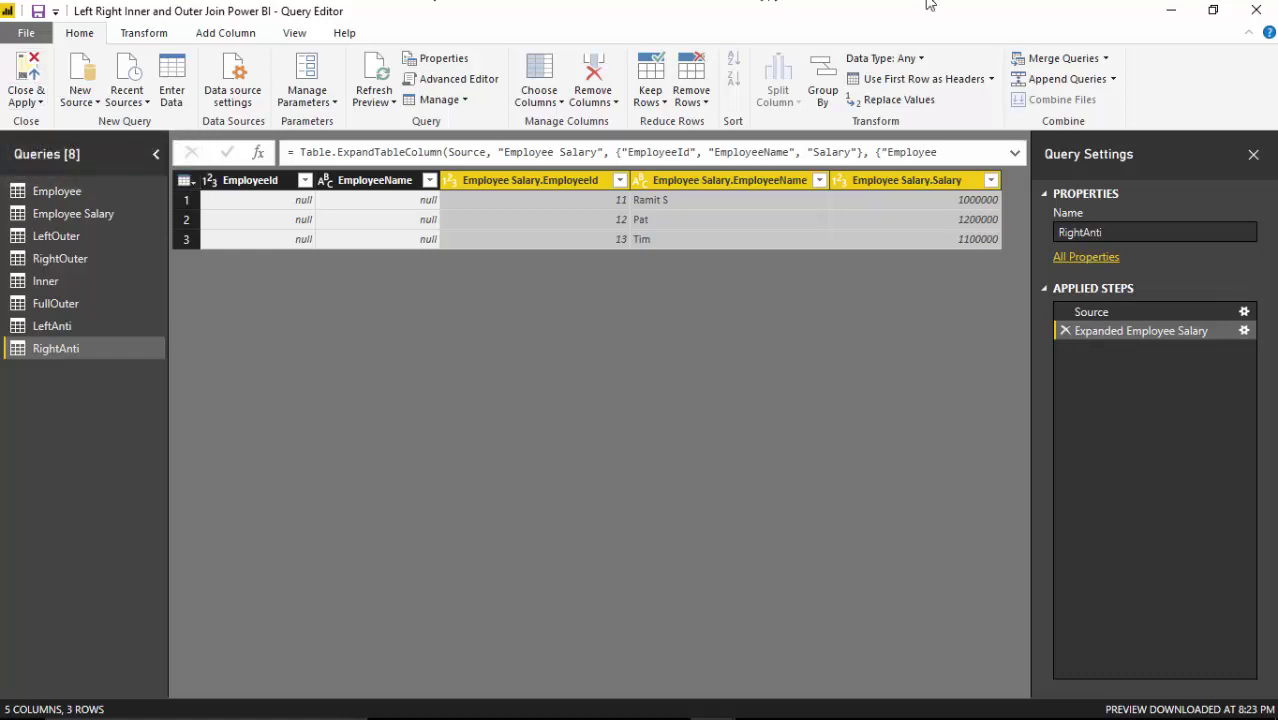
Minimize the Query Editor and switch to PowerPoint to review the slide of join diagrams.
{"action": "left_click", "coordinate": [1166, 12]}
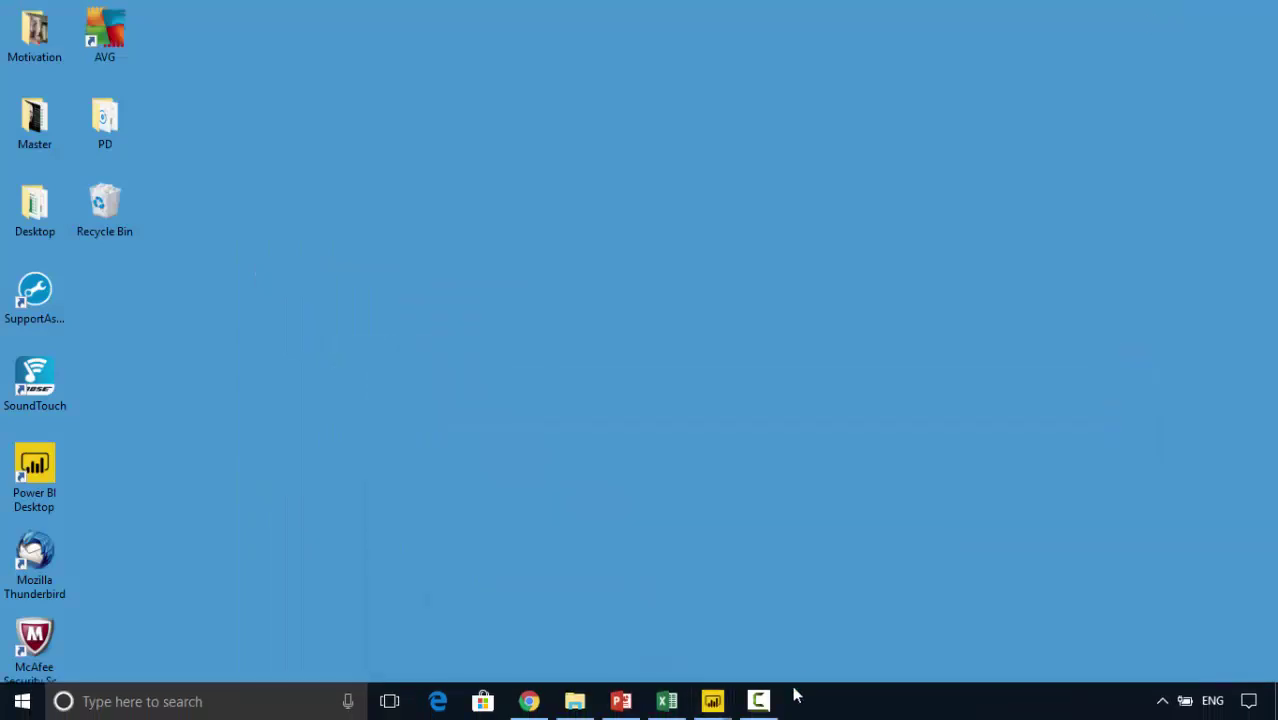
{"action": "left_click", "coordinate": [619, 702]}
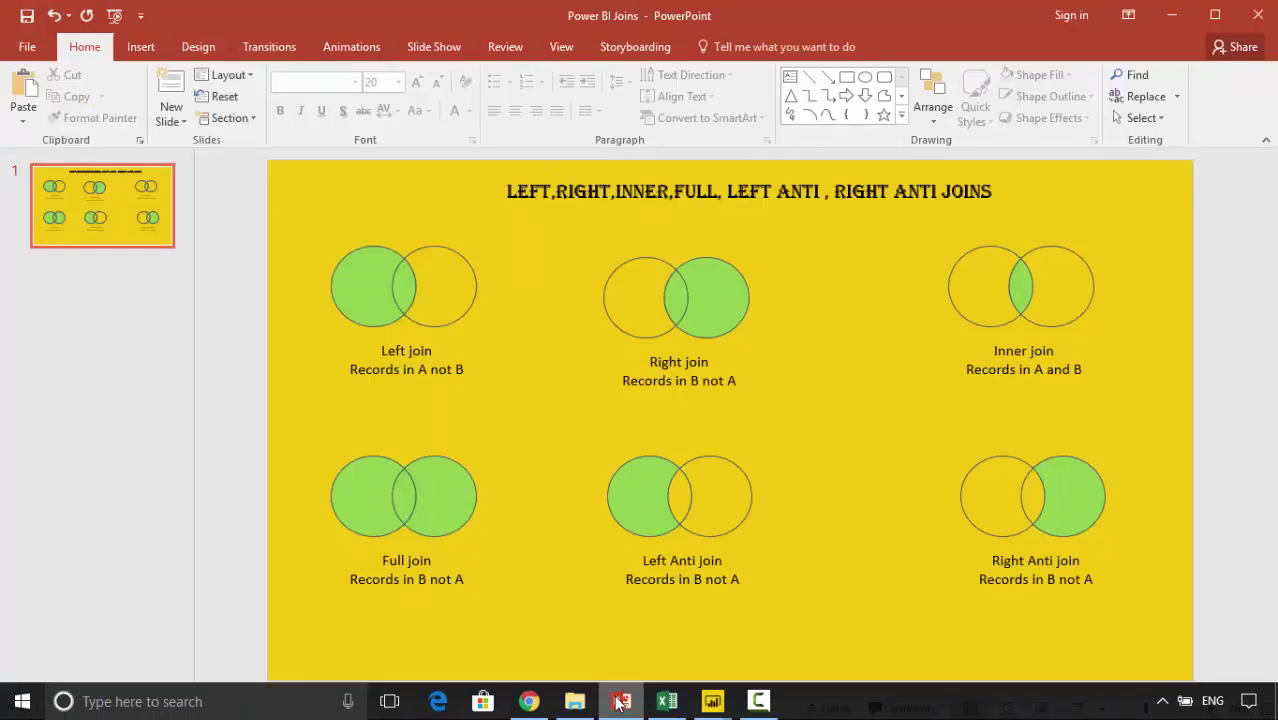